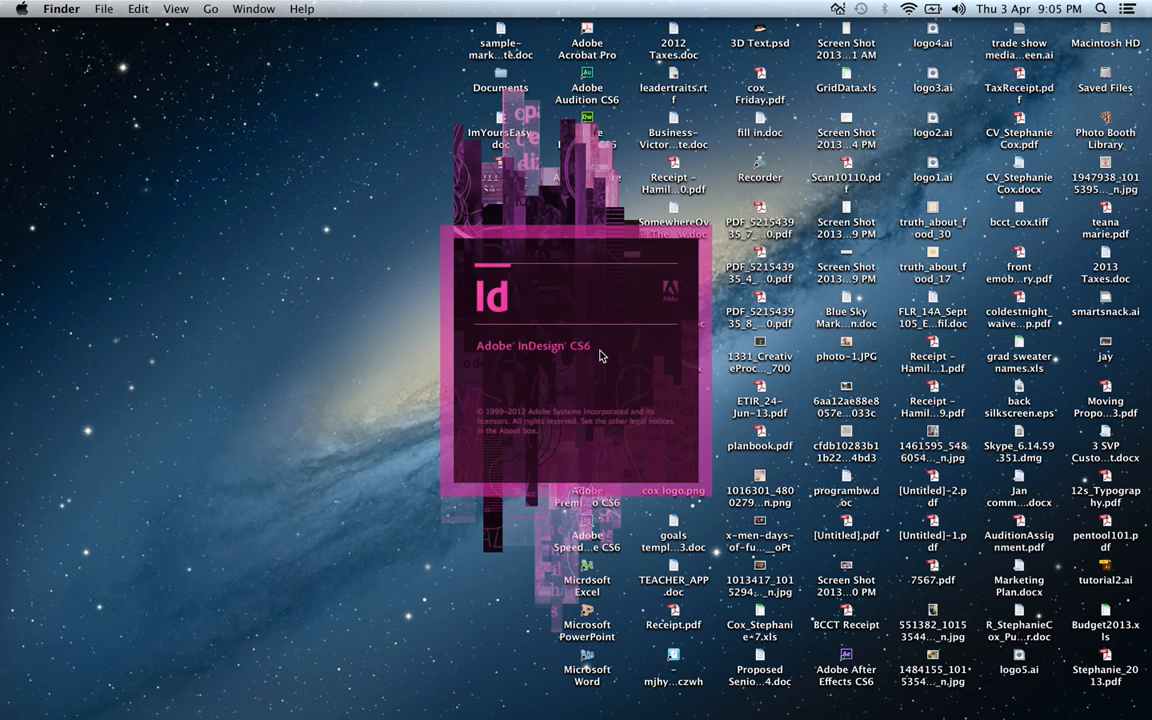
# Step: Start a new print document with a custom page size 22 in wide and 34 in high
pyautogui.press('XF86AudioRaiseVolume')
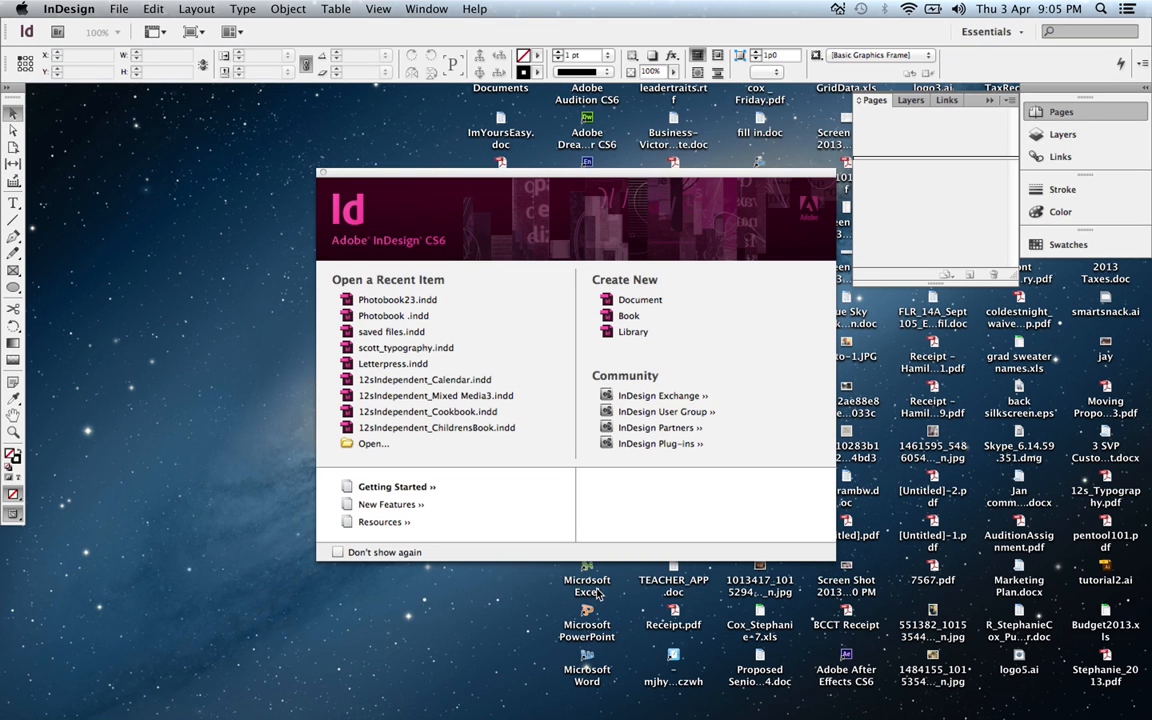
pyautogui.click(638, 301)
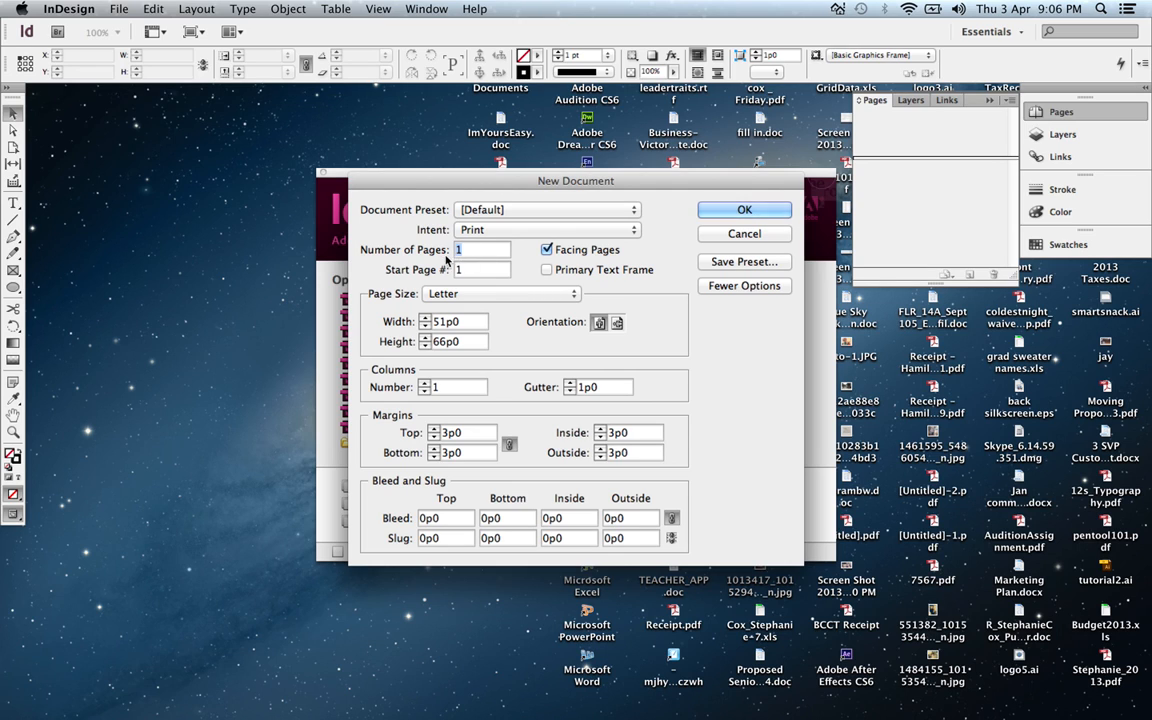
pyautogui.click(484, 295)
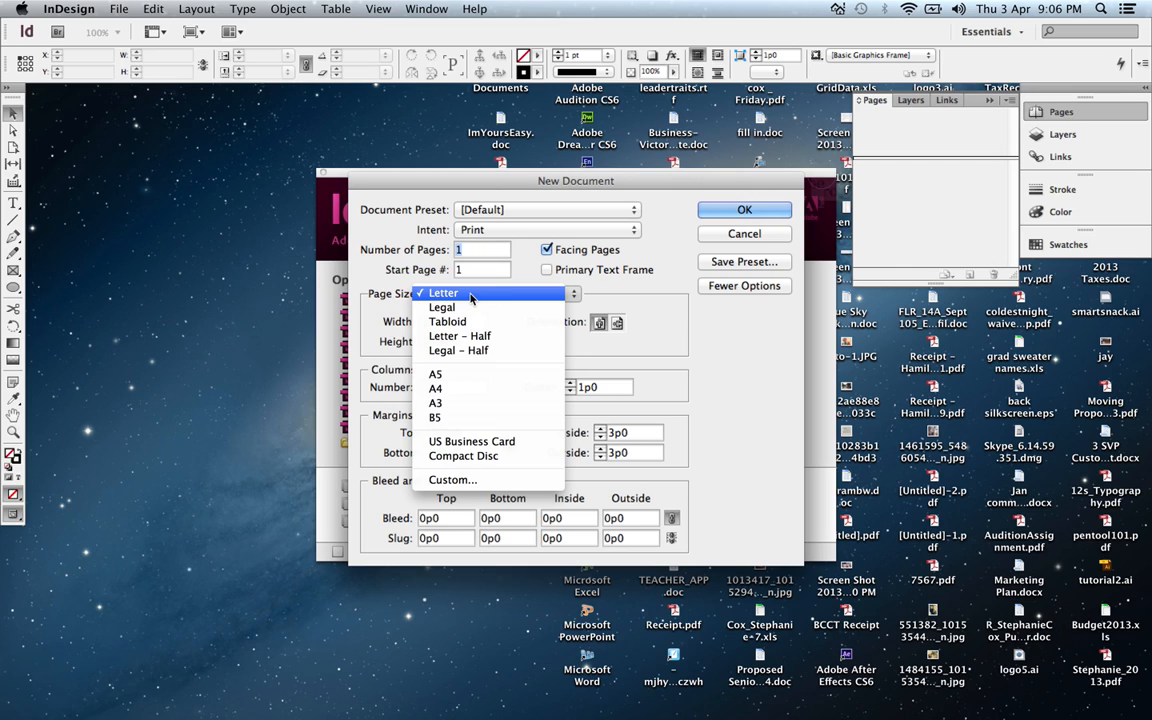
pyautogui.click(390, 301)
pyautogui.moveTo(465, 323); pyautogui.dragTo(437, 321)
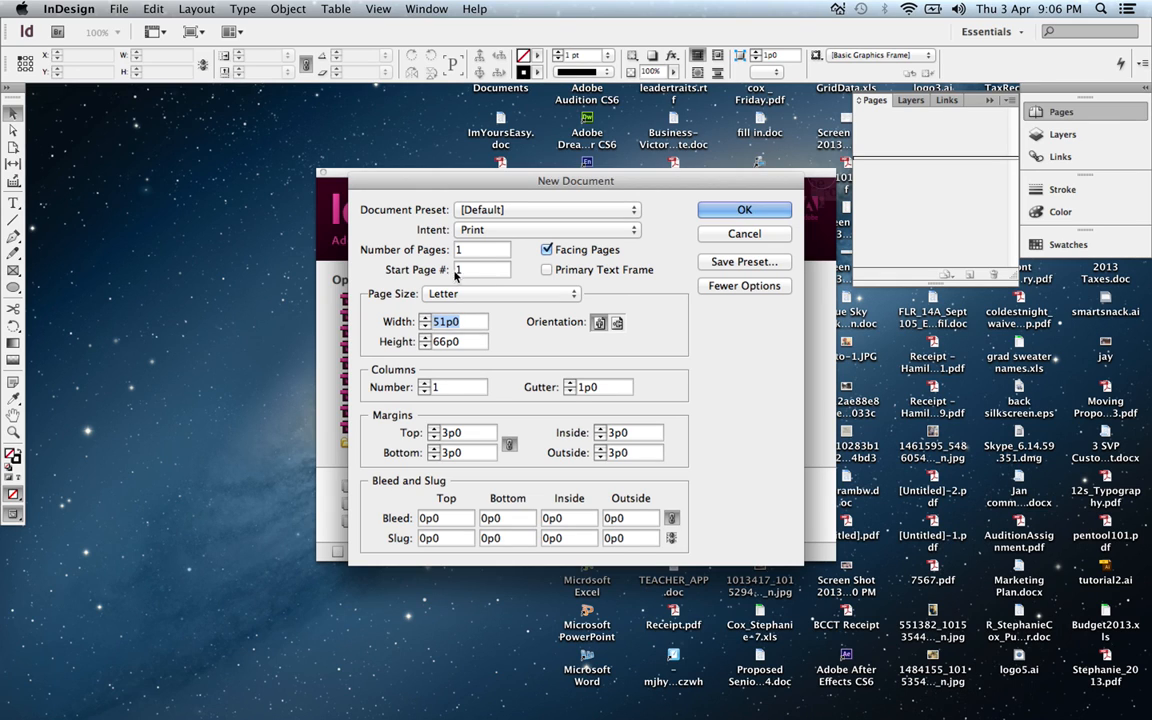
pyautogui.write('22in')
pyautogui.press('Tab')
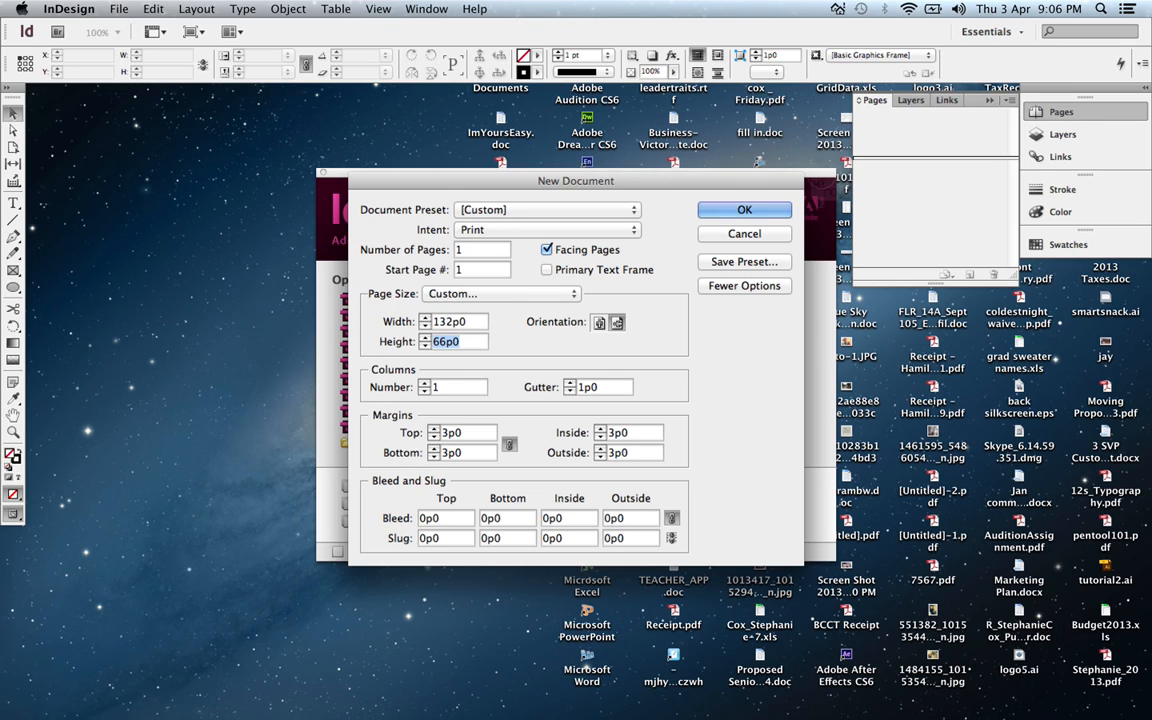
pyautogui.write('34')
pyautogui.press('Tab')
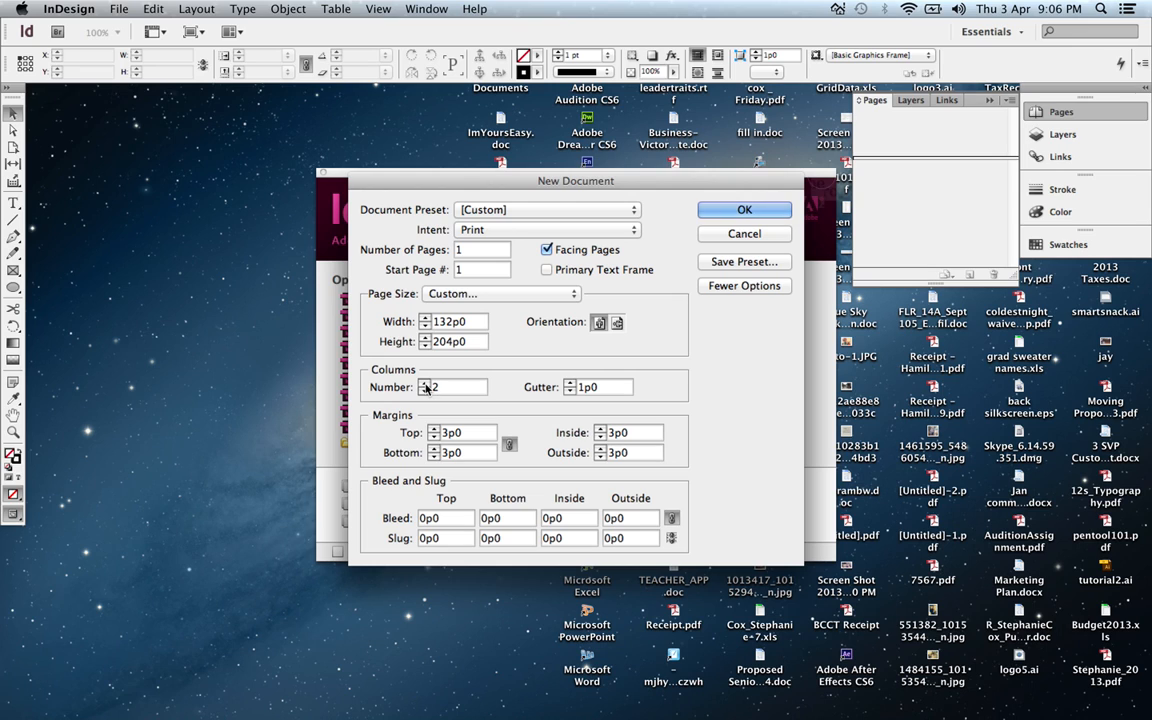
# Step: Set the new document to 2 columns and all its margins to 1 in
pyautogui.write('2')
pyautogui.doubleClick(448, 432)
pyautogui.write('1i')
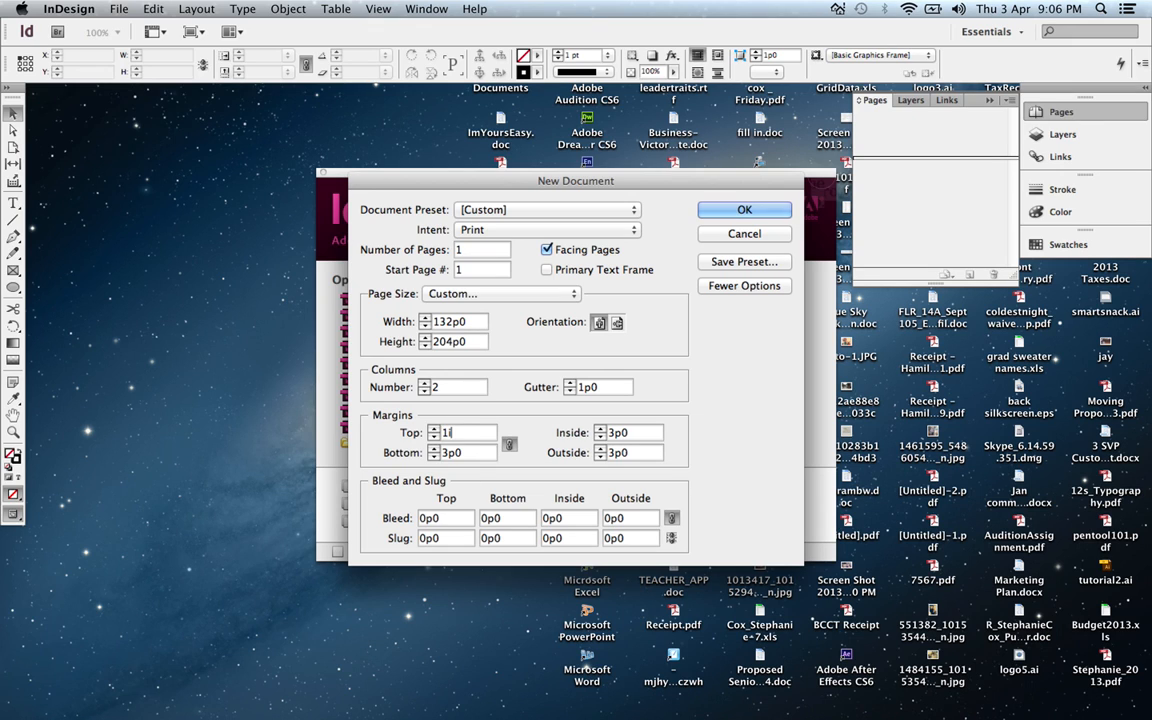
pyautogui.write('n')
pyautogui.press('Tab')
# Step: Set the bleed to 0.5 in on all sides and create the document
pyautogui.click(430, 520)
pyautogui.doubleClick(430, 520)
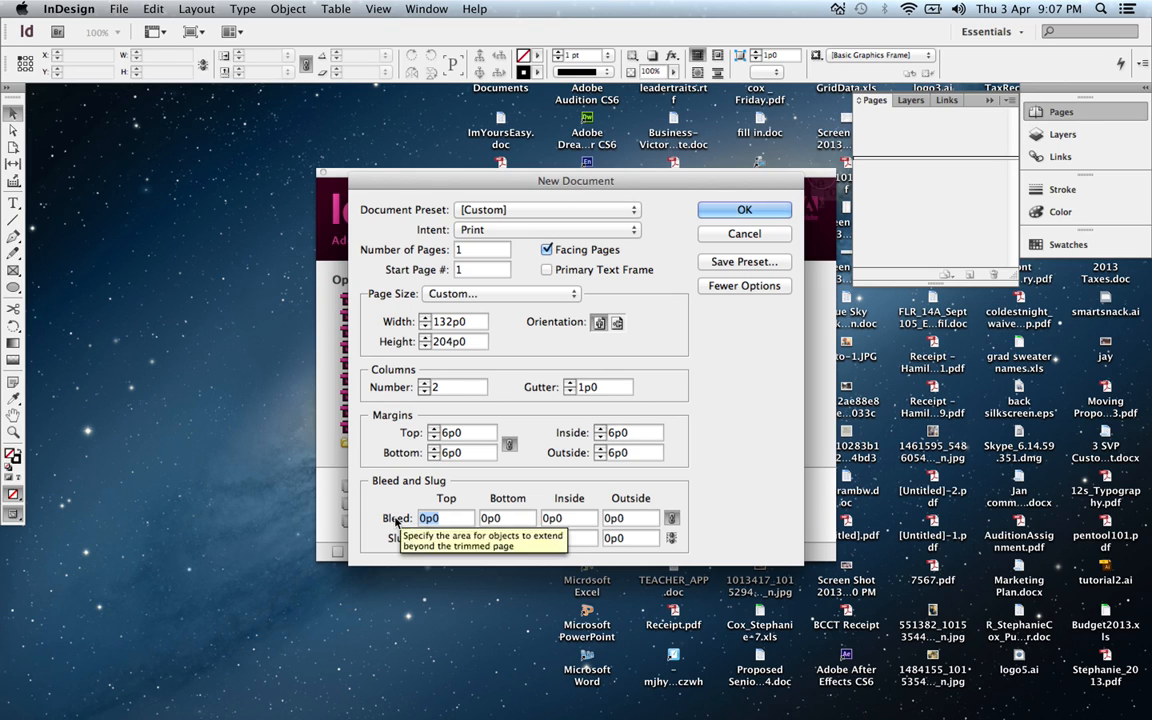
pyautogui.write('0.5in')
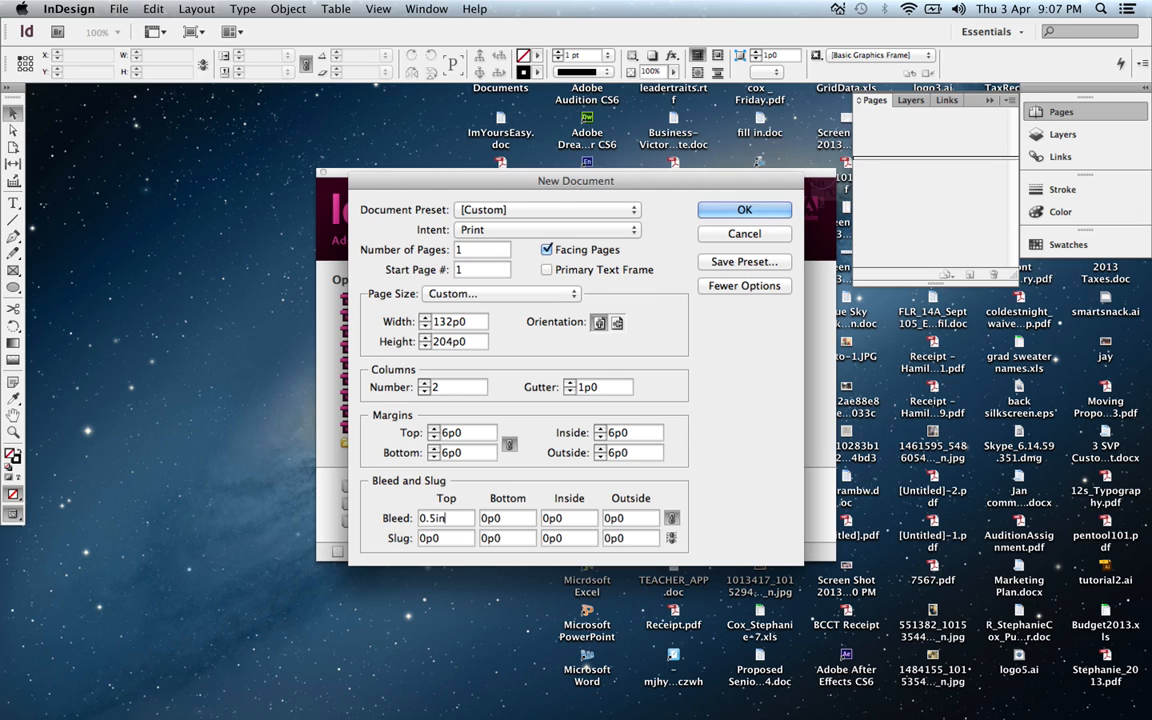
pyautogui.press('Tab')
pyautogui.click(745, 210)
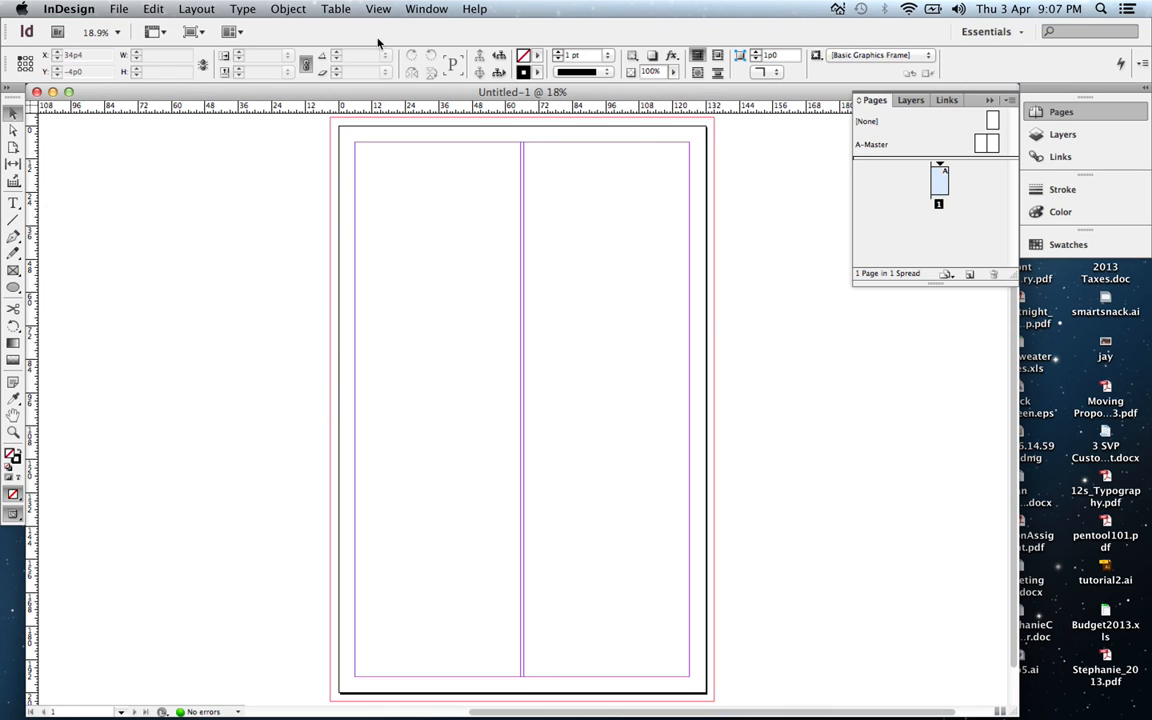
# Step: Check the page in Preview screen mode and return to Normal mode
pyautogui.click(378, 10)
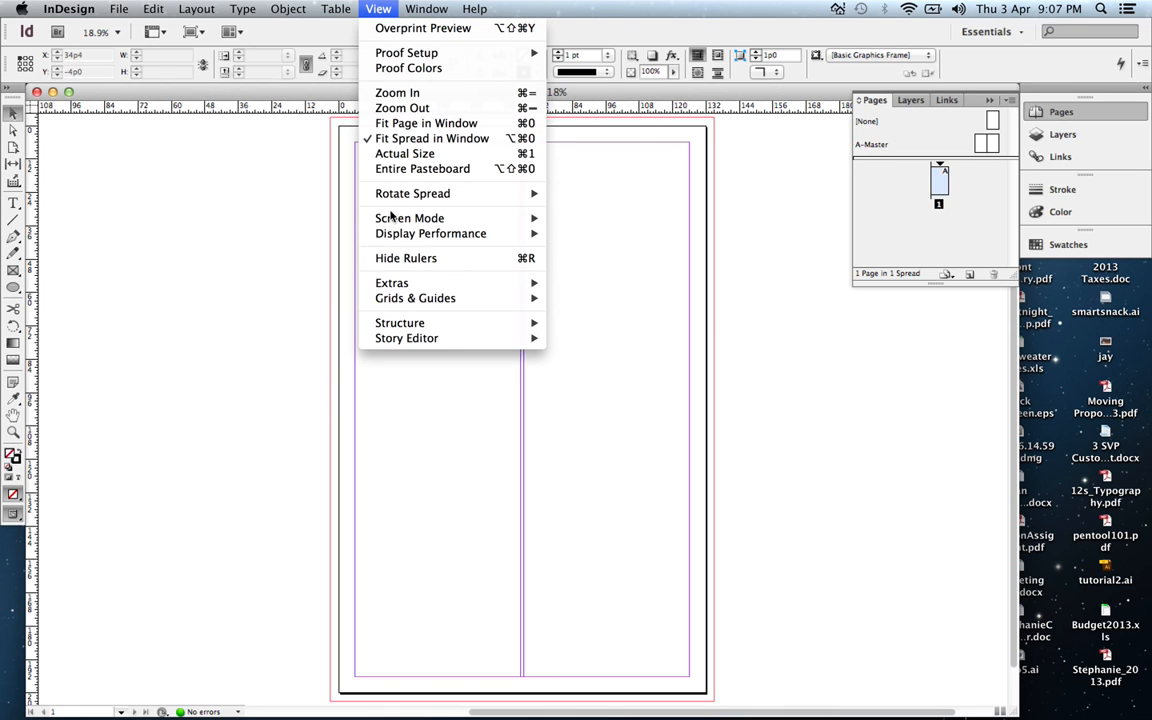
pyautogui.moveTo(403, 224)
pyautogui.click(562, 236)
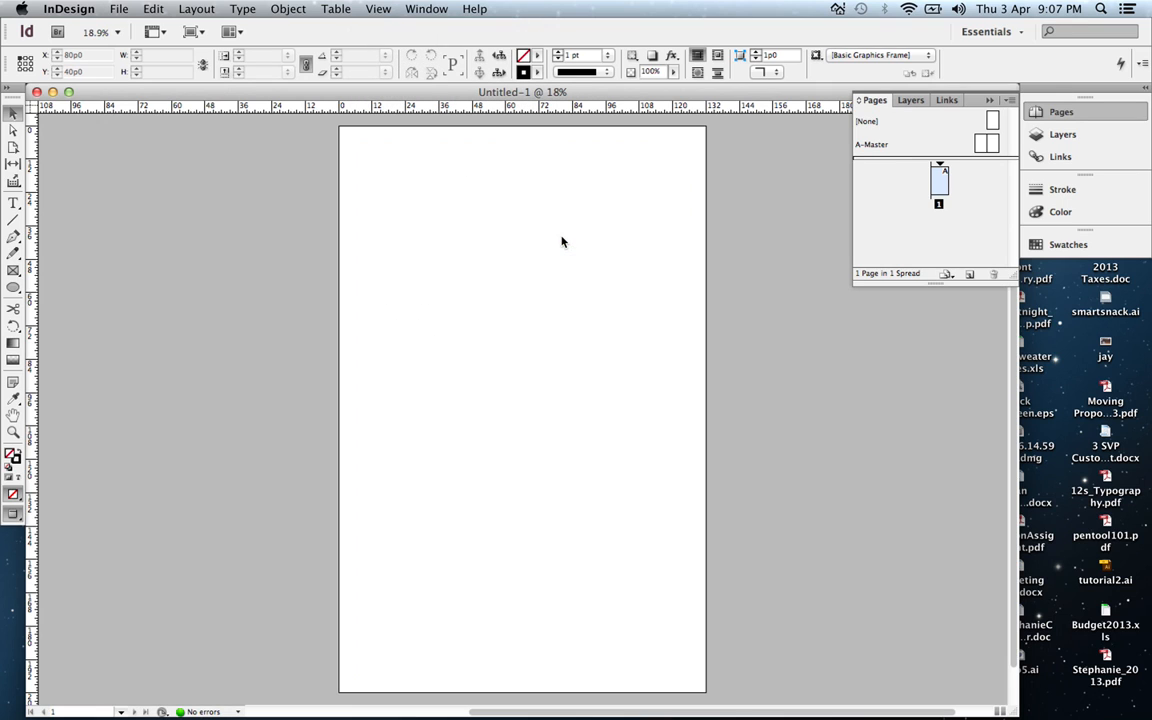
pyautogui.click(380, 9)
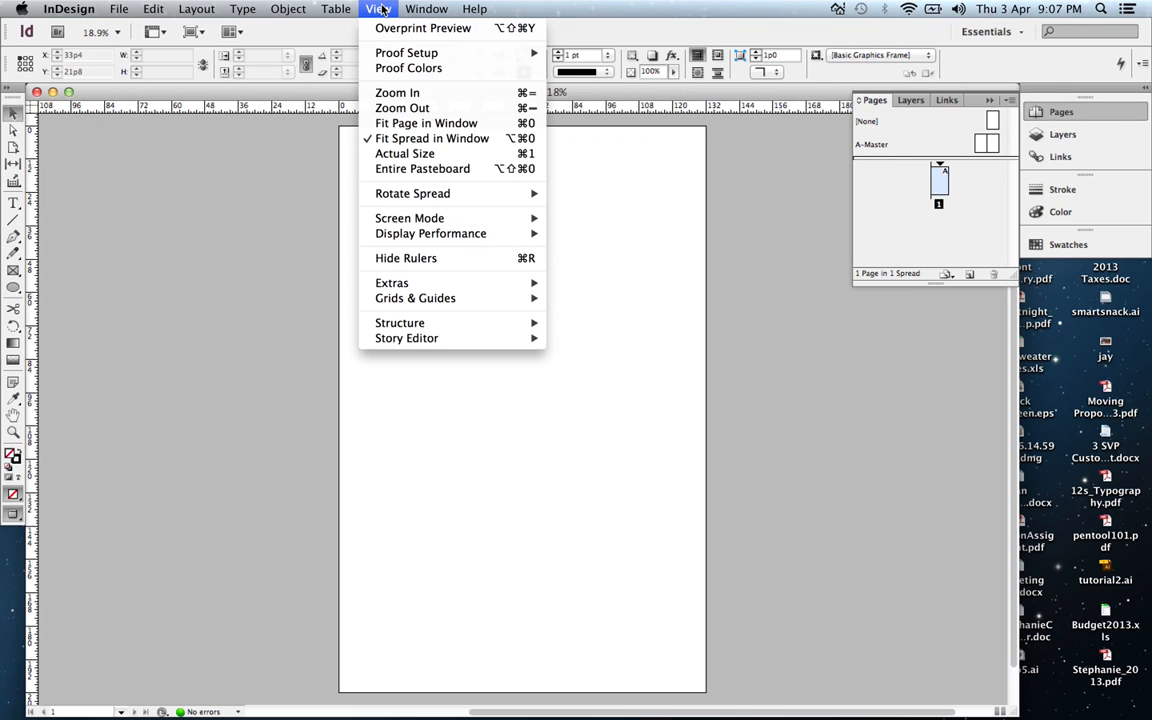
pyautogui.moveTo(437, 218)
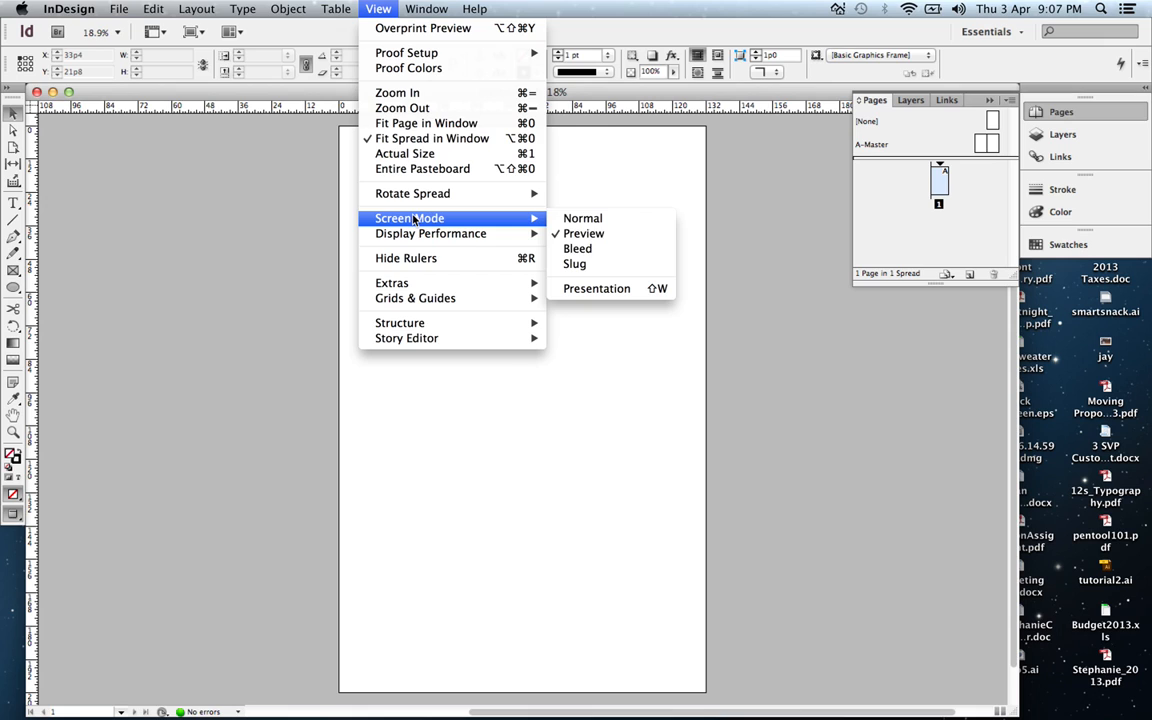
pyautogui.click(590, 219)
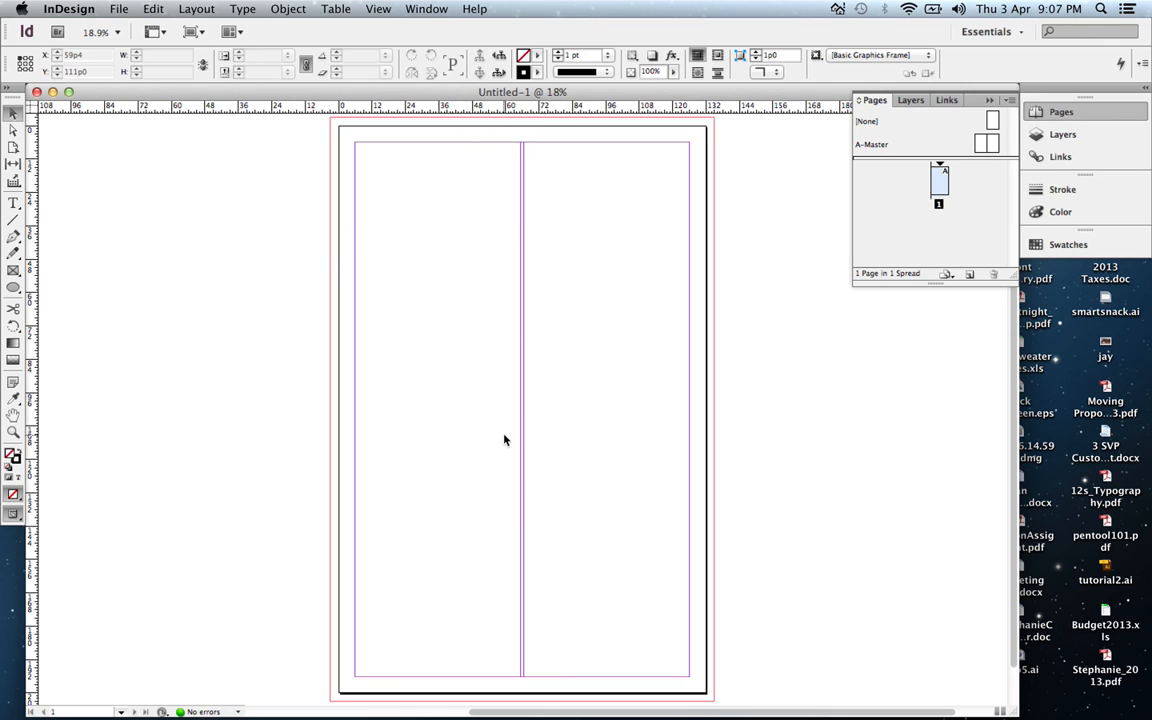
# Step: Draw a text frame about 112p0 wide and 52p4 high across both columns and enter "This is my poster" in it
pyautogui.click(17, 208)
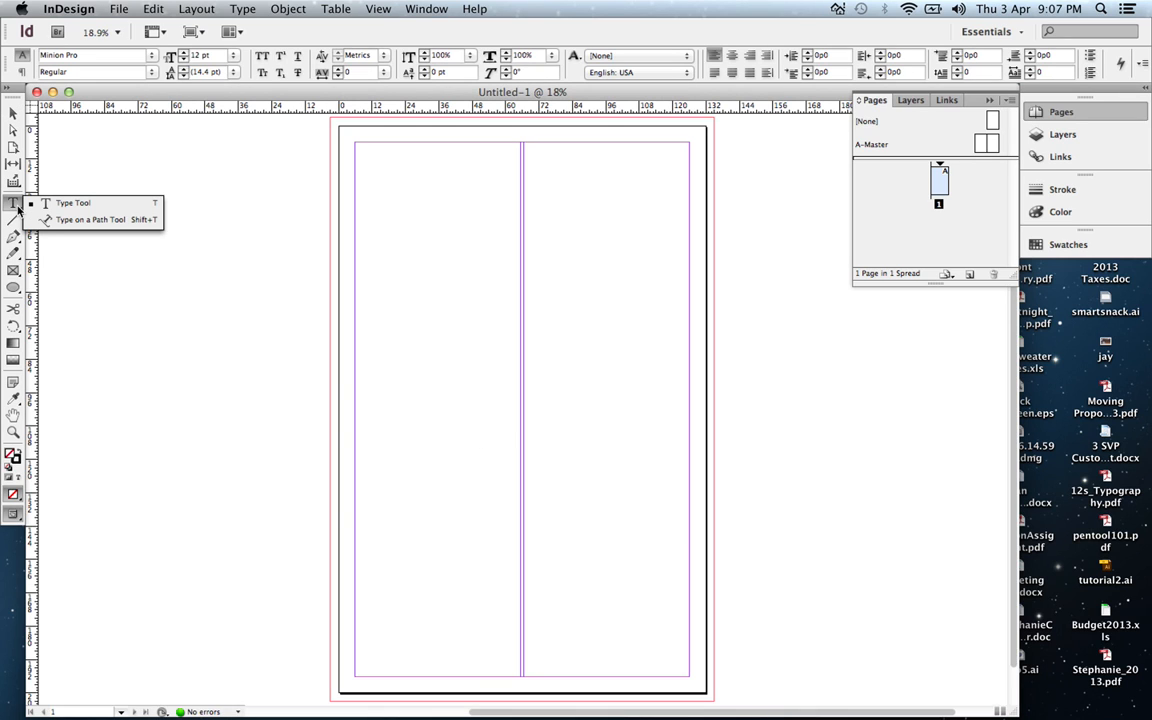
pyautogui.click(62, 204)
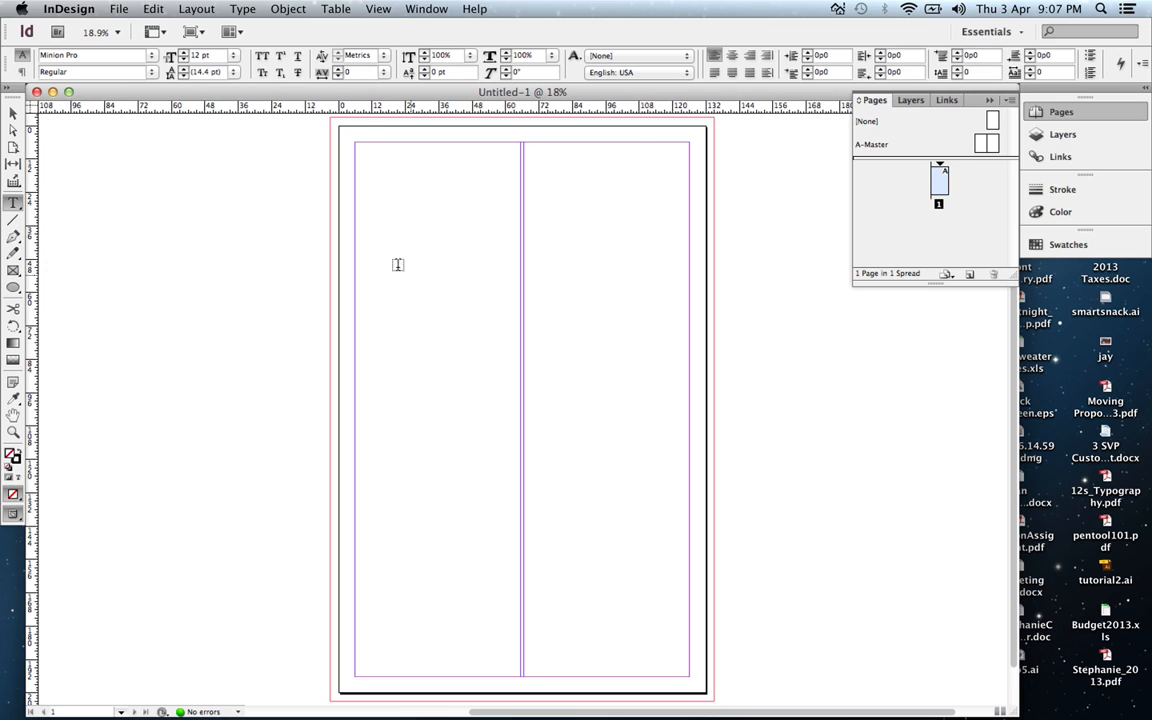
pyautogui.moveTo(366, 279); pyautogui.dragTo(678, 422)
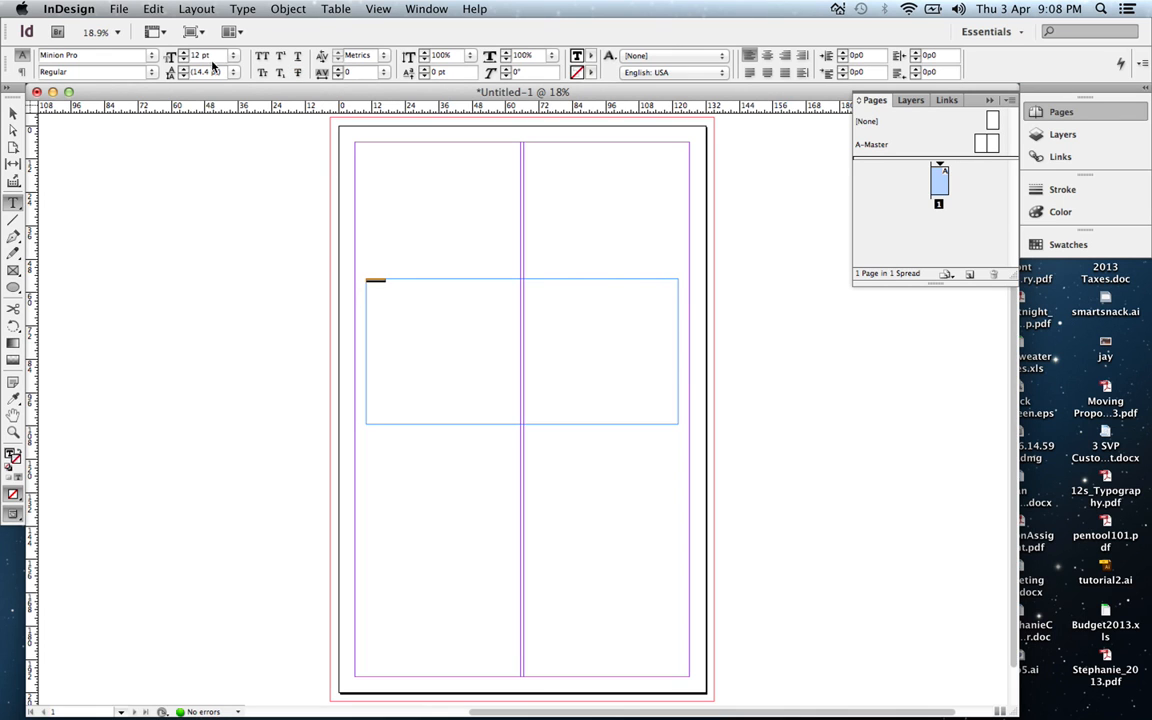
pyautogui.press('super+Tab')
pyautogui.press('super+Tab')
# Step: Set the poster text's font to I Still Believe and its size to 200 pt
pyautogui.click(150, 56)
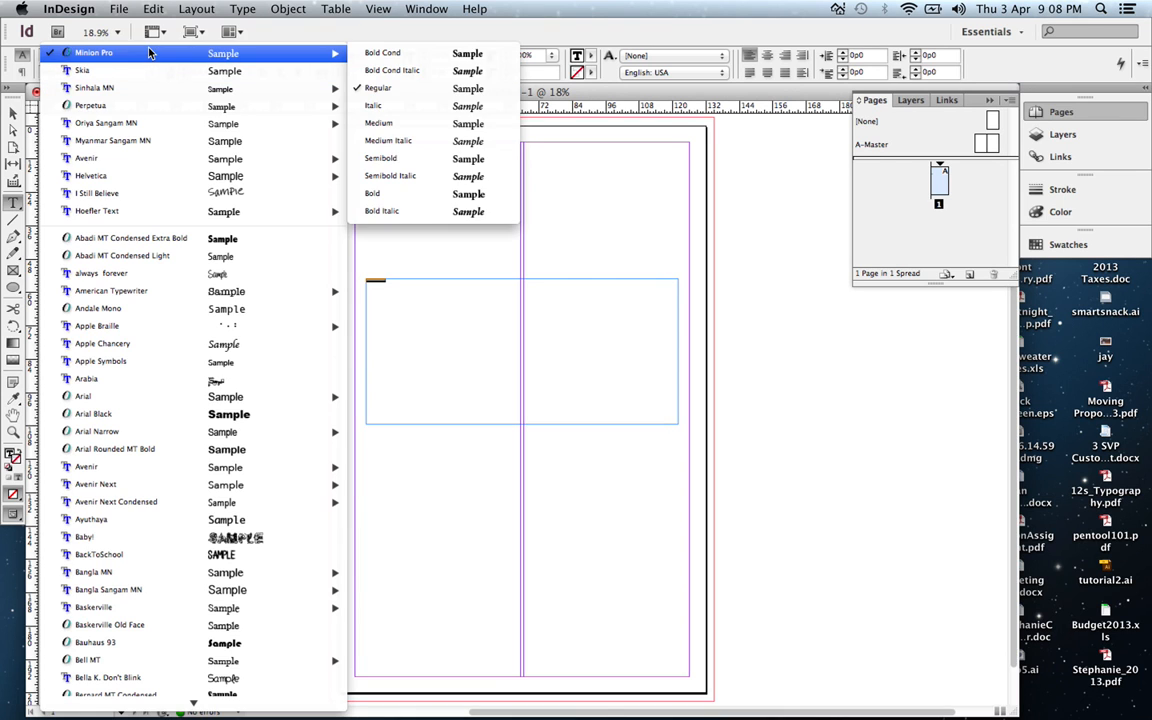
pyautogui.click(235, 193)
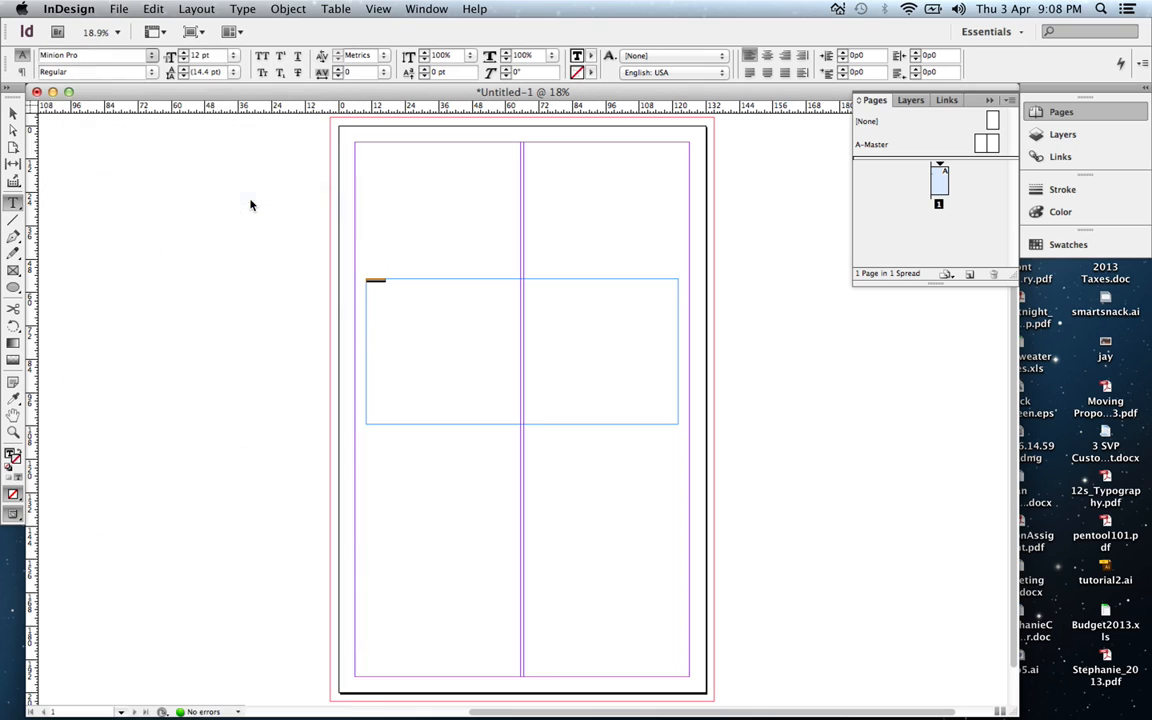
pyautogui.click(233, 56)
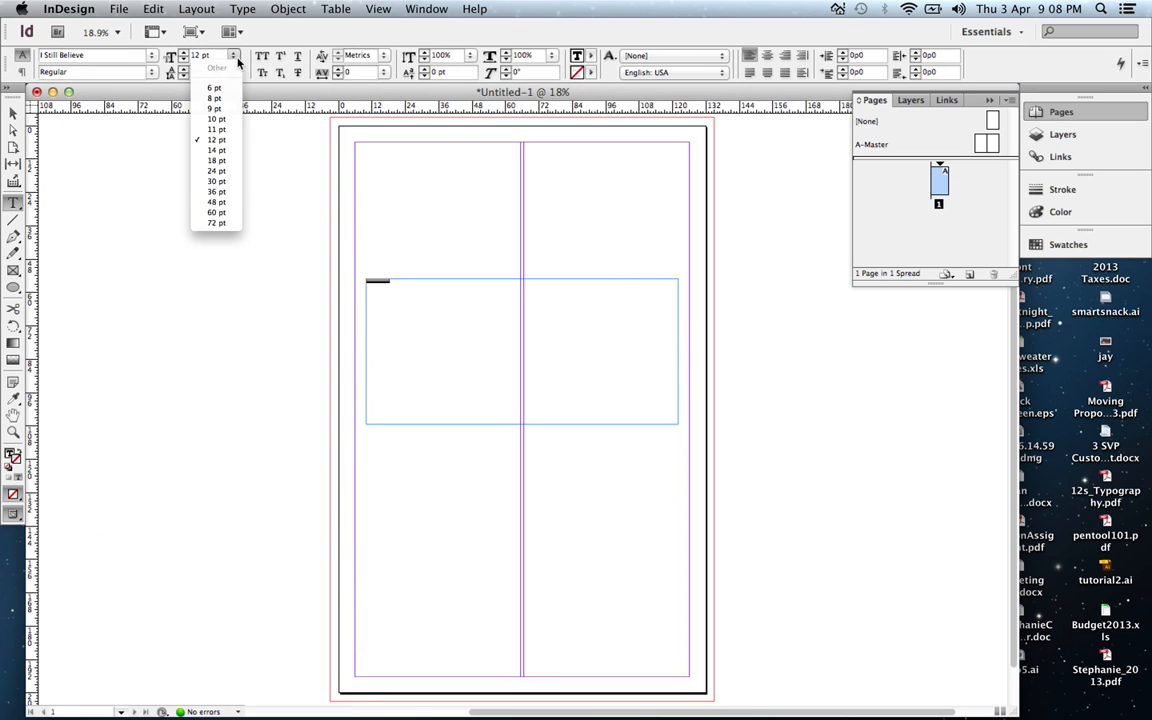
pyautogui.click(225, 226)
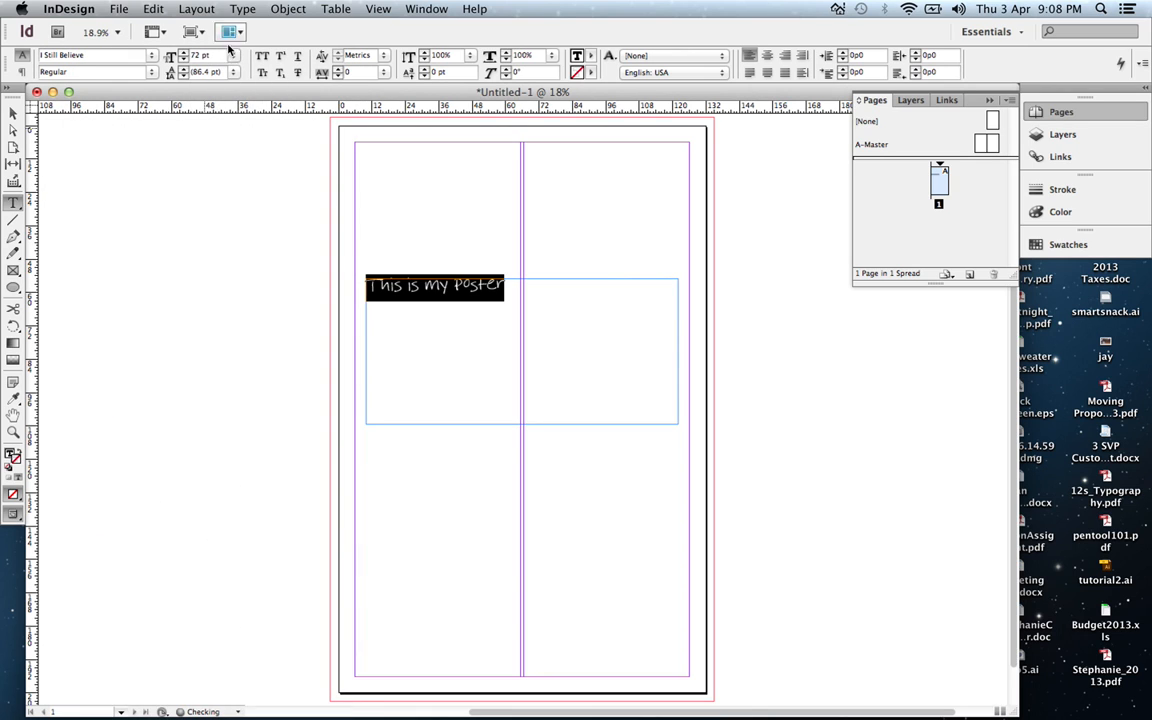
pyautogui.write('100')
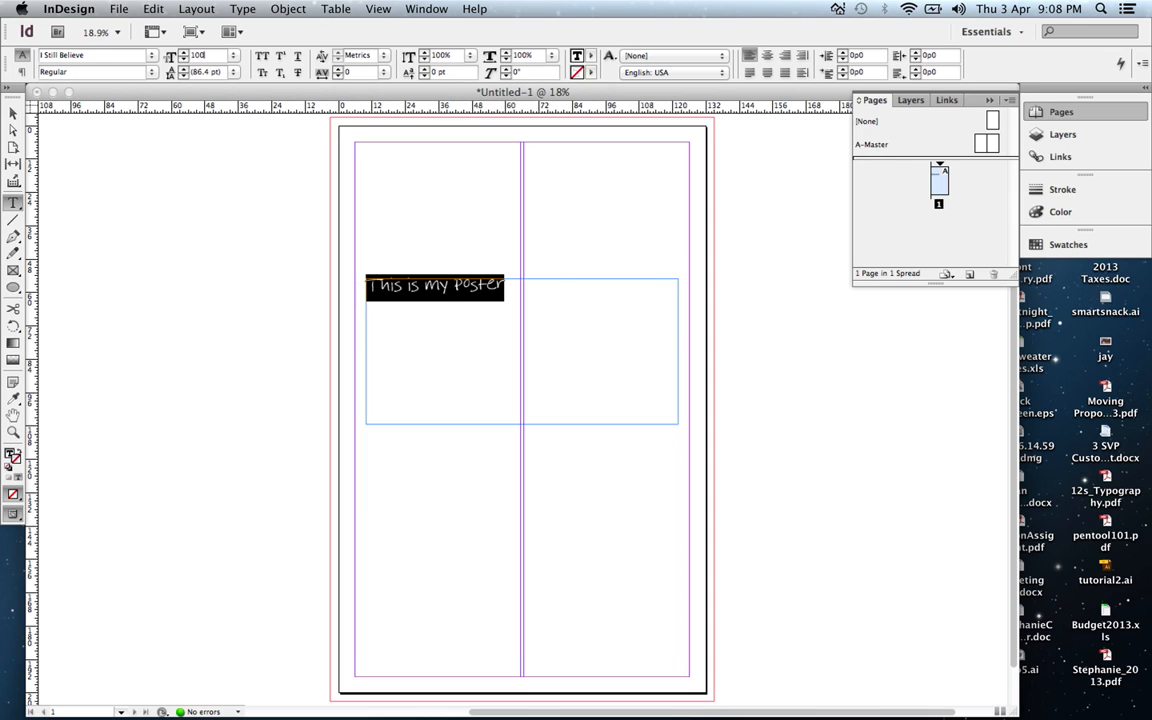
pyautogui.press('Tab')
pyautogui.hotkey('shift', 'Tab')
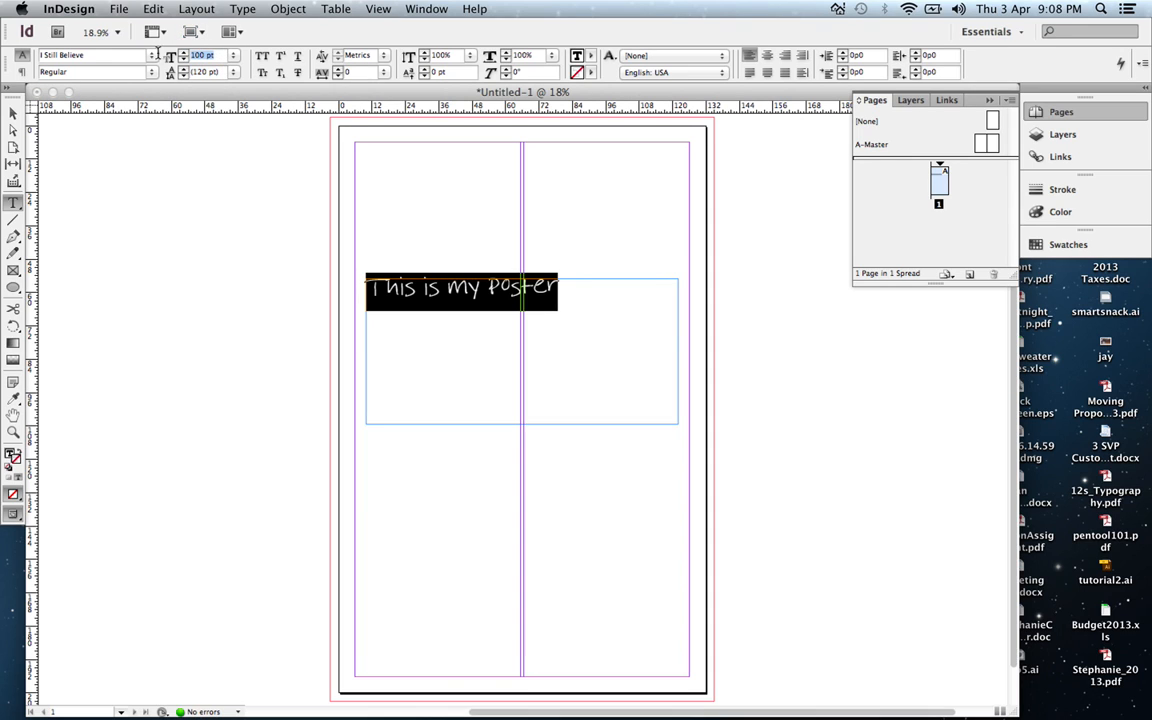
pyautogui.write('200')
pyautogui.press('Tab')
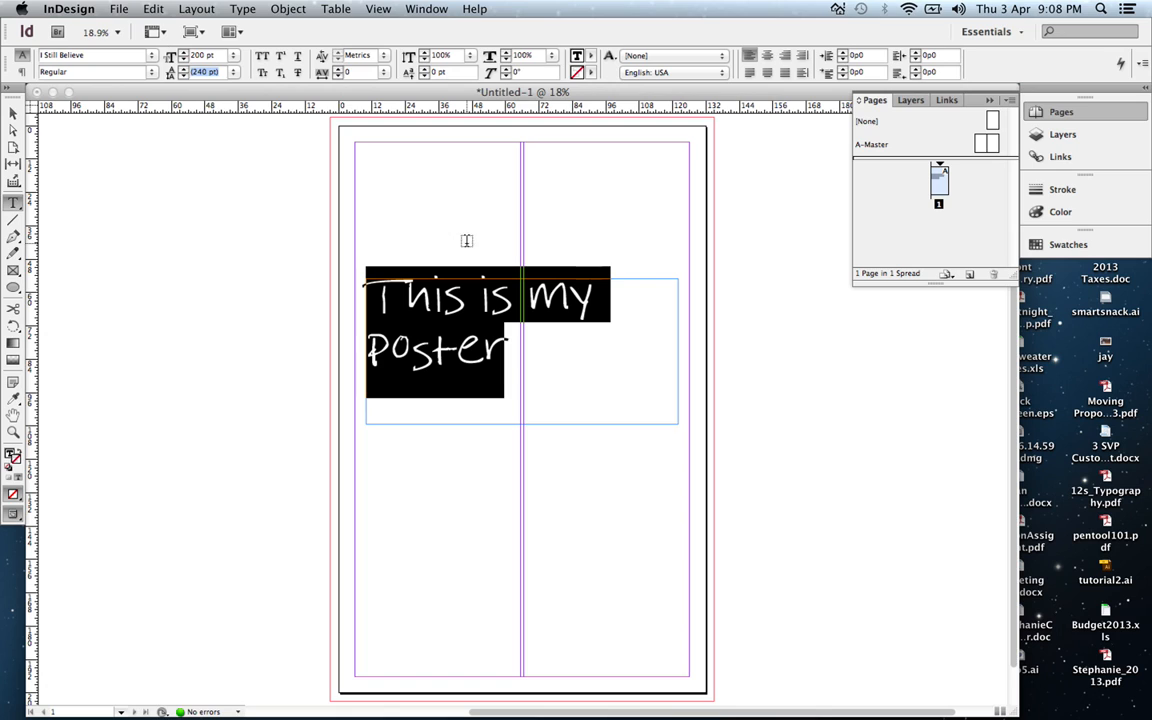
# Step: Try the Skia font on the poster text and switch back to I Still Believe
pyautogui.click(138, 73)
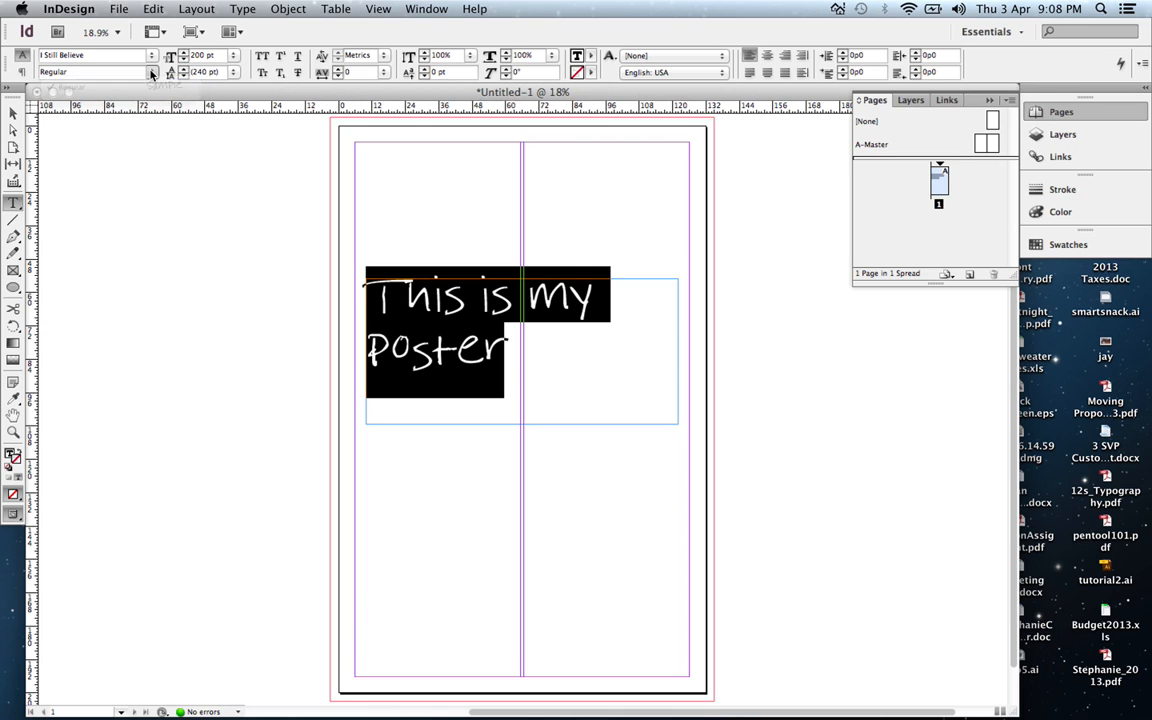
pyautogui.click(151, 55)
pyautogui.click(145, 87)
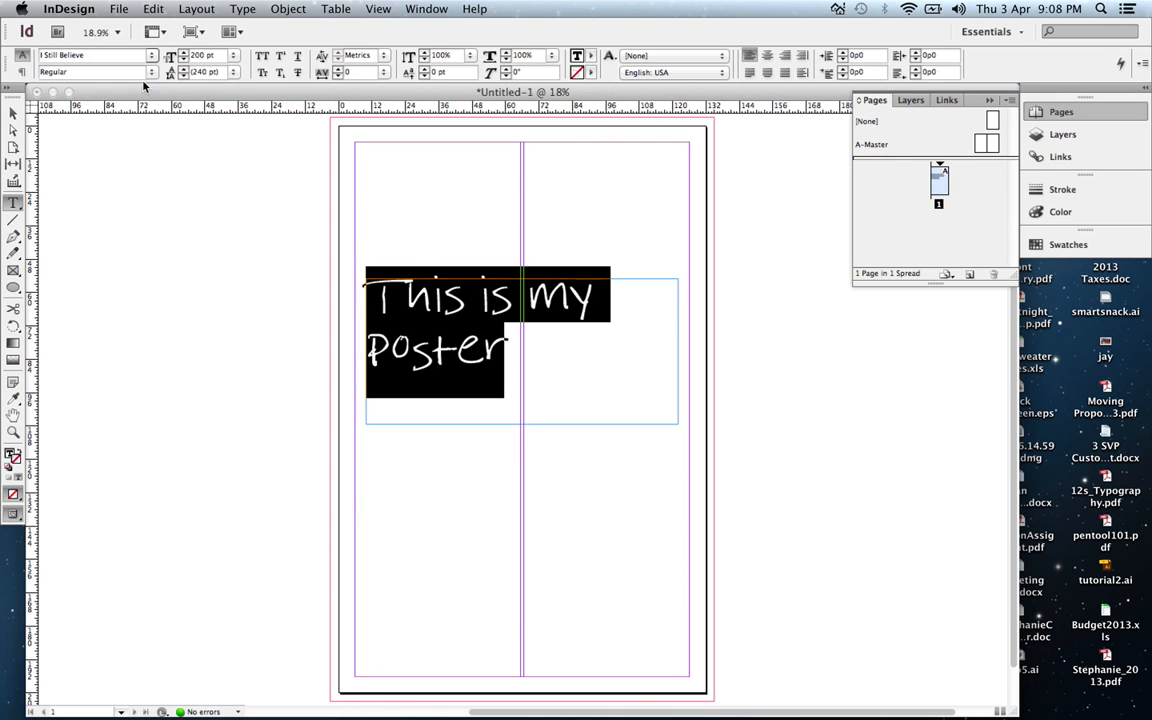
pyautogui.click(152, 72)
pyautogui.click(145, 55)
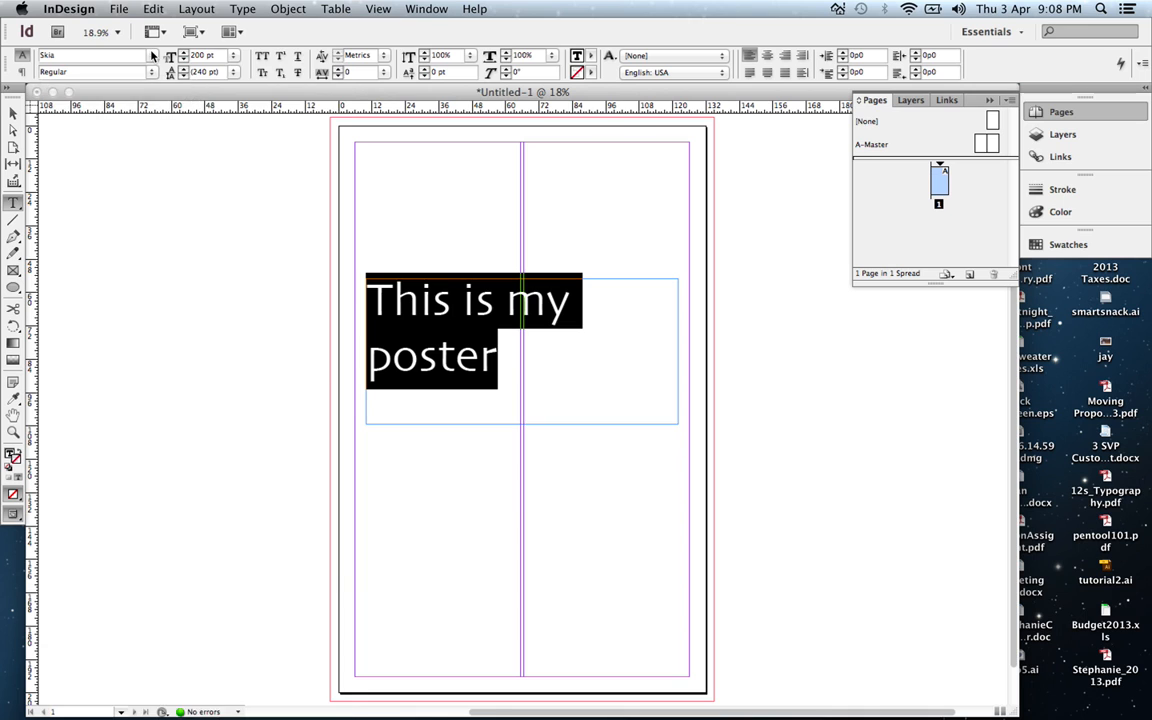
pyautogui.click(145, 55)
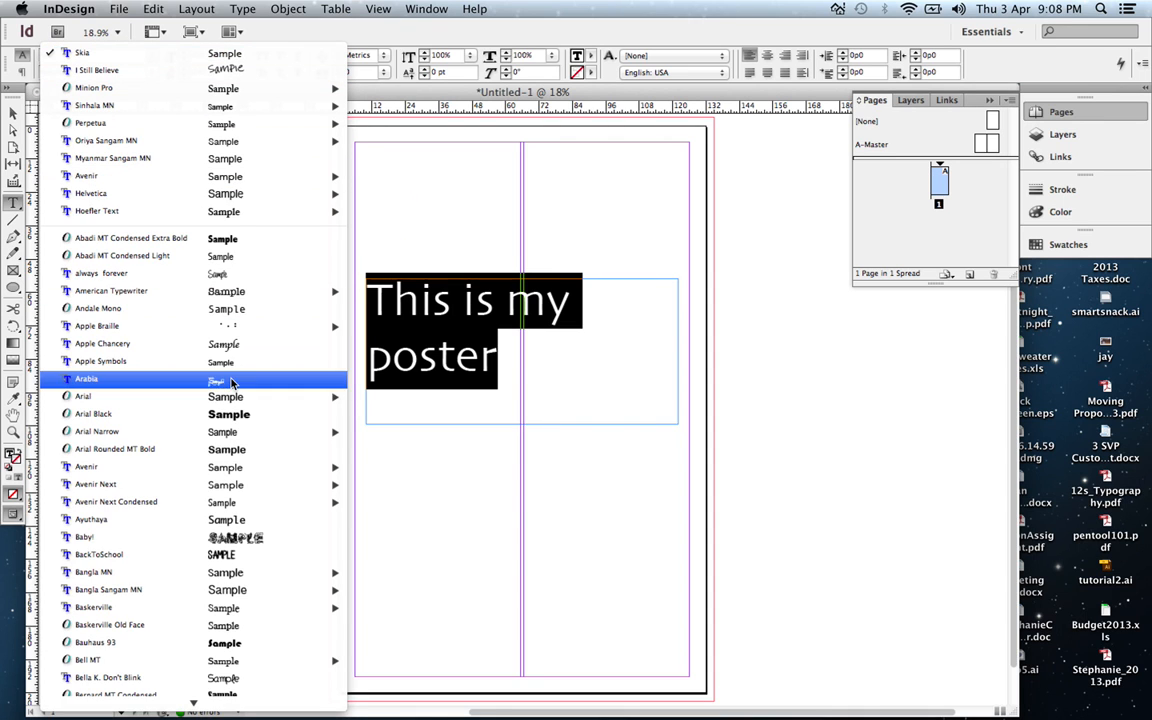
pyautogui.click(236, 69)
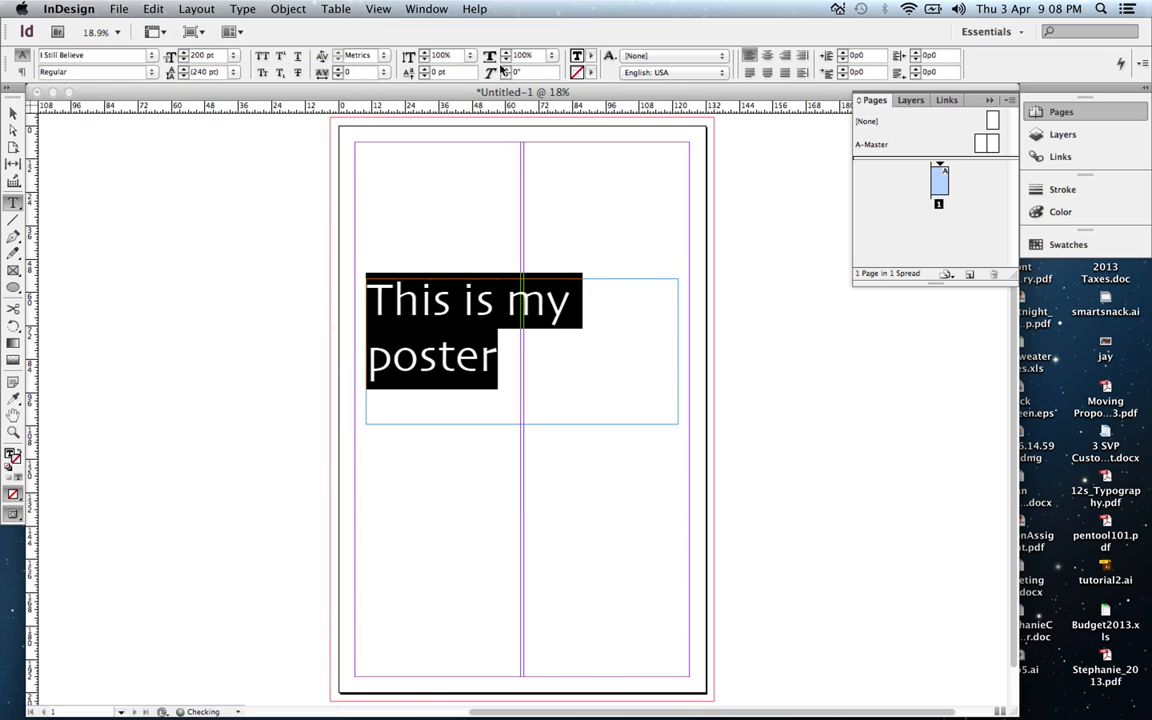
# Step: Centre the poster text and fill it with teal, RGB 35, 141, 145
pyautogui.click(767, 57)
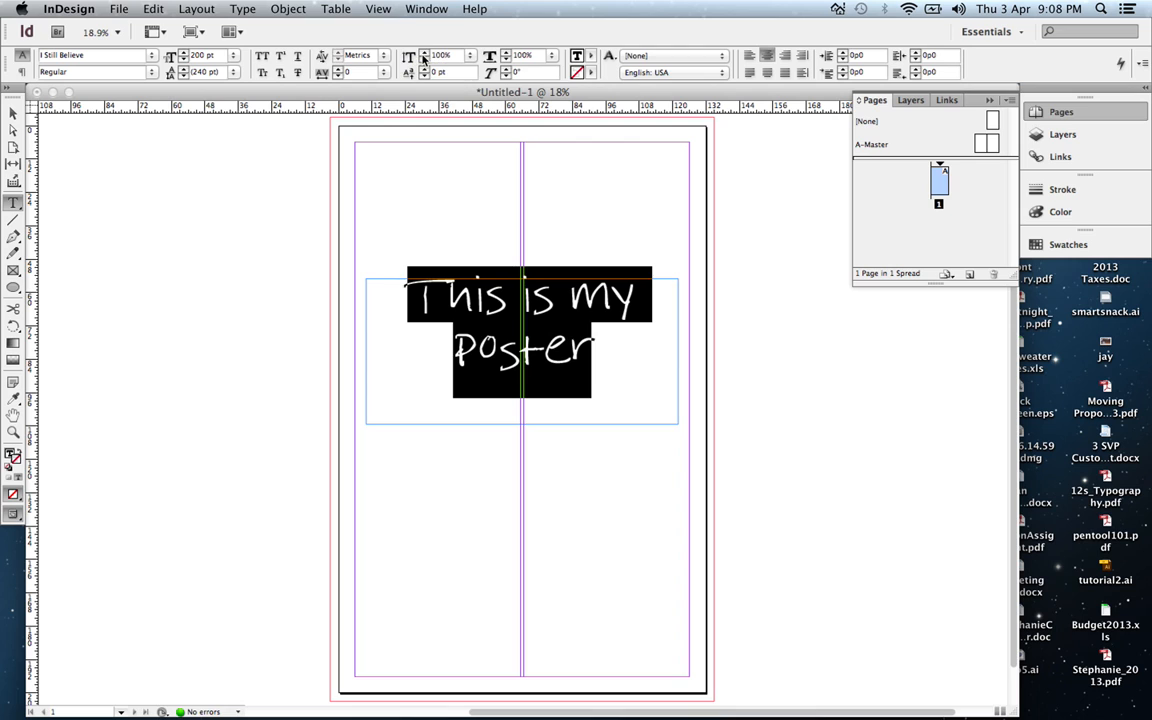
pyautogui.doubleClick(577, 56)
pyautogui.moveTo(437, 357); pyautogui.dragTo(441, 304)
pyautogui.click(478, 376)
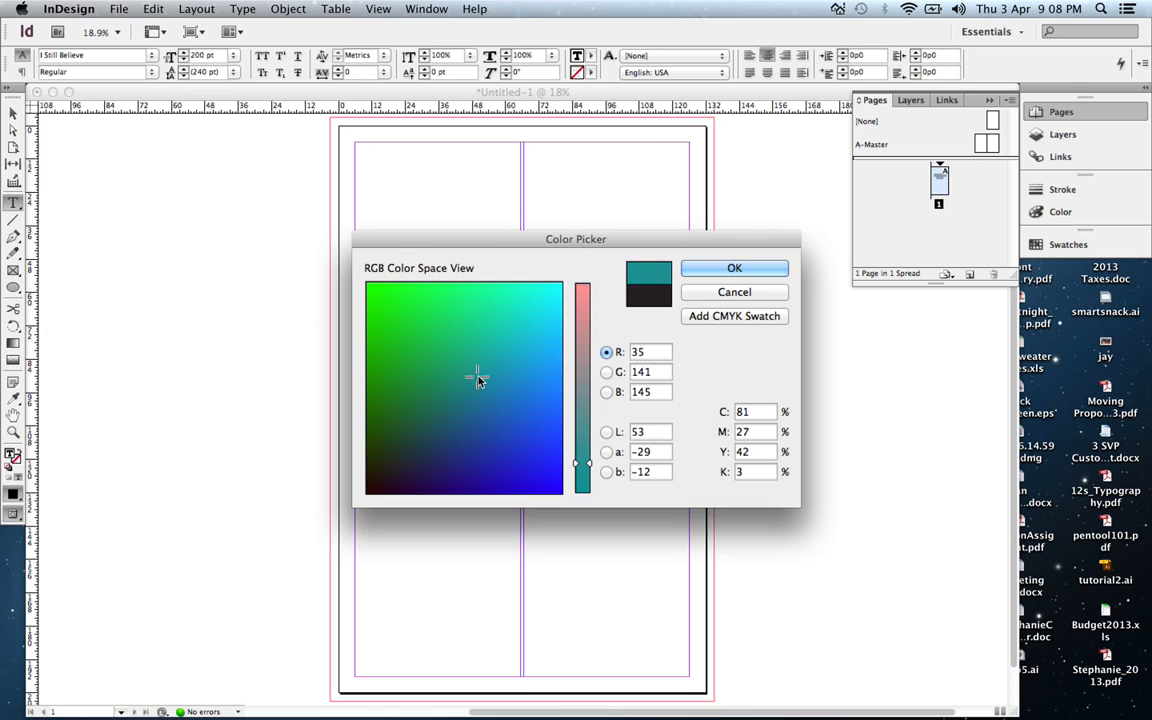
pyautogui.click(703, 271)
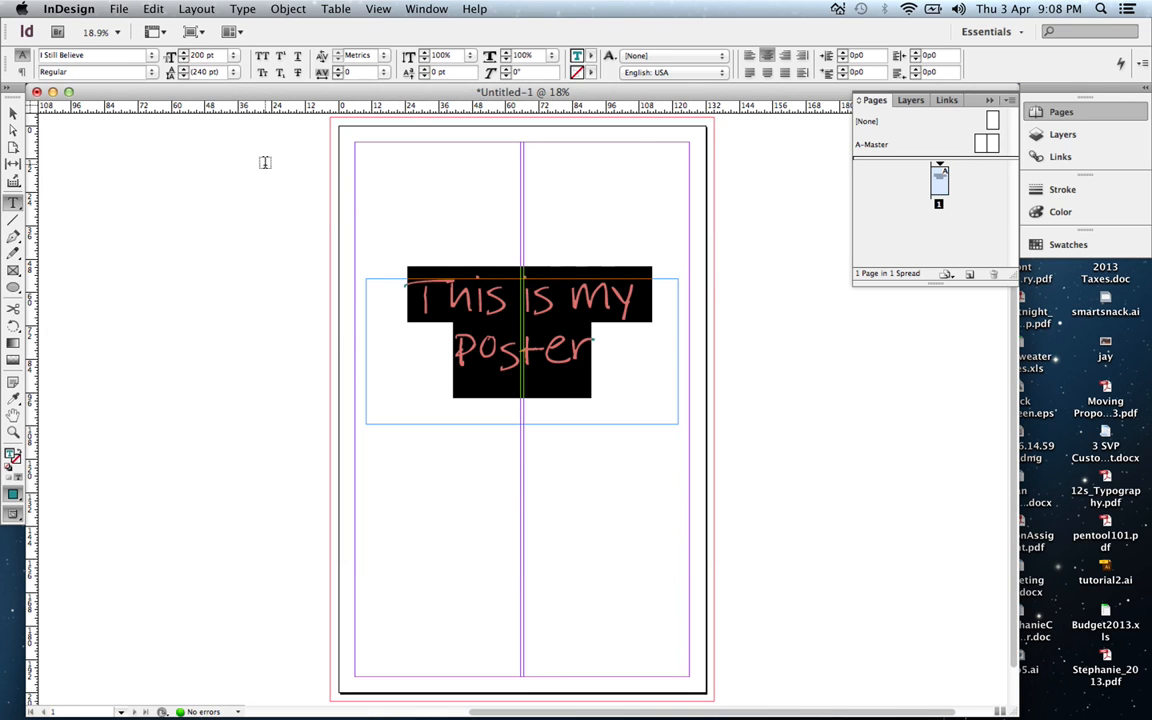
# Step: Widen the text frame to the side margins on both sides, making it 120p0 wide
pyautogui.click(13, 112)
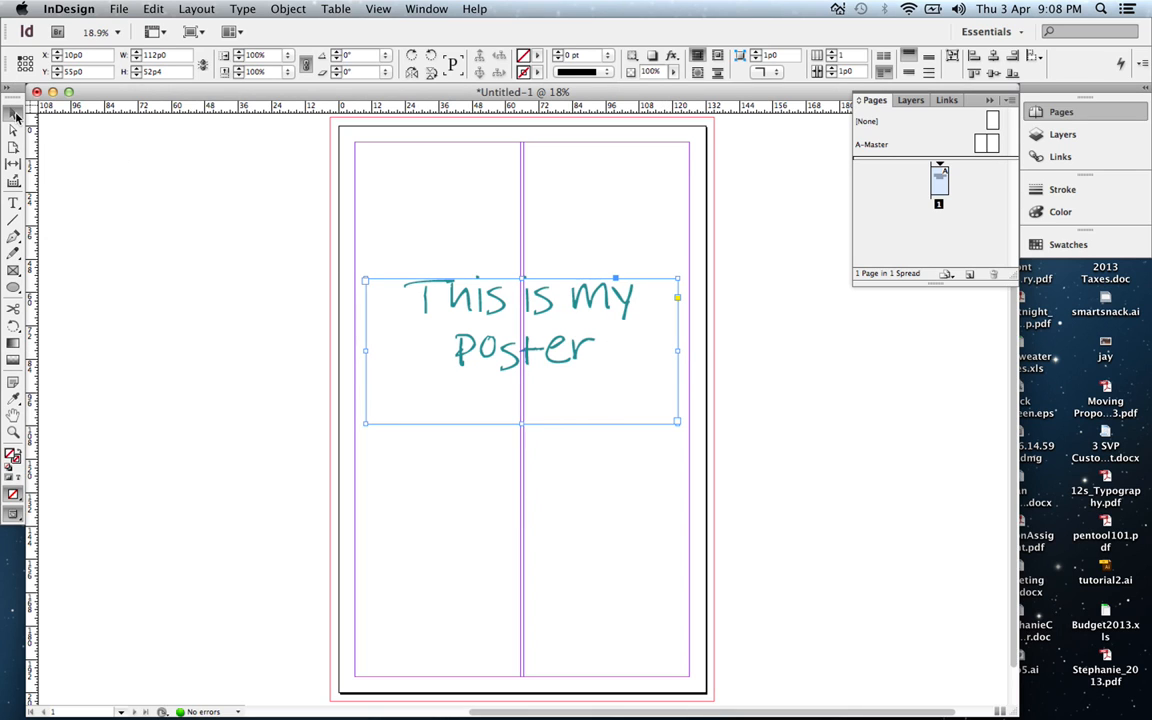
pyautogui.moveTo(676, 351); pyautogui.dragTo(688, 351)
pyautogui.moveTo(366, 350); pyautogui.dragTo(354, 350)
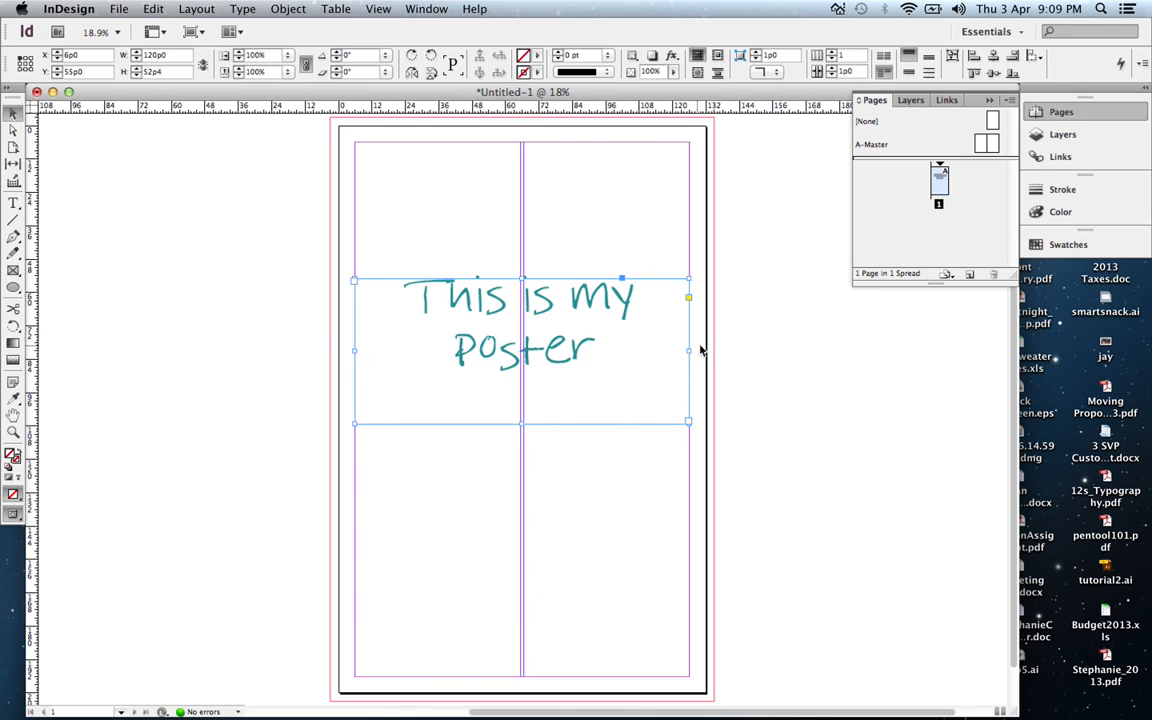
# Step: Widen the text frame to both page edges, making it 132p0 wide, and set the poster text's size to 190 pt
pyautogui.moveTo(690, 350); pyautogui.dragTo(706, 351)
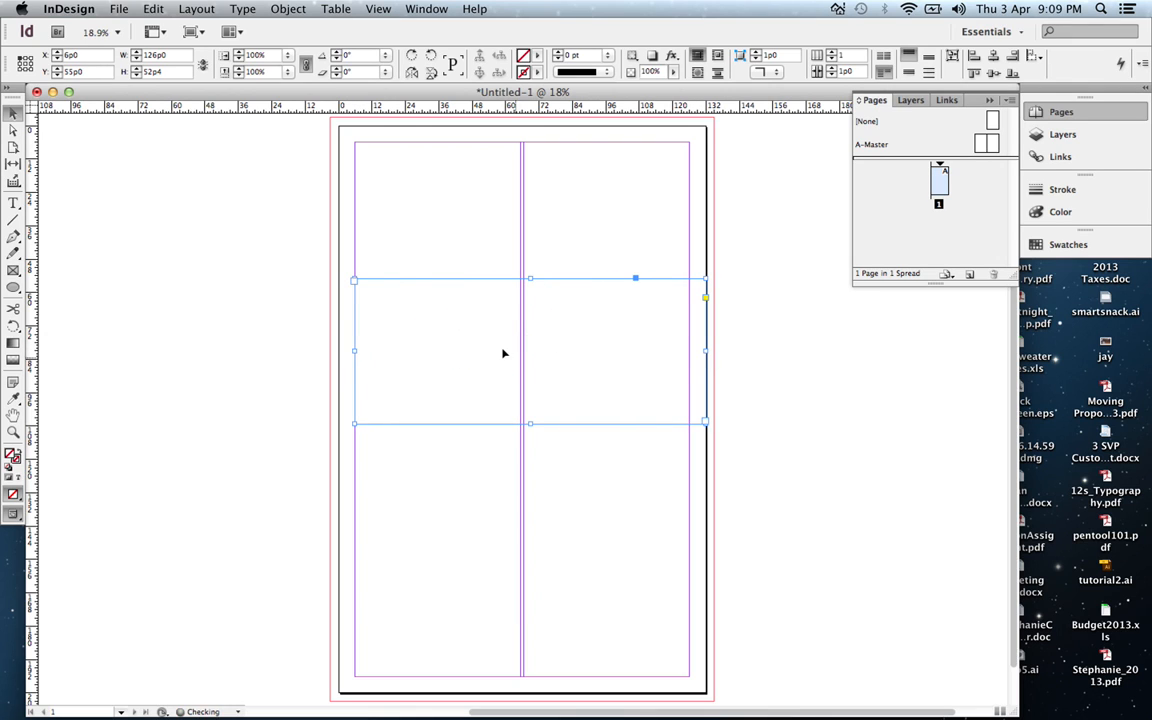
pyautogui.moveTo(354, 351); pyautogui.dragTo(340, 351)
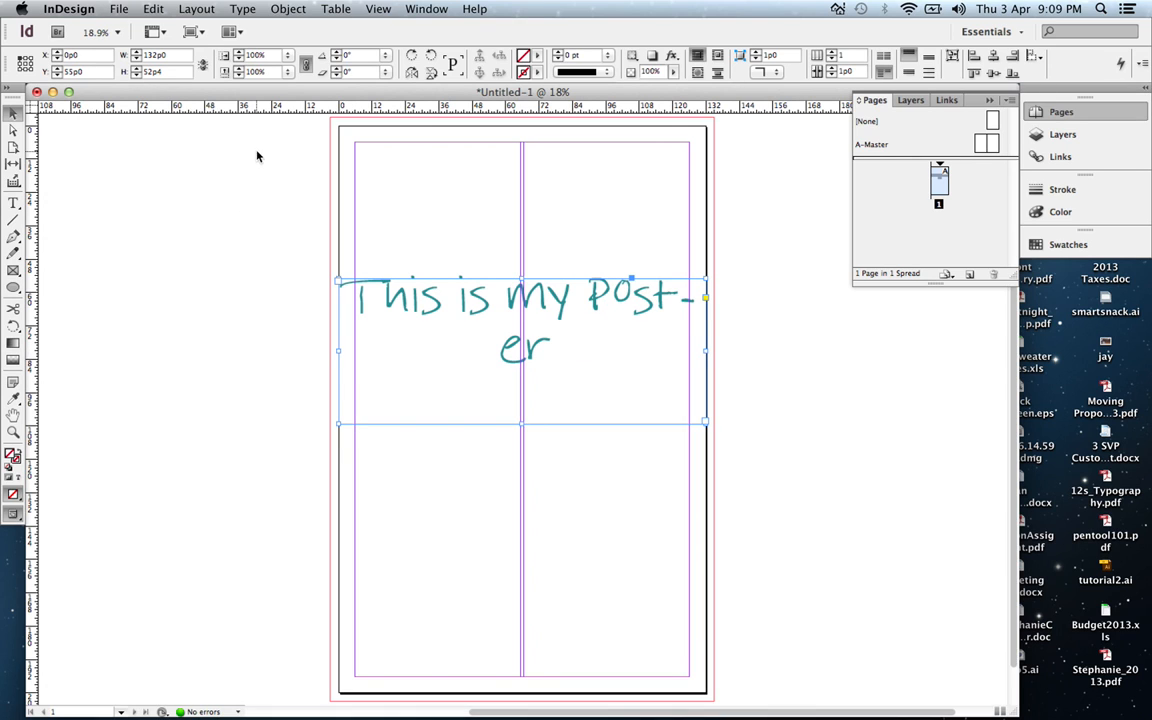
pyautogui.click(13, 203)
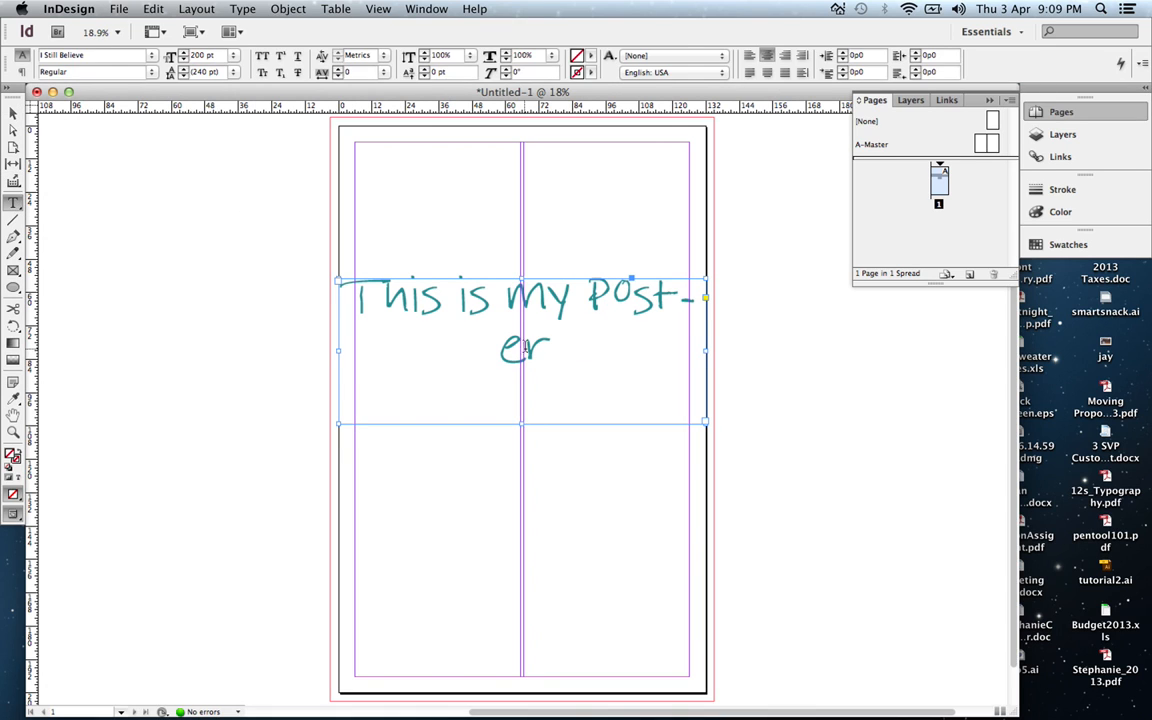
pyautogui.moveTo(566, 344); pyautogui.dragTo(336, 288)
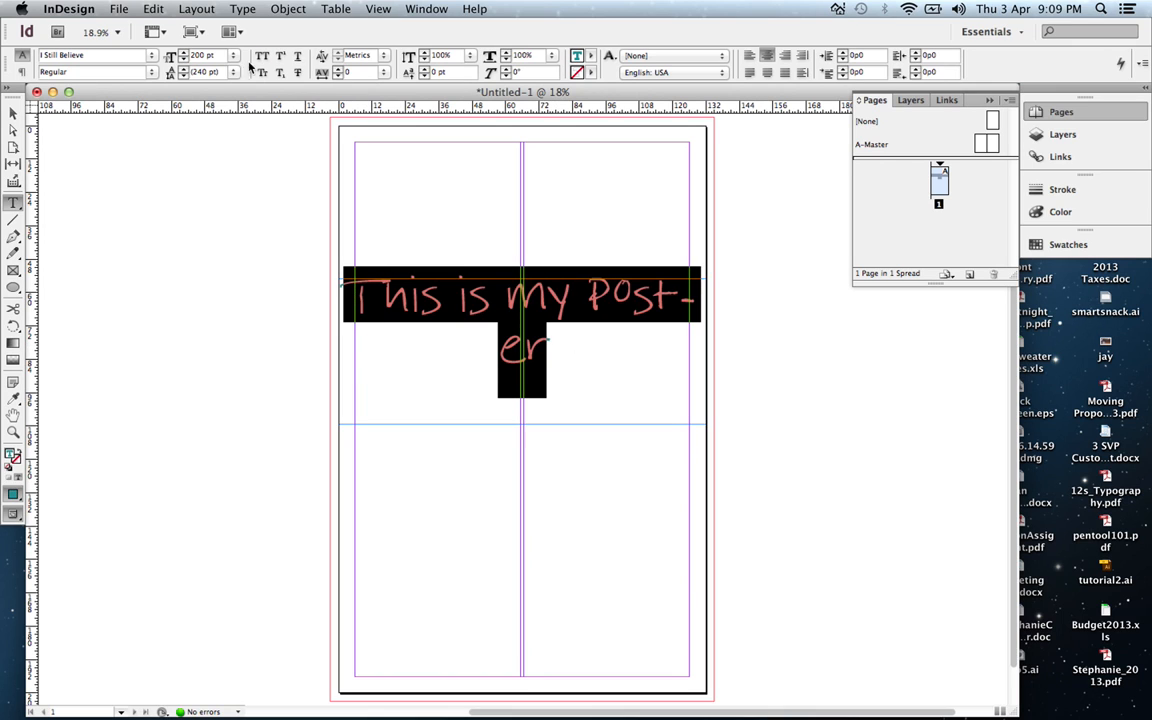
pyautogui.click(213, 58)
pyautogui.write('190')
pyautogui.press('Tab')
# Step: Shorten the poster's text frame from its lower edge to a height of 22p4
pyautogui.click(13, 112)
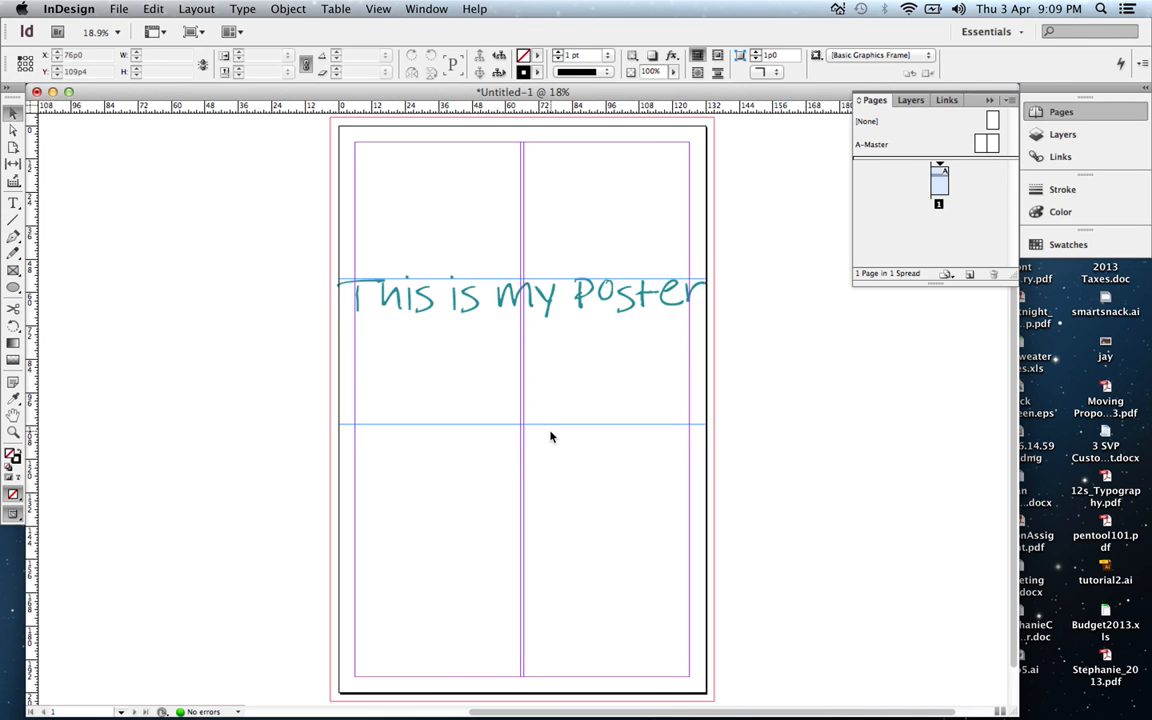
pyautogui.click(509, 381)
pyautogui.moveTo(520, 422); pyautogui.dragTo(520, 341)
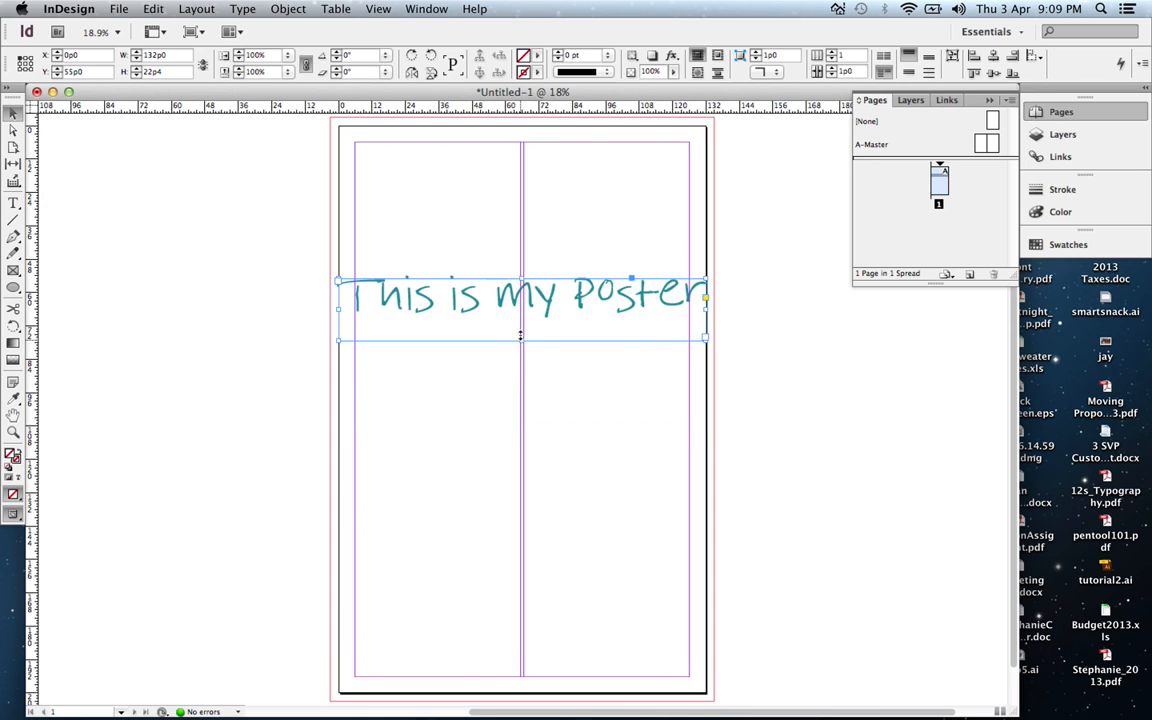
# Step: Apply a Bevel and Emboss effect to the text frame, keeping the effect settings open with the preview turned on
pyautogui.rightClick(563, 296)
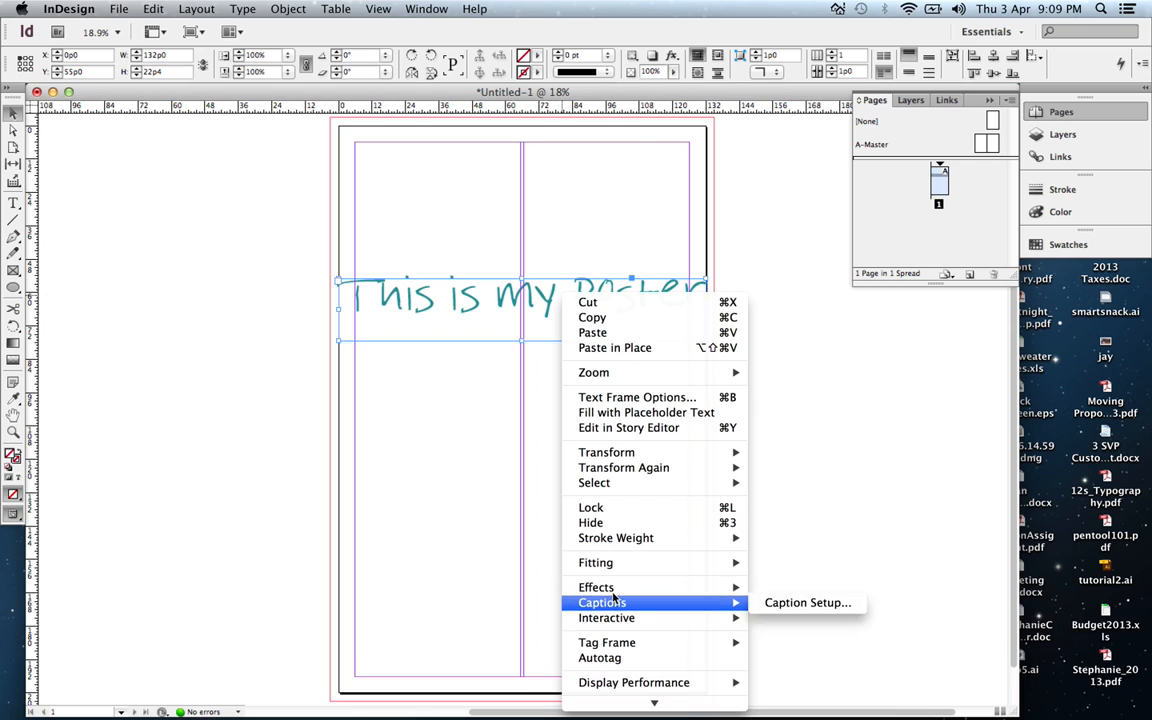
pyautogui.moveTo(621, 590)
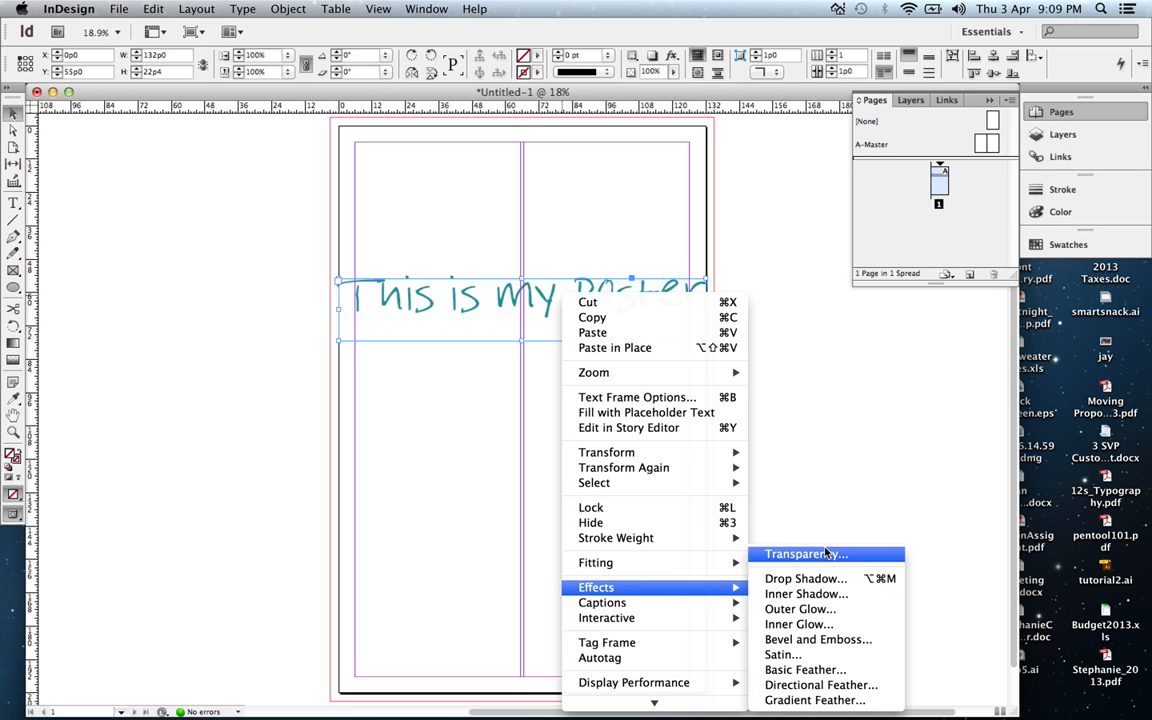
pyautogui.click(812, 640)
pyautogui.moveTo(345, 76); pyautogui.dragTo(643, 381)
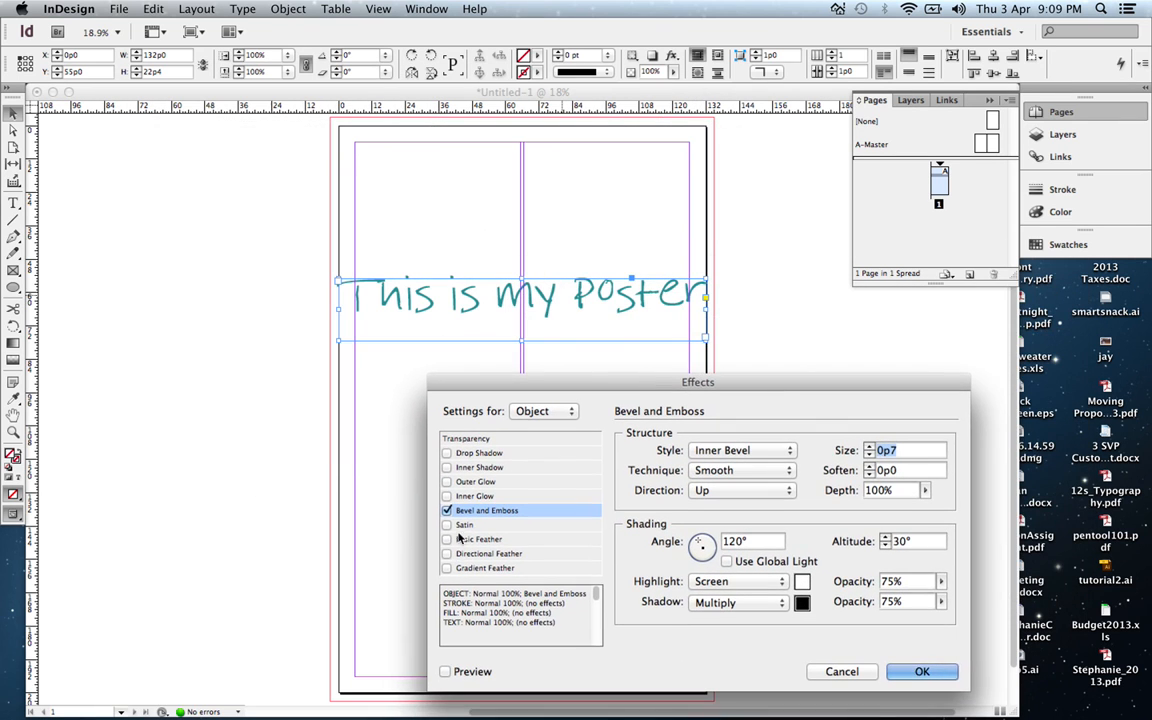
pyautogui.click(445, 671)
# Step: Replace the text frame's Bevel and Emboss effect with a drop shadow coloured yellow, C=0 M=0 Y=100 K=0
pyautogui.click(447, 511)
pyautogui.click(447, 511)
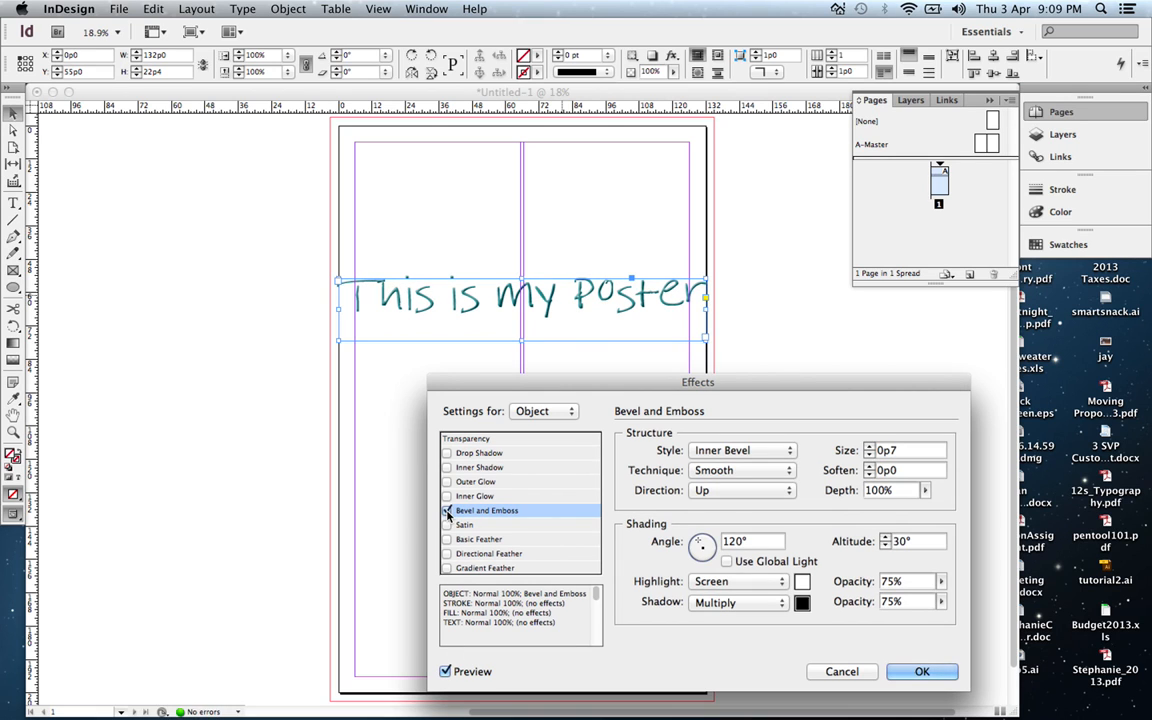
pyautogui.click(447, 511)
pyautogui.click(447, 453)
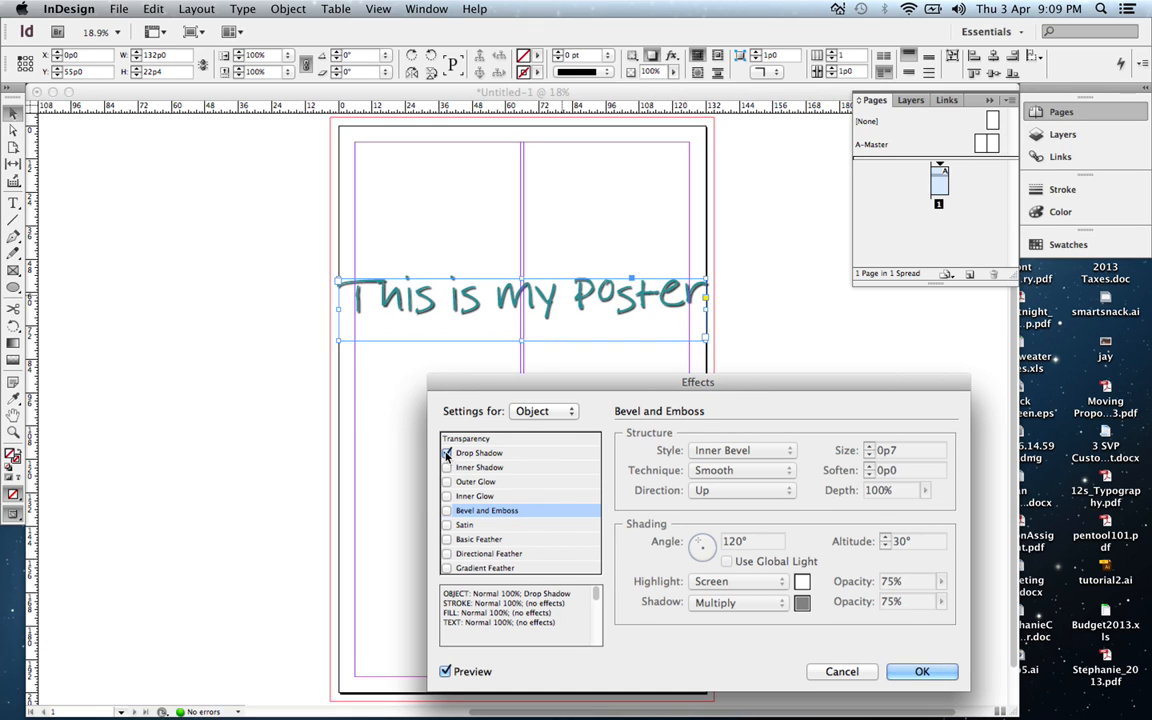
pyautogui.click(447, 454)
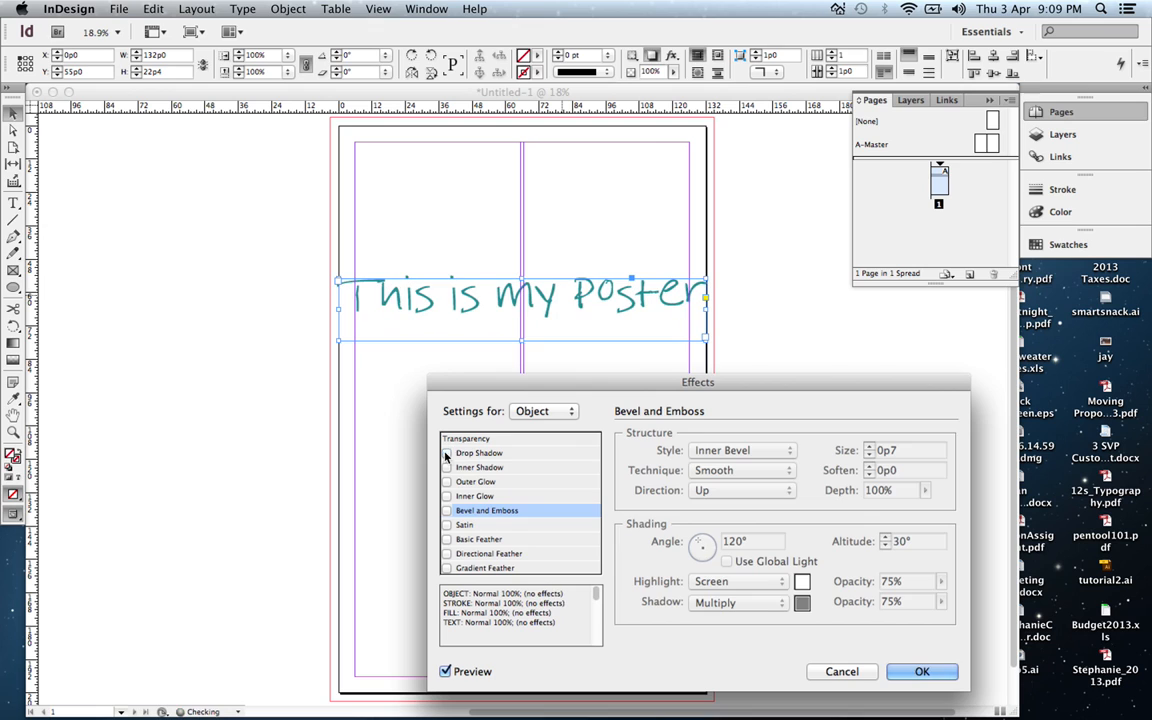
pyautogui.click(447, 454)
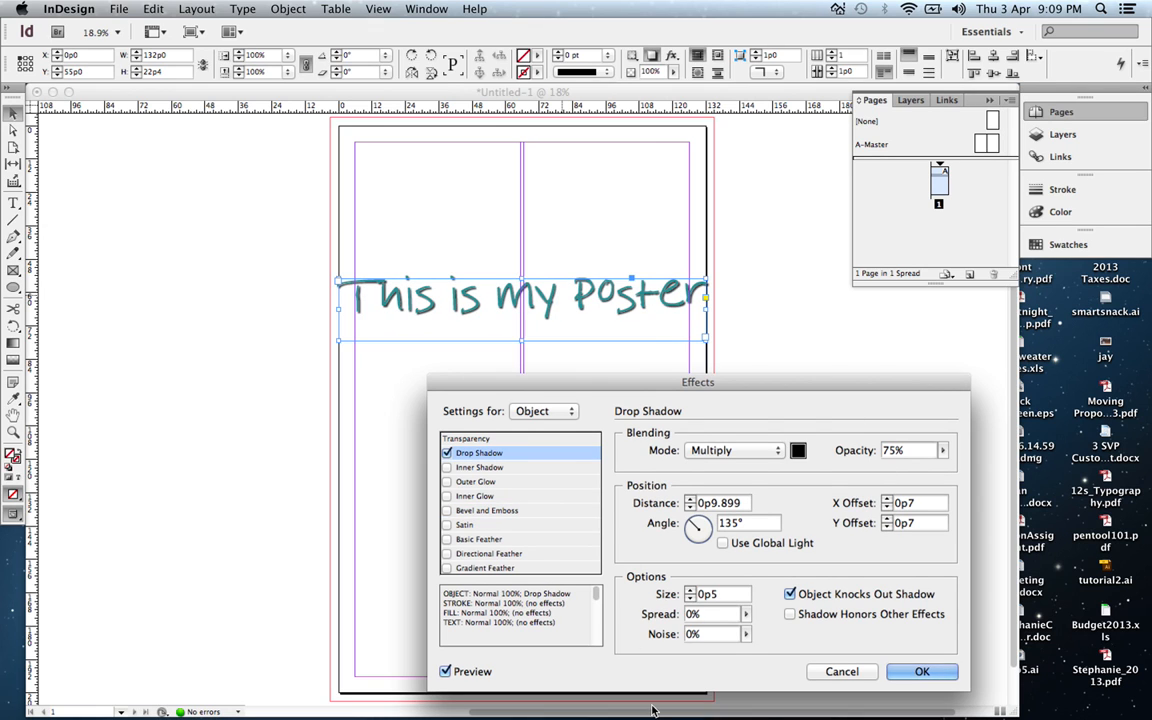
pyautogui.click(798, 450)
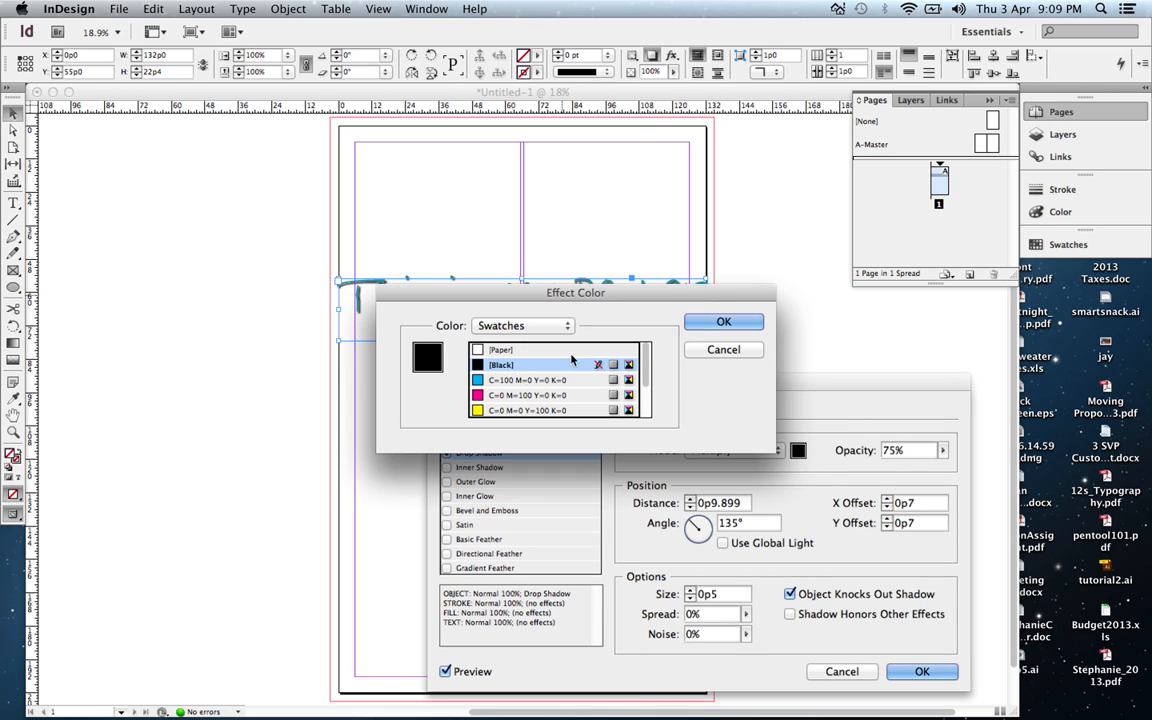
pyautogui.click(525, 410)
pyautogui.click(723, 321)
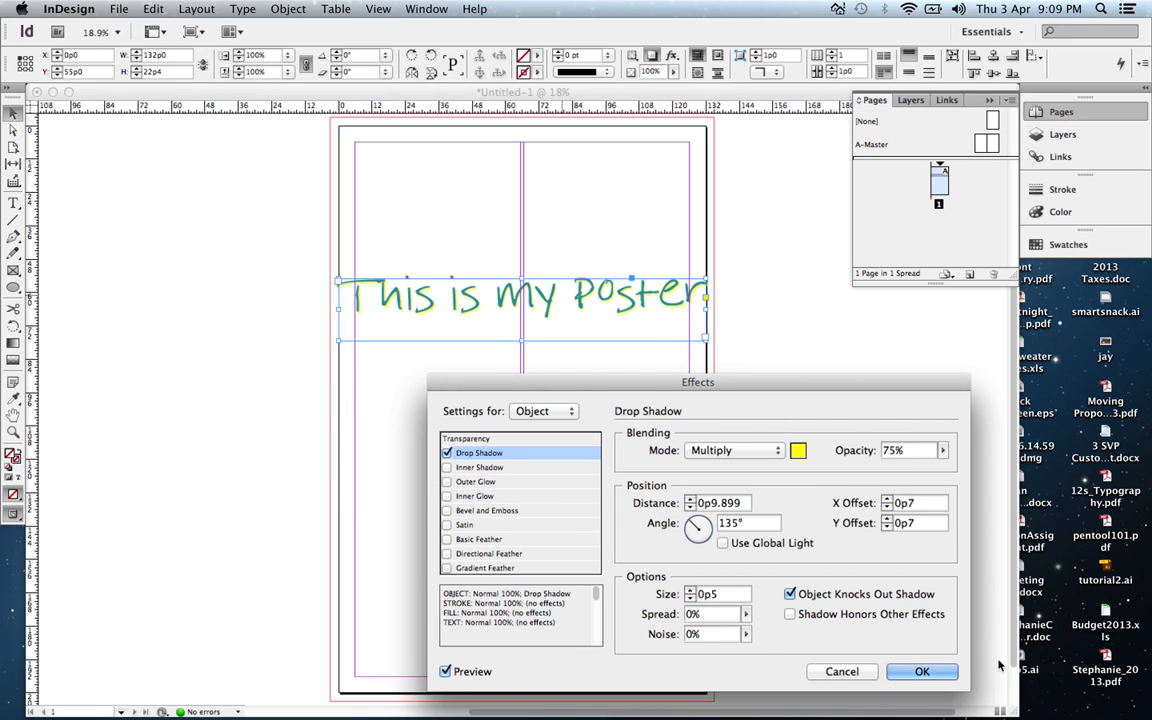
pyautogui.click(922, 671)
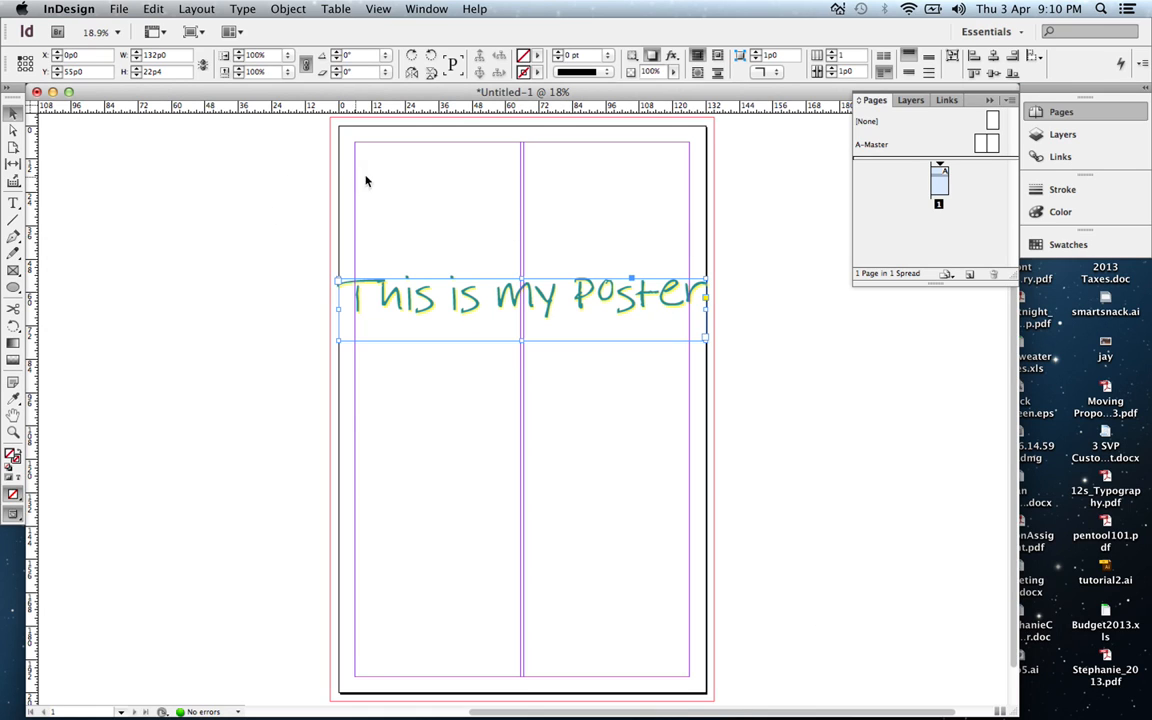
# Step: Add a new layer to the document and move it below Layer 1
pyautogui.click(1064, 135)
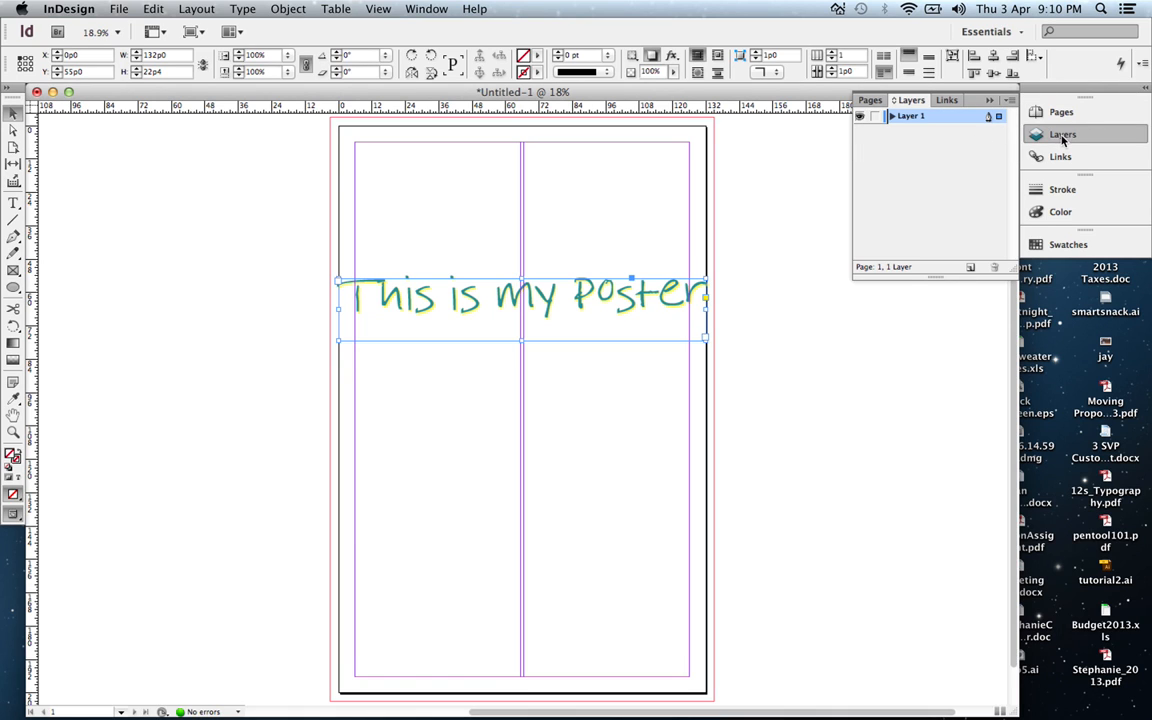
pyautogui.click(438, 12)
pyautogui.moveTo(452, 195)
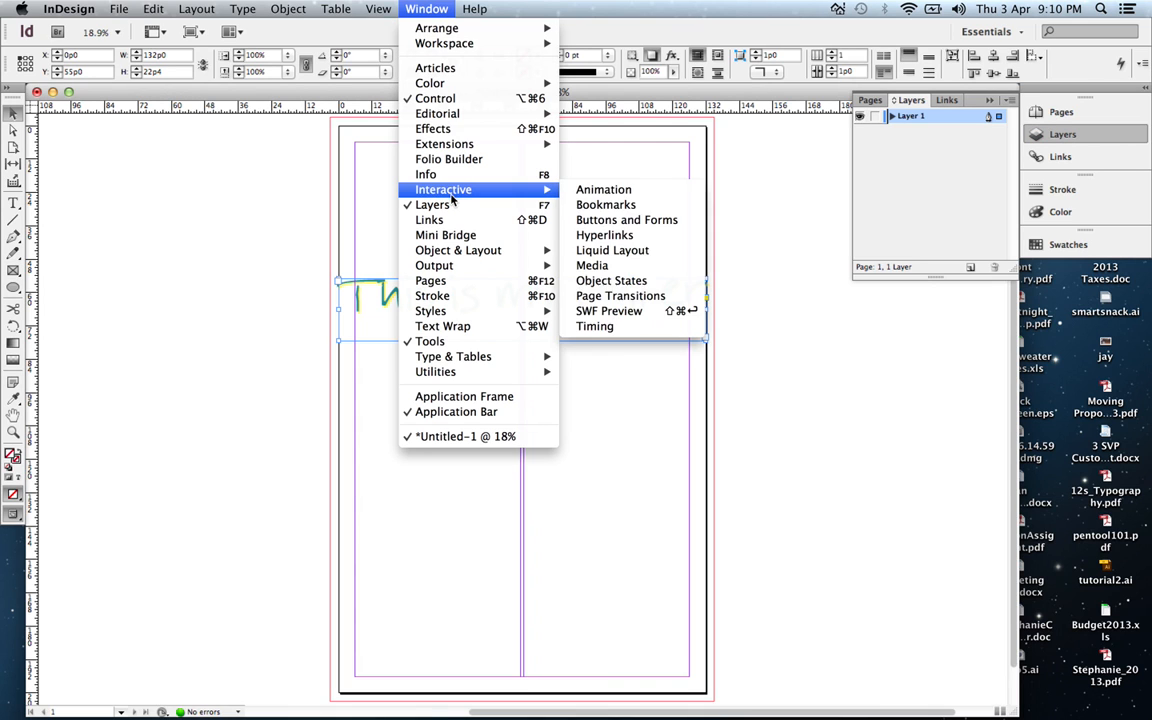
pyautogui.click(972, 269)
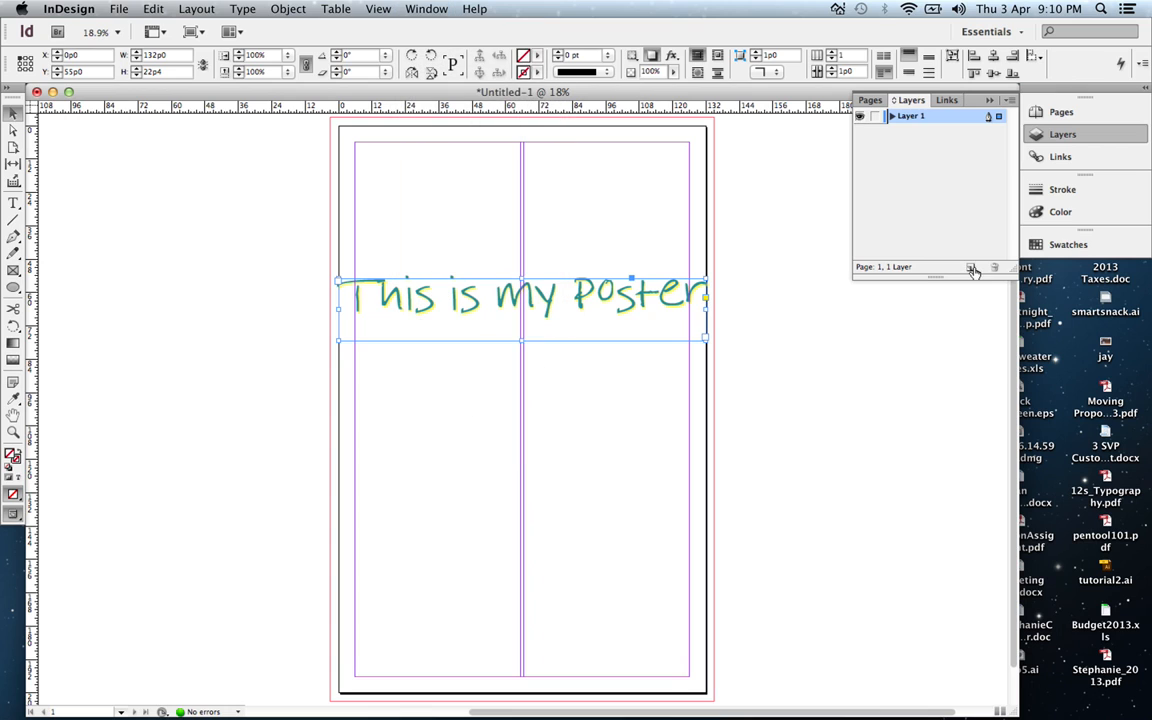
pyautogui.click(970, 267)
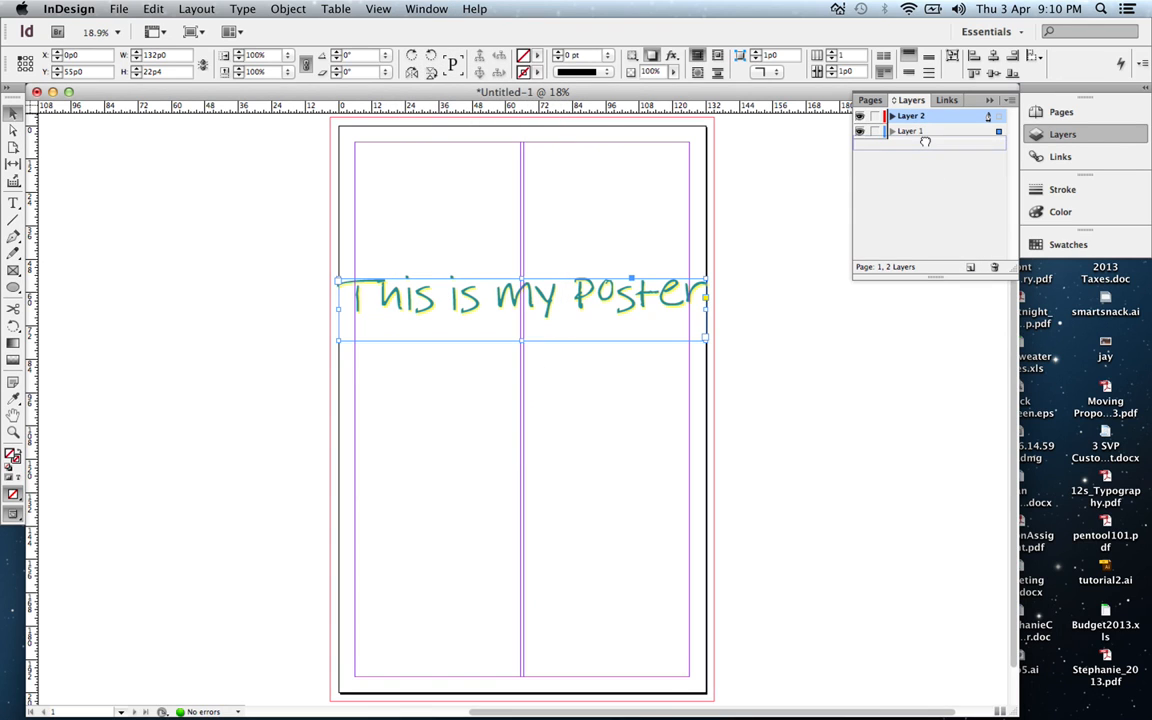
pyautogui.moveTo(920, 118); pyautogui.dragTo(920, 135)
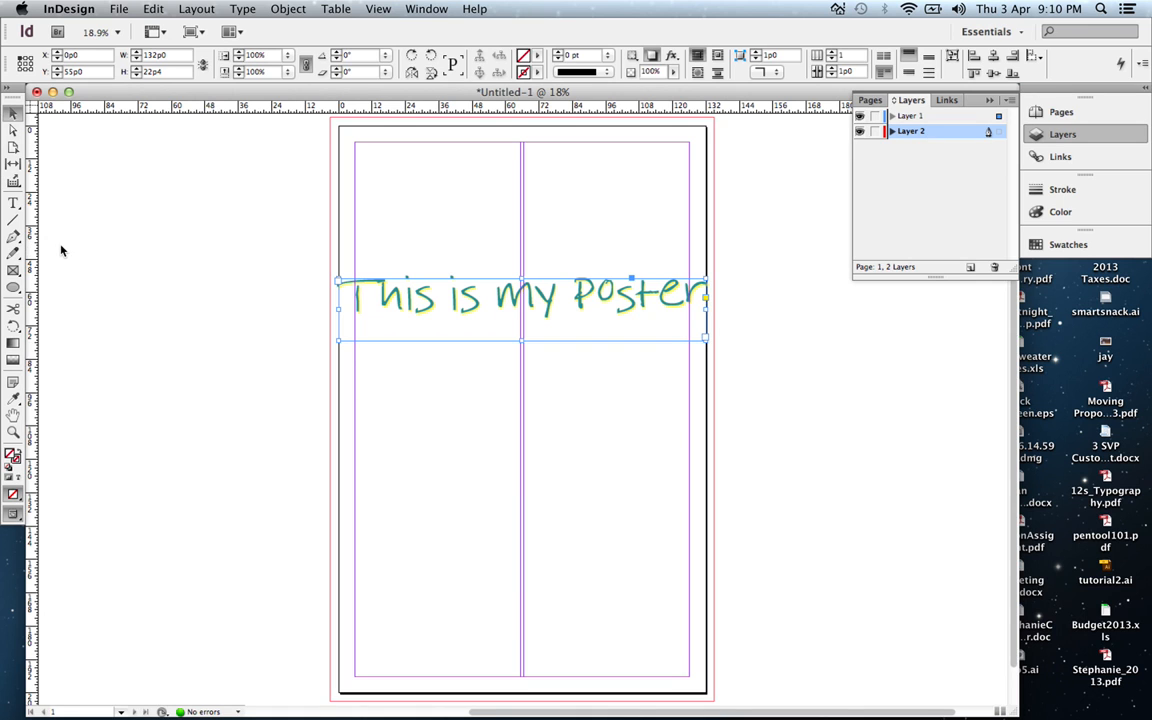
# Step: Draw a 138p0 by 210p0 rectangle on Layer 2 that covers the whole page out to the bleed edges
pyautogui.press('super+Tab')
pyautogui.click(135, 416)
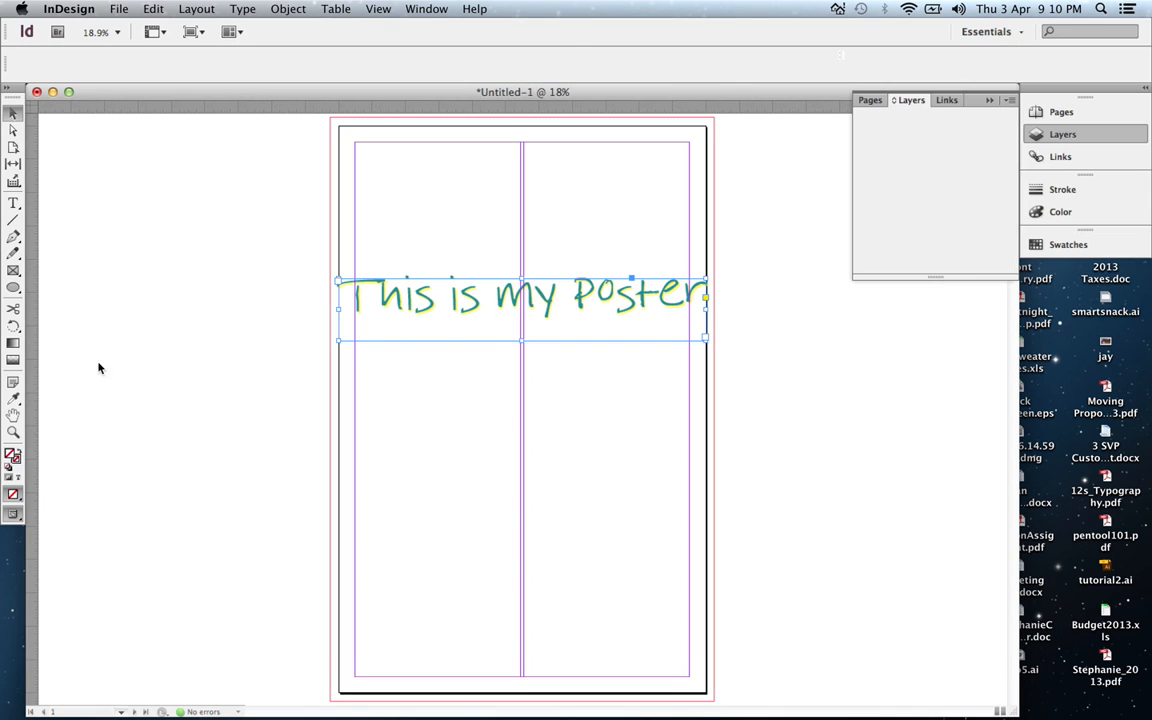
pyautogui.click(13, 288)
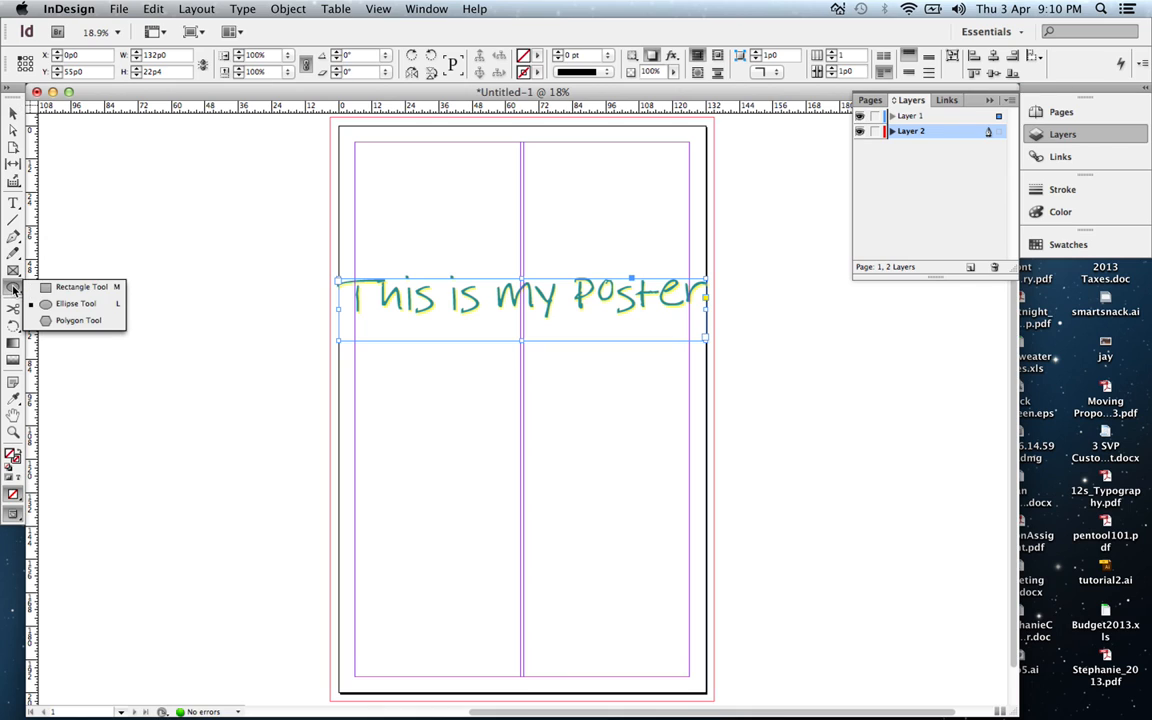
pyautogui.click(78, 287)
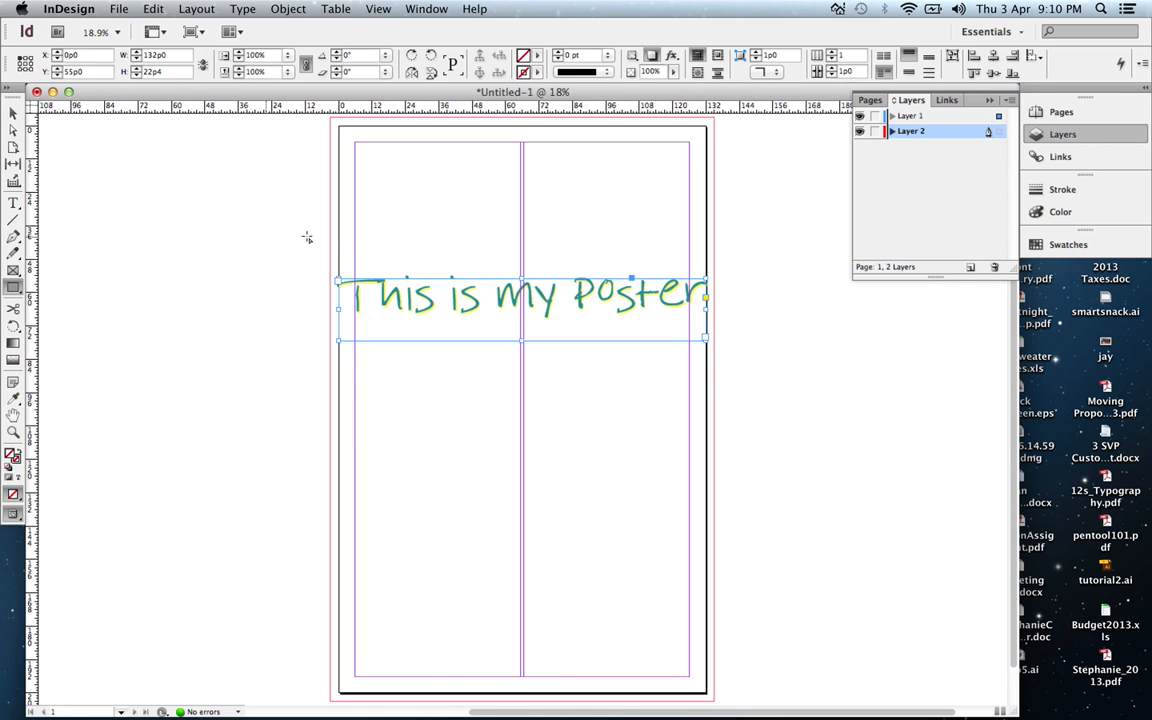
pyautogui.moveTo(331, 120)
pyautogui.mouseDown()
pyautogui.moveTo(412, 186)
pyautogui.moveTo(630, 441)
pyautogui.moveTo(707, 617)
pyautogui.moveTo(726, 702)
pyautogui.moveTo(712, 674)
pyautogui.moveTo(730, 663)
pyautogui.moveTo(717, 662)
pyautogui.mouseUp()
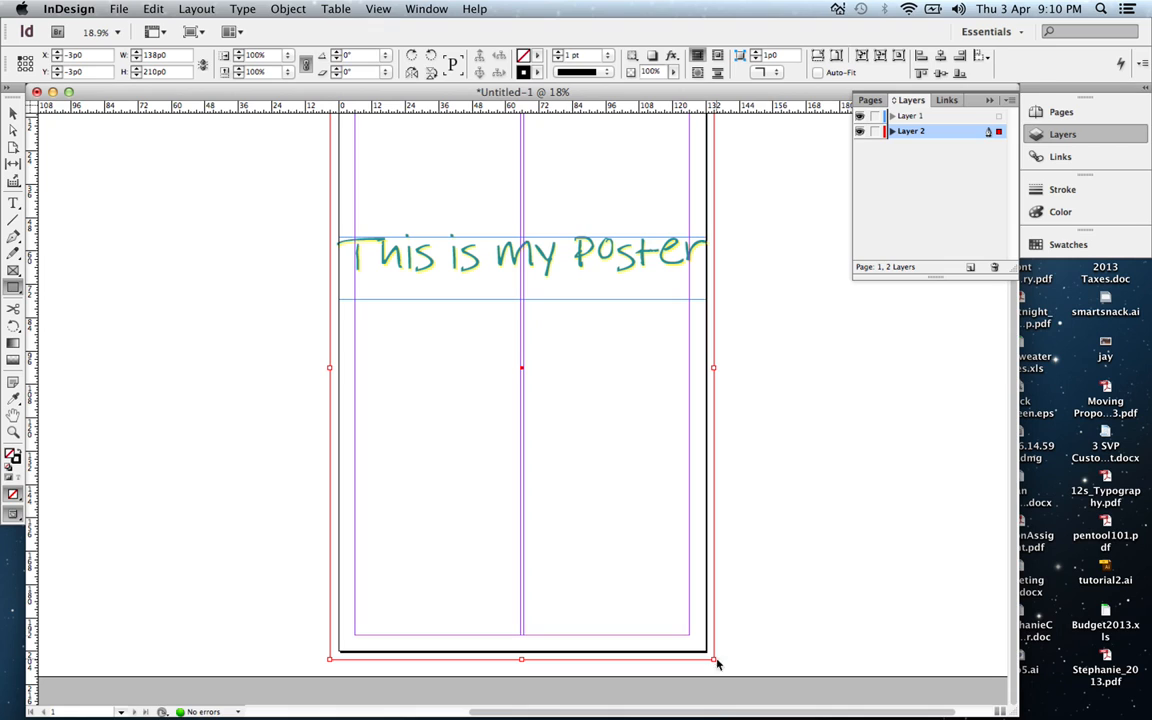
# Step: Fill the background rectangle with light blue, RGB 144, 170, 232
pyautogui.doubleClick(523, 58)
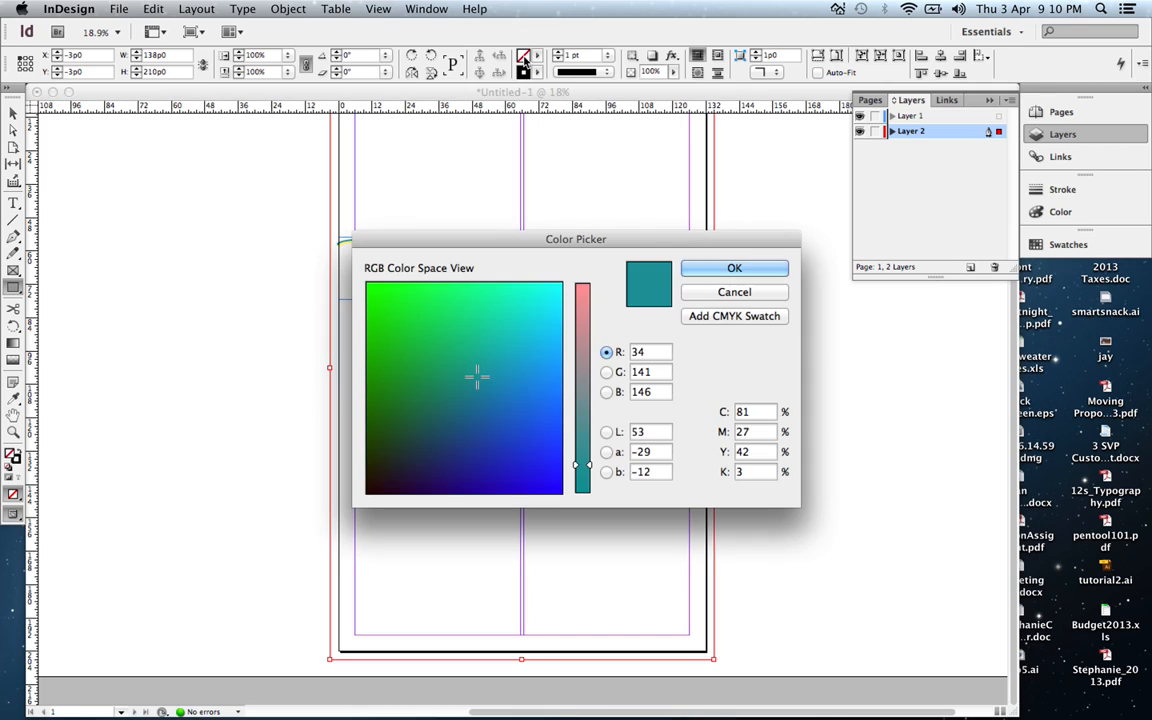
pyautogui.click(548, 292)
pyautogui.moveTo(582, 465); pyautogui.dragTo(590, 337)
pyautogui.moveTo(548, 298); pyautogui.dragTo(532, 442)
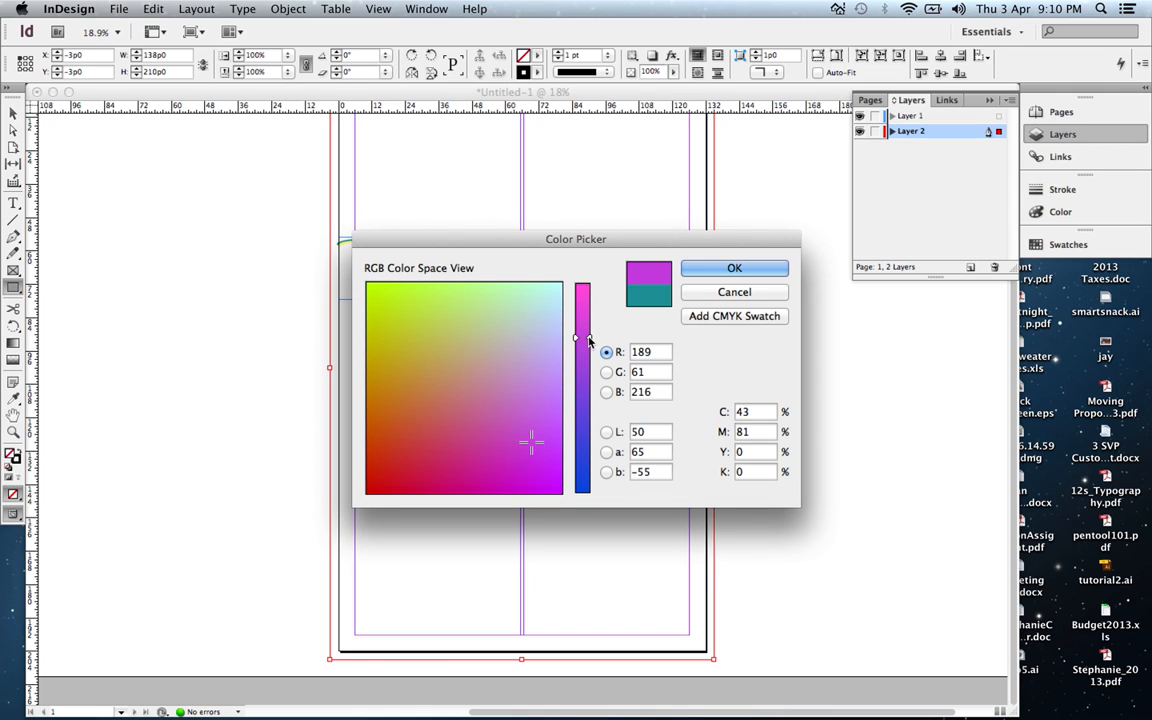
pyautogui.click(589, 376)
pyautogui.moveTo(545, 414); pyautogui.dragTo(543, 350)
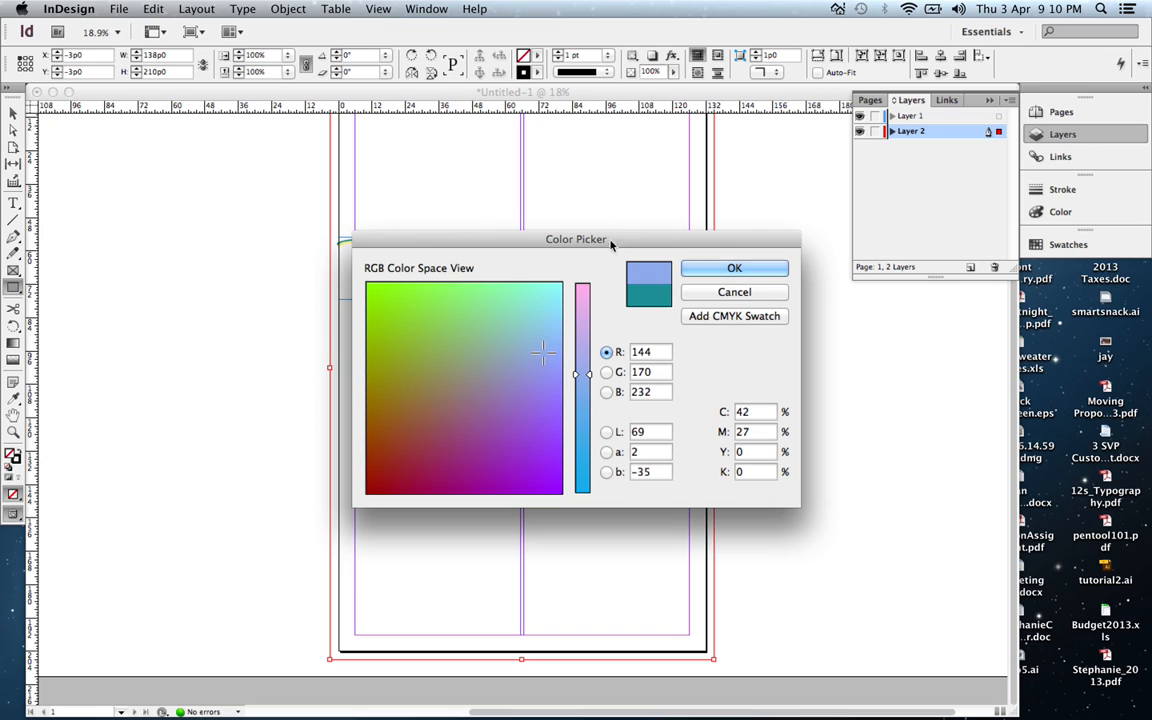
pyautogui.click(740, 270)
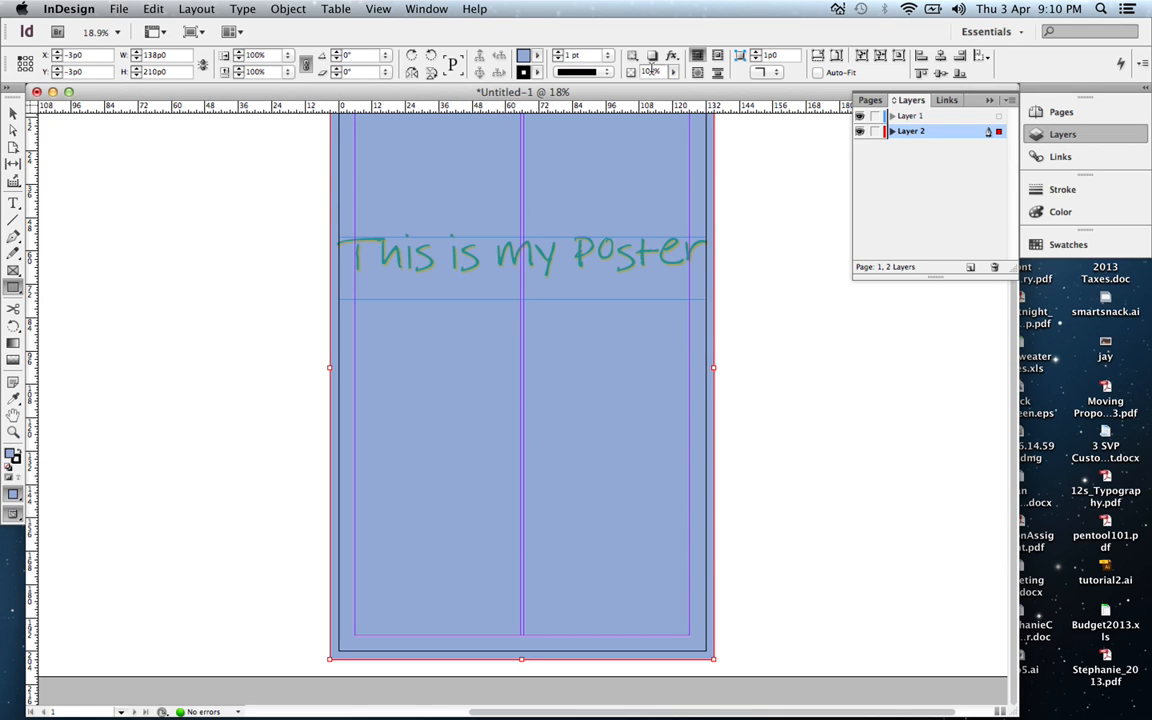
# Step: Lower the background rectangle's opacity to 45%, deselect it and collapse the layer list
pyautogui.click(673, 74)
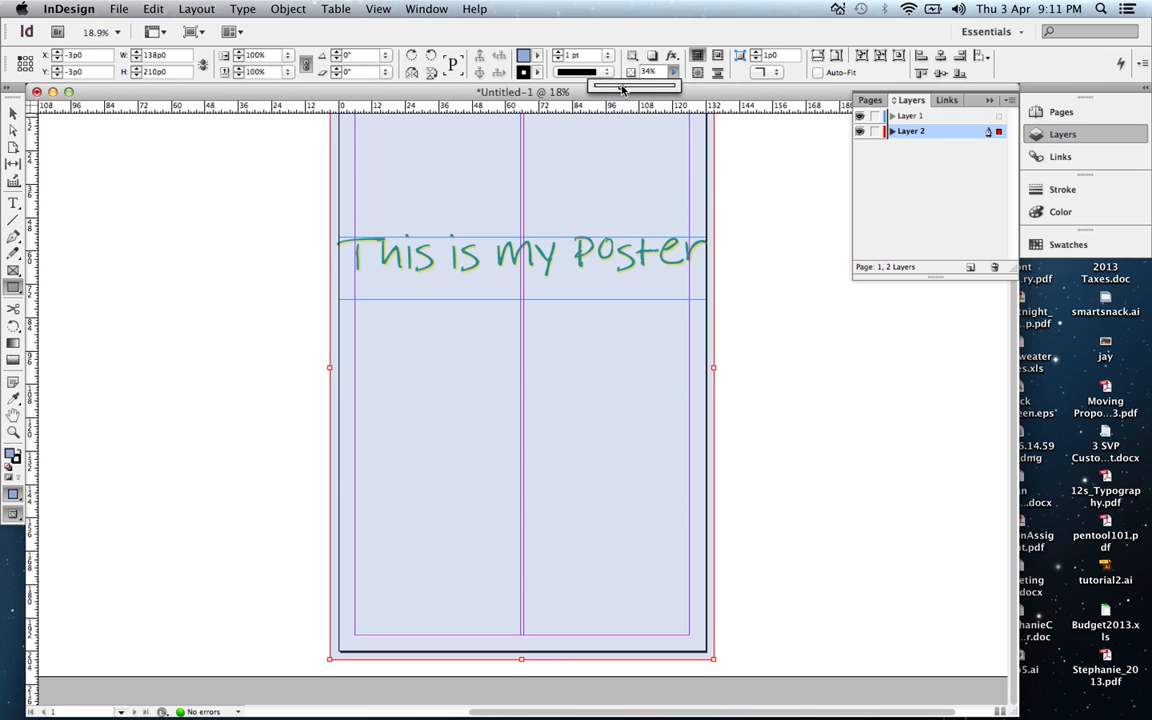
pyautogui.moveTo(630, 89); pyautogui.dragTo(636, 89)
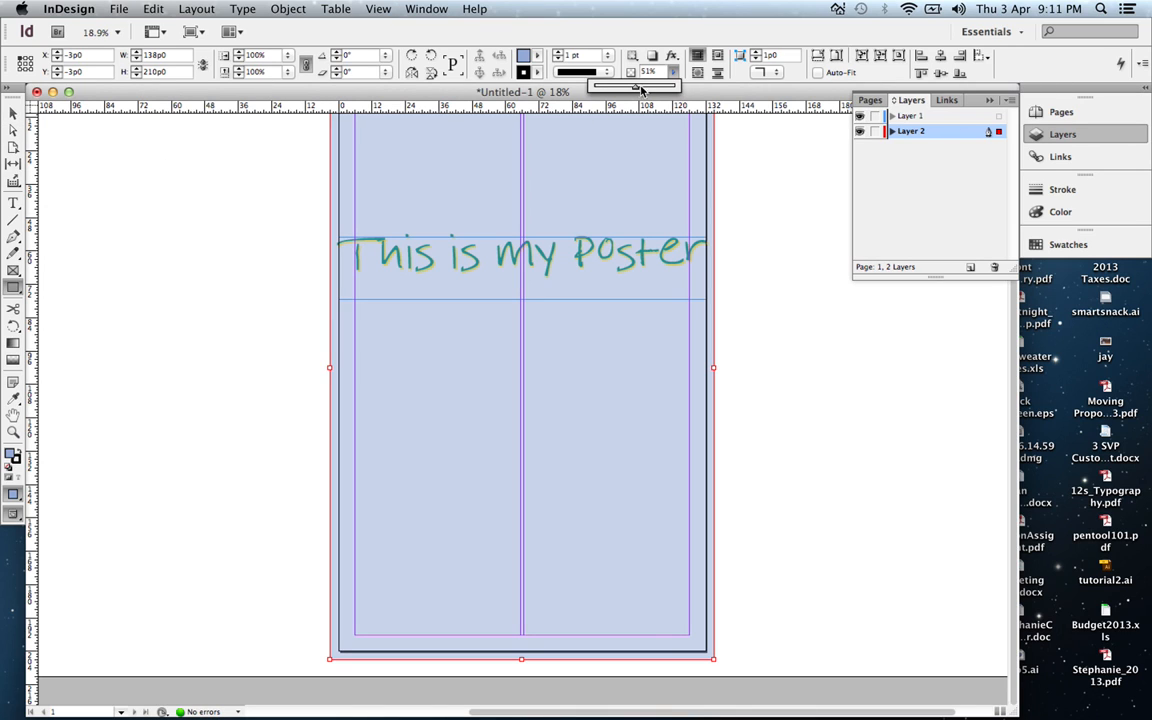
pyautogui.click(13, 112)
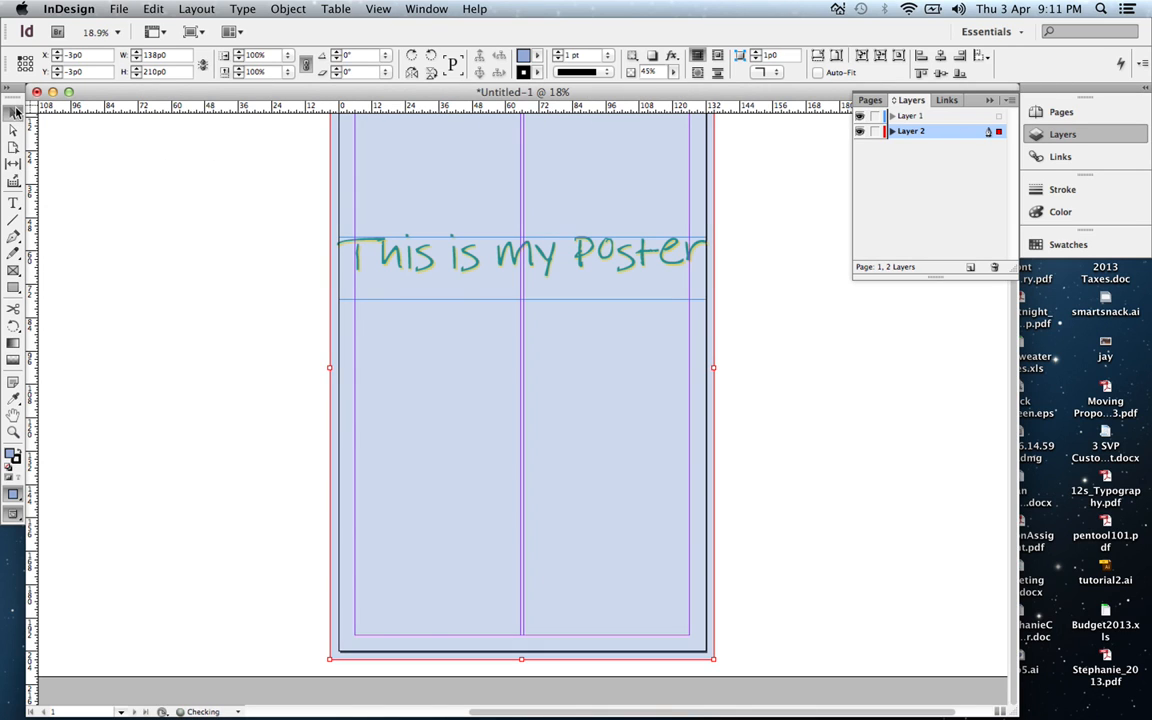
pyautogui.click(105, 182)
pyautogui.moveTo(797, 316)
pyautogui.mouseDown()
pyautogui.moveTo(786, 334)
pyautogui.moveTo(786, 320)
pyautogui.mouseUp()
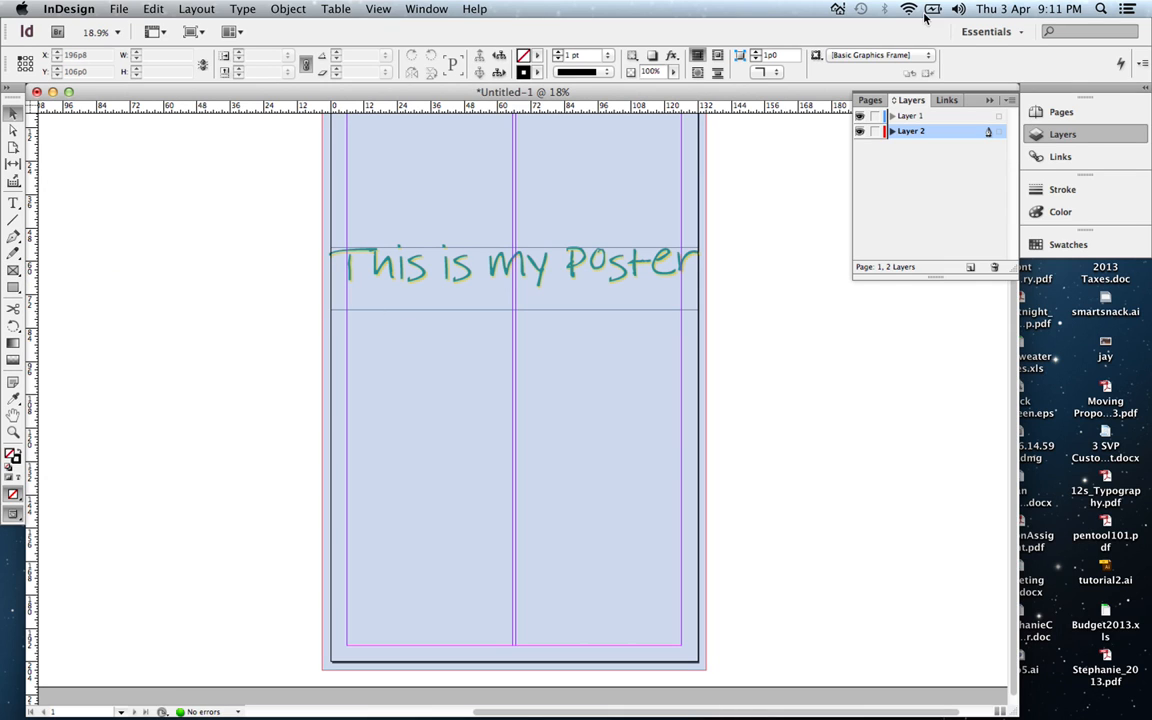
pyautogui.click(994, 101)
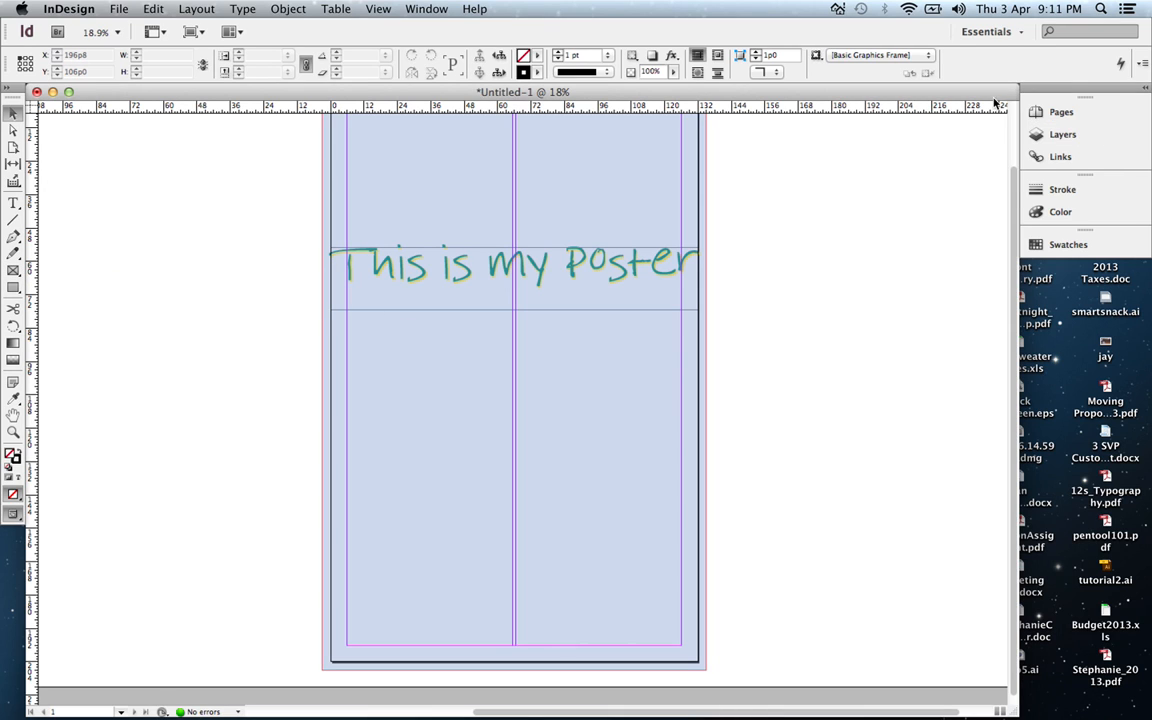
pyautogui.scroll(3, 1016, 197)
pyautogui.scroll(-1, 1016, 197)
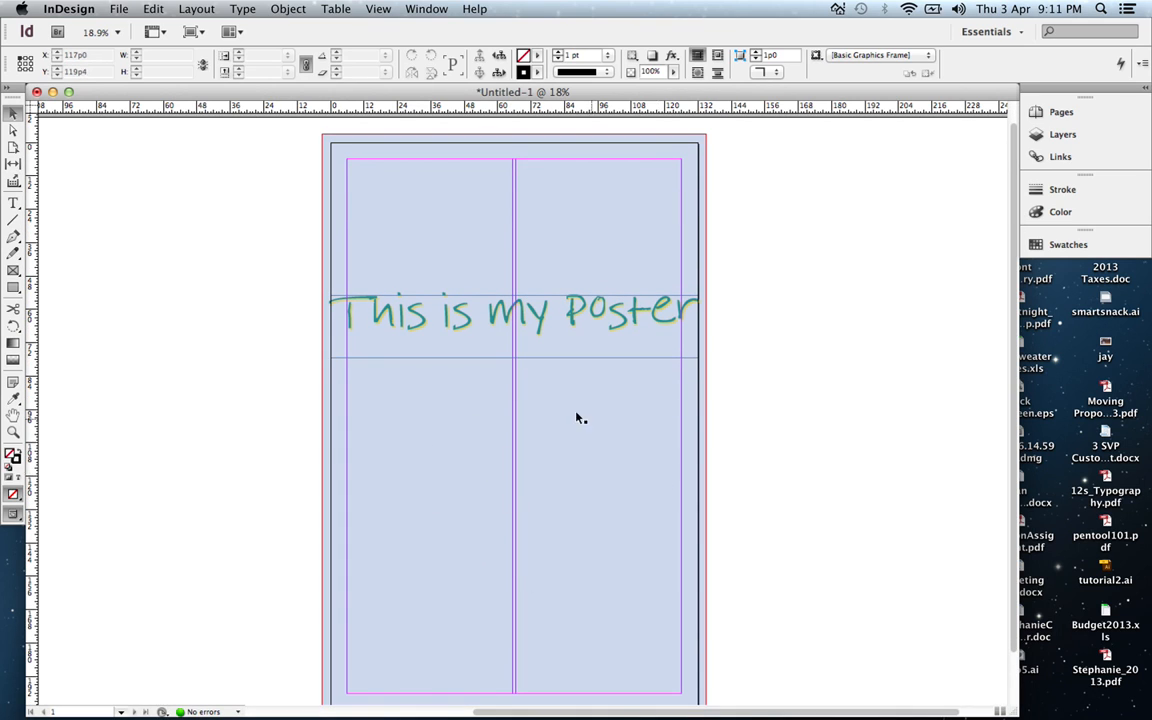
# Step: Draw a hexagonal frame about 52p0 by 33p4 above the title in the second column using the Polygon Frame tool
pyautogui.click(19, 270)
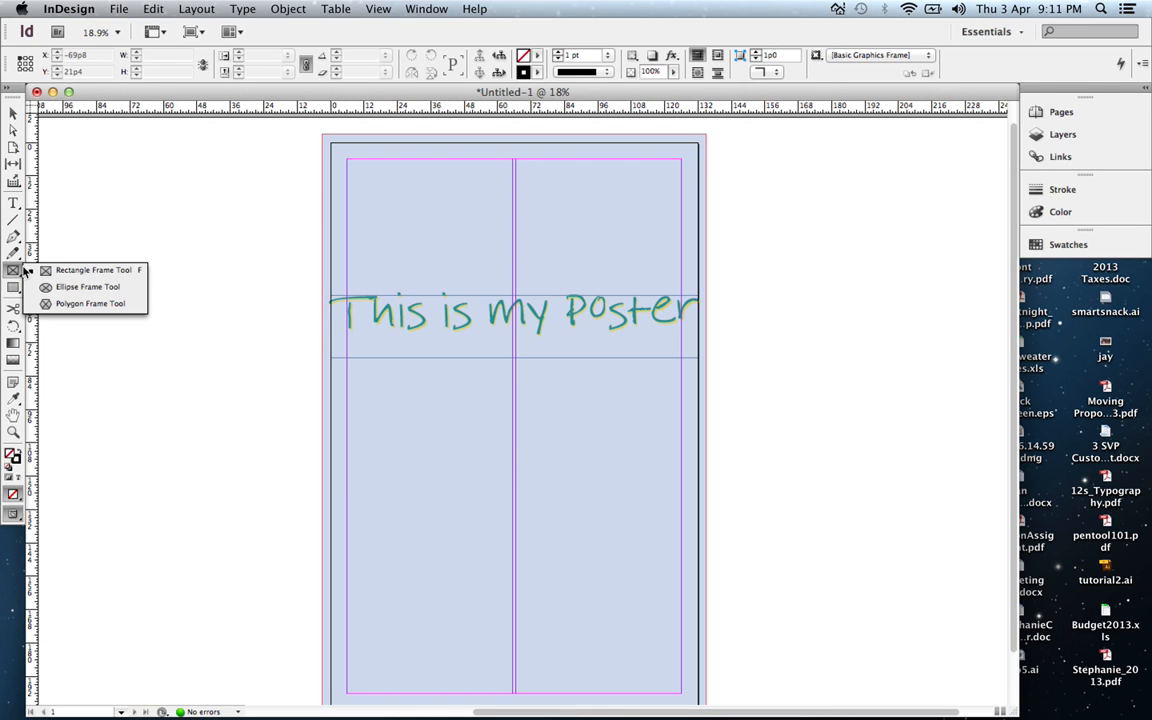
pyautogui.click(82, 304)
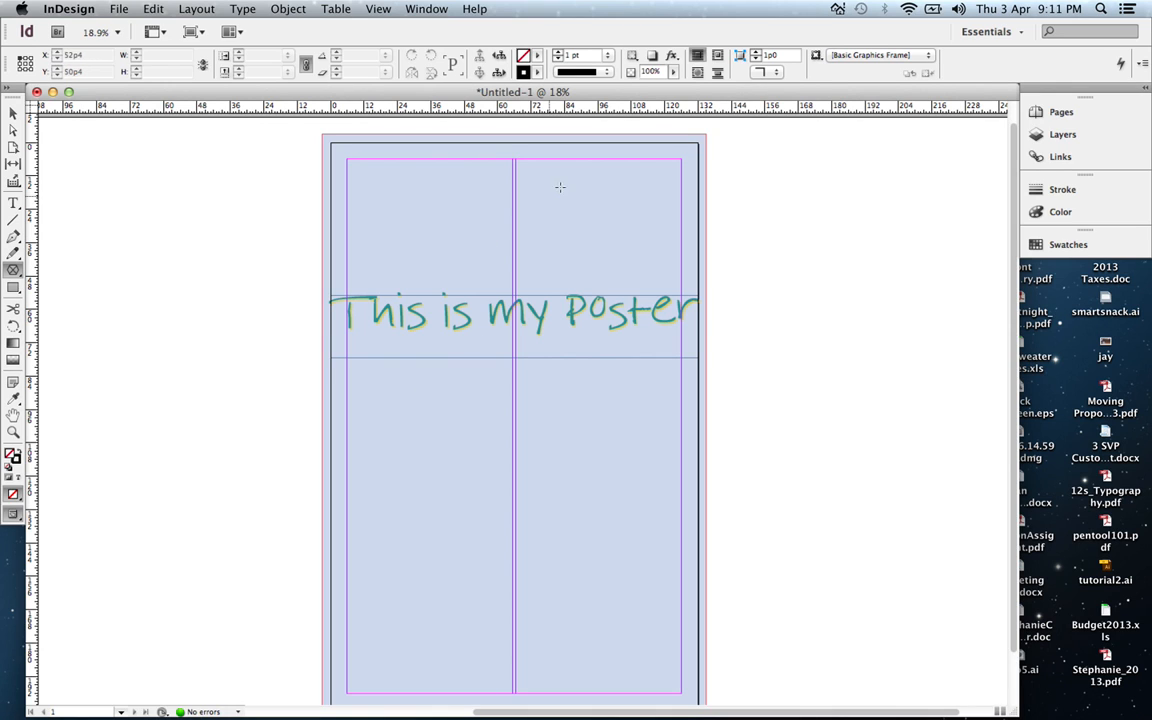
pyautogui.moveTo(534, 191); pyautogui.dragTo(680, 286)
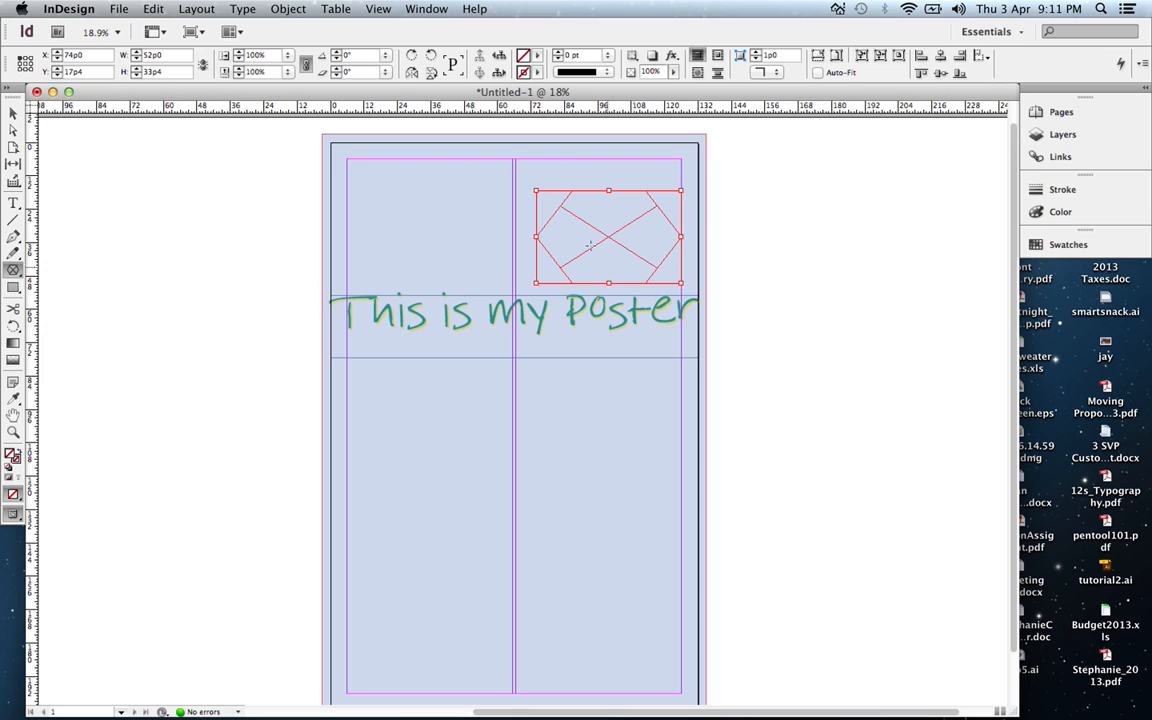
# Step: Place the image 175.jpg from Saved Files into the hexagonal frame
pyautogui.click(119, 10)
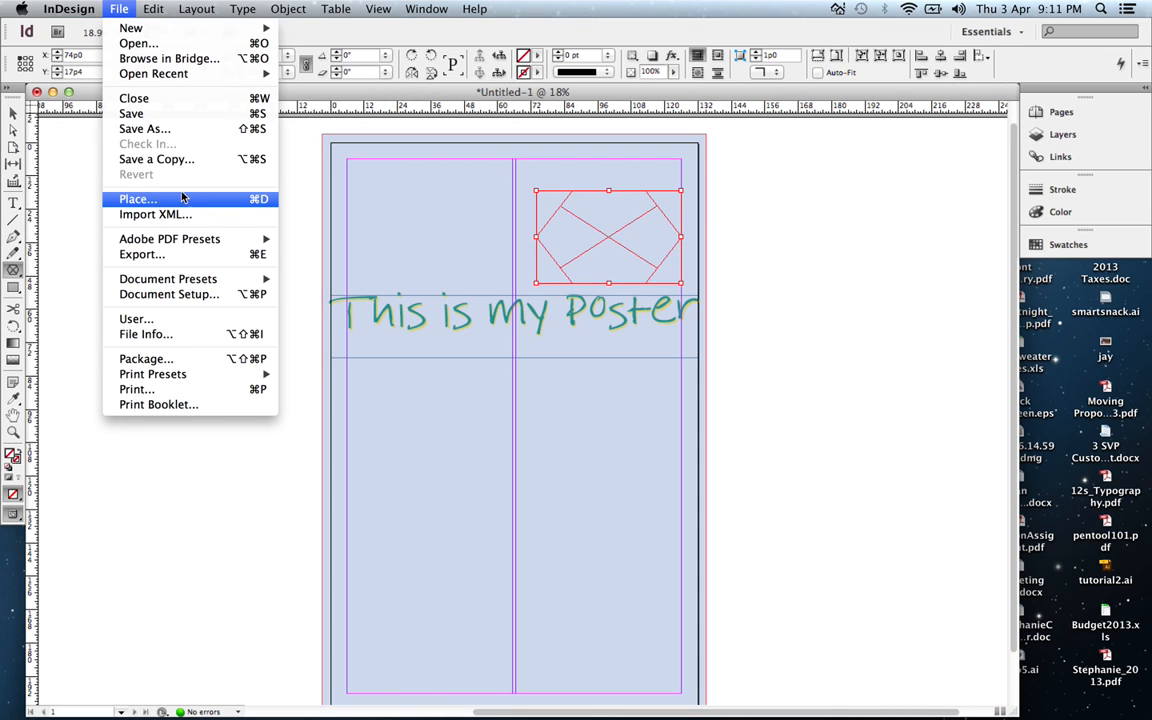
pyautogui.click(259, 200)
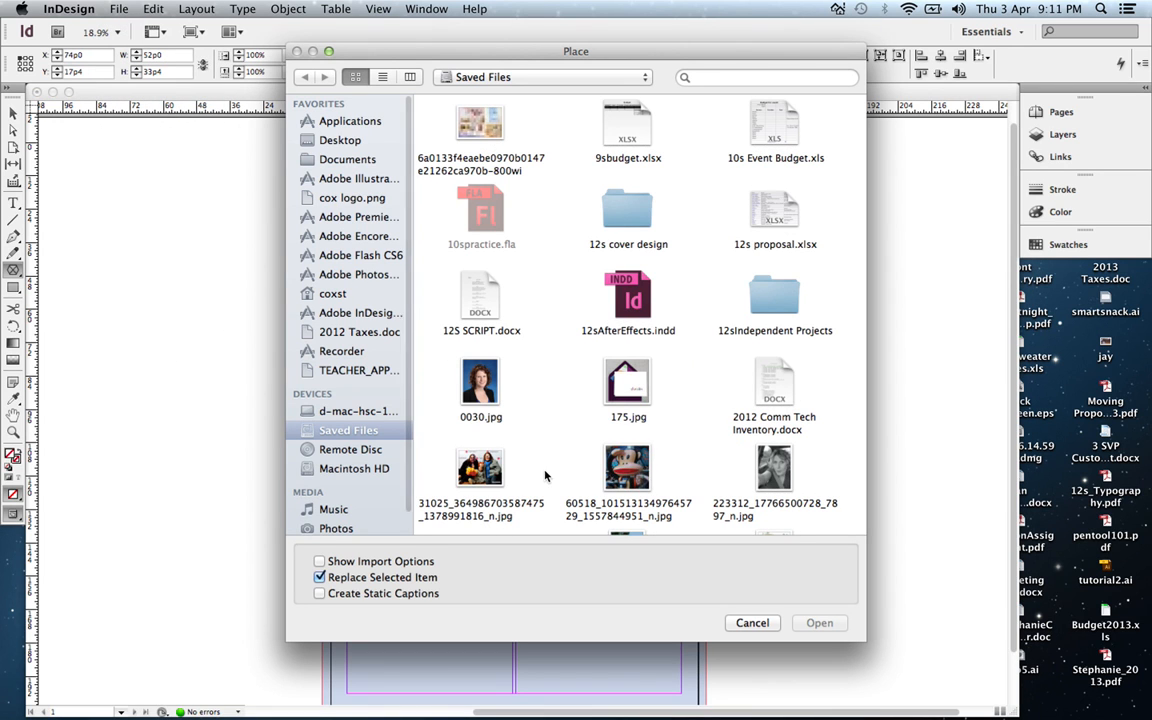
pyautogui.click(643, 383)
pyautogui.click(818, 622)
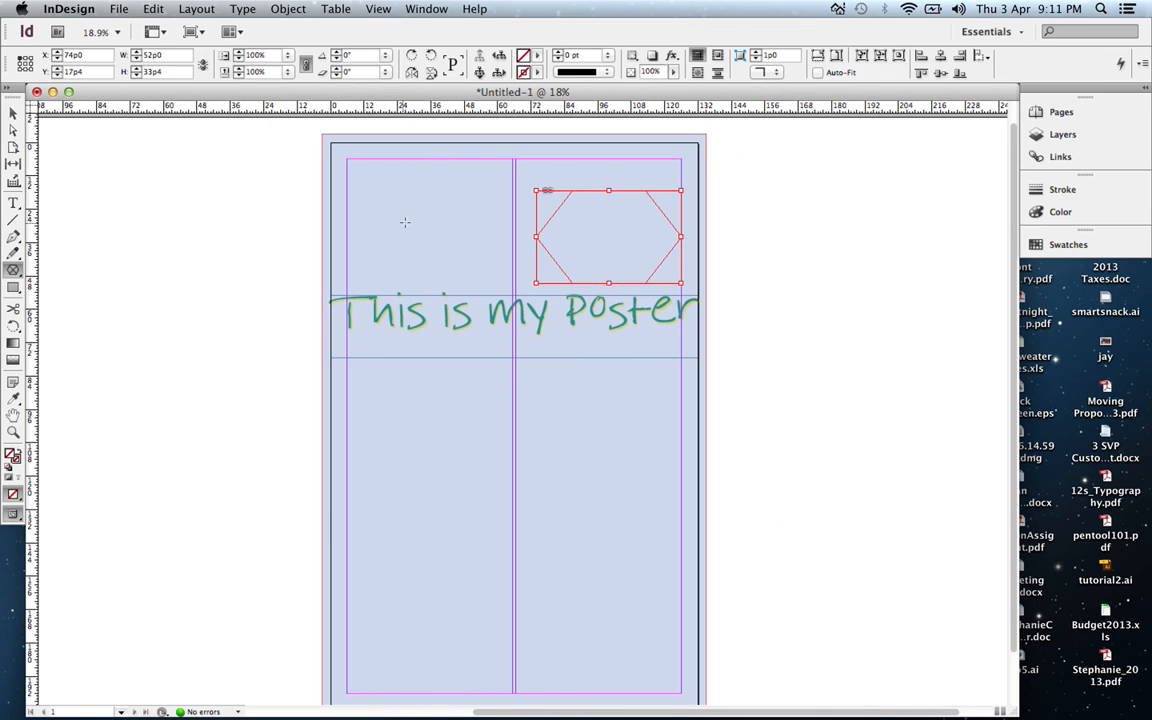
# Step: Move the hexagonal frame slightly upward to about X 74p10.5, Y 13p0 with the Direct Selection tool
pyautogui.click(13, 130)
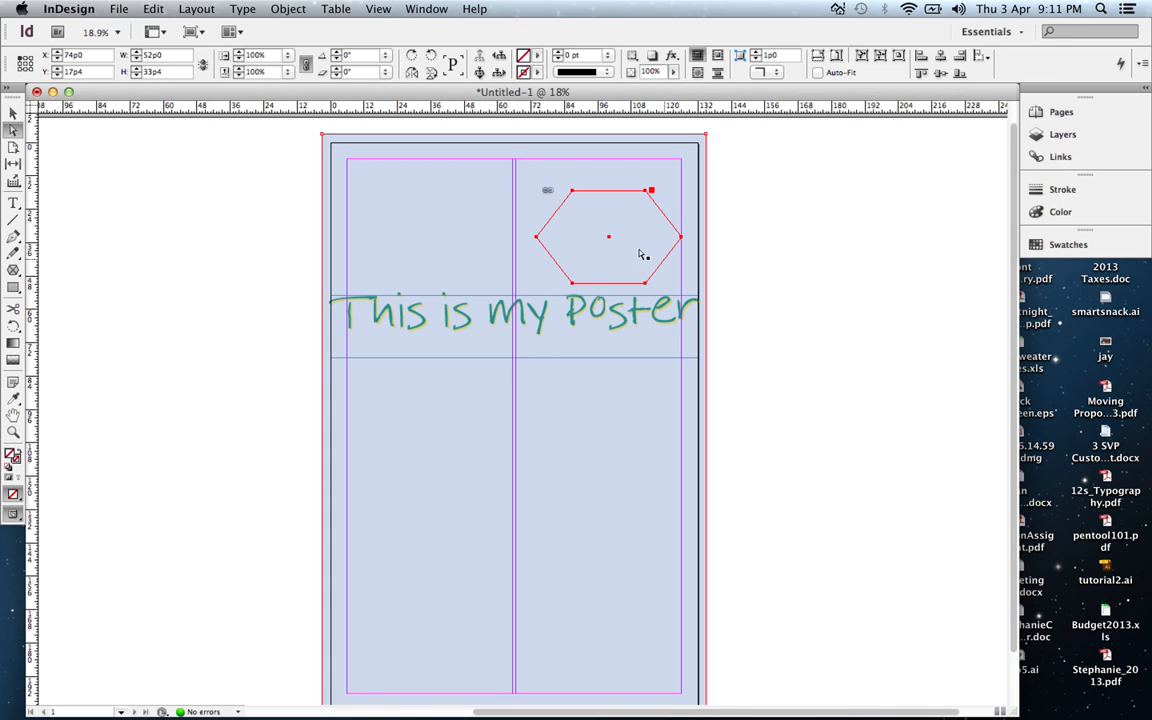
pyautogui.press('super+minus')
pyautogui.press('super+minus')
pyautogui.press('super+minus')
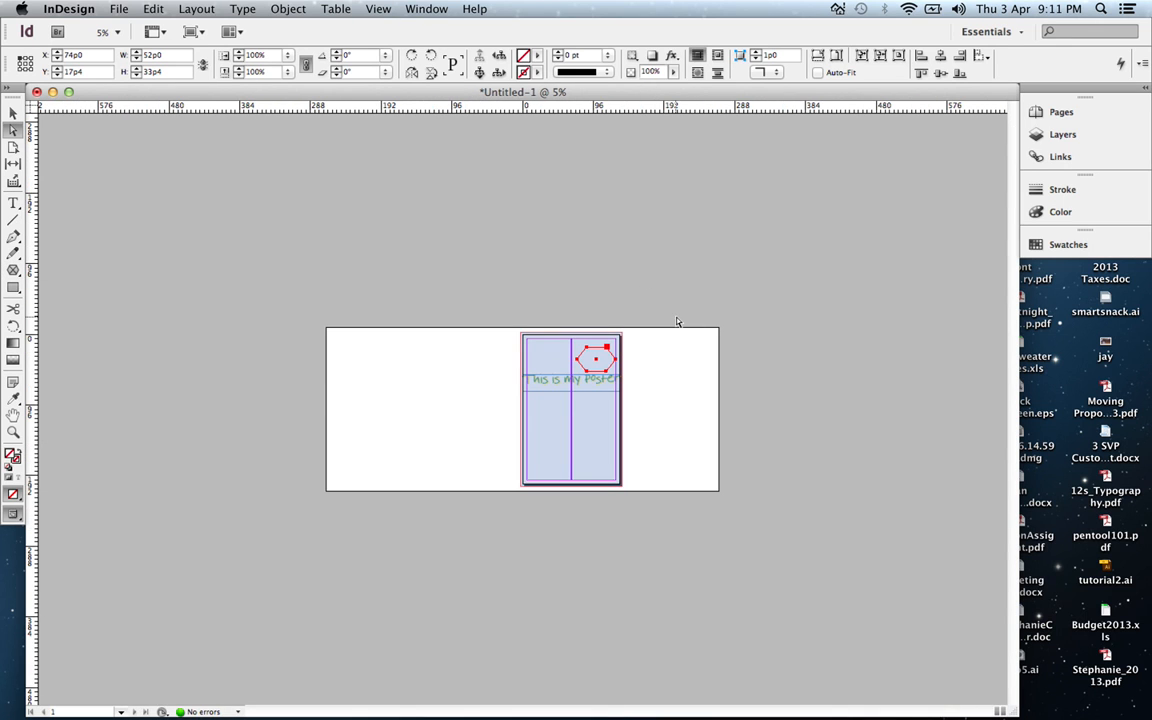
pyautogui.press('super+equal')
pyautogui.press('super+equal')
pyautogui.press('super+equal')
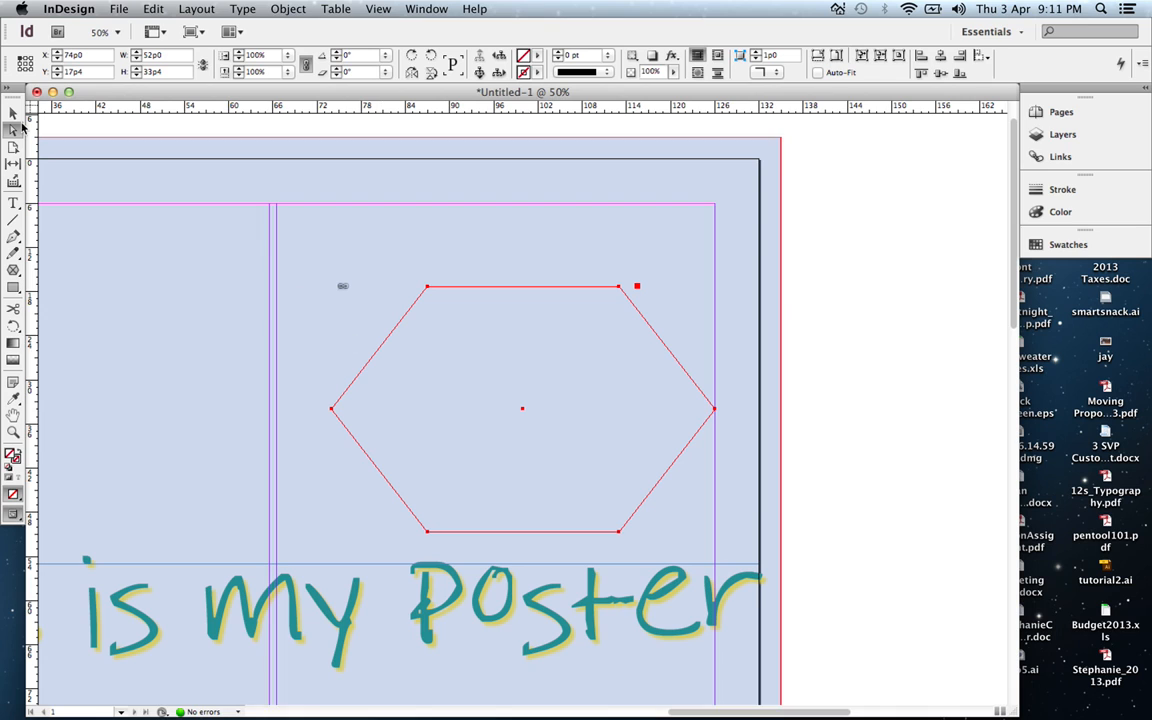
pyautogui.moveTo(610, 337); pyautogui.dragTo(616, 305)
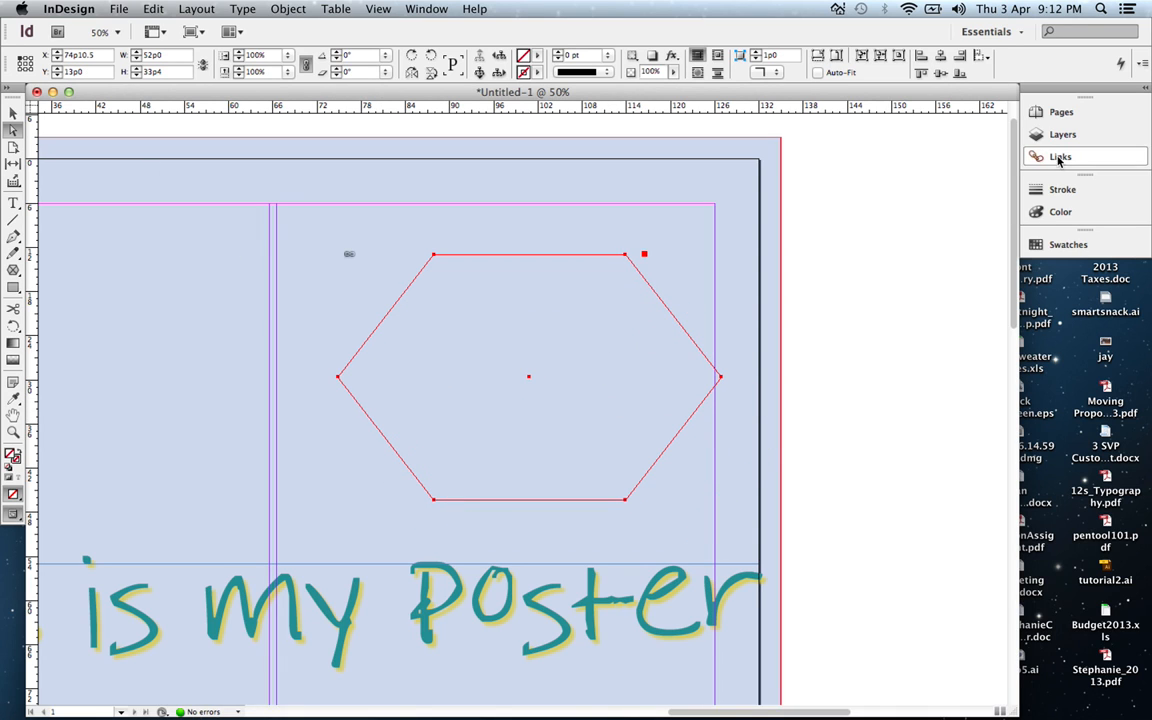
# Step: Open the link information for 175.jpg, then delete the hexagonal frame with its image
pyautogui.click(1059, 158)
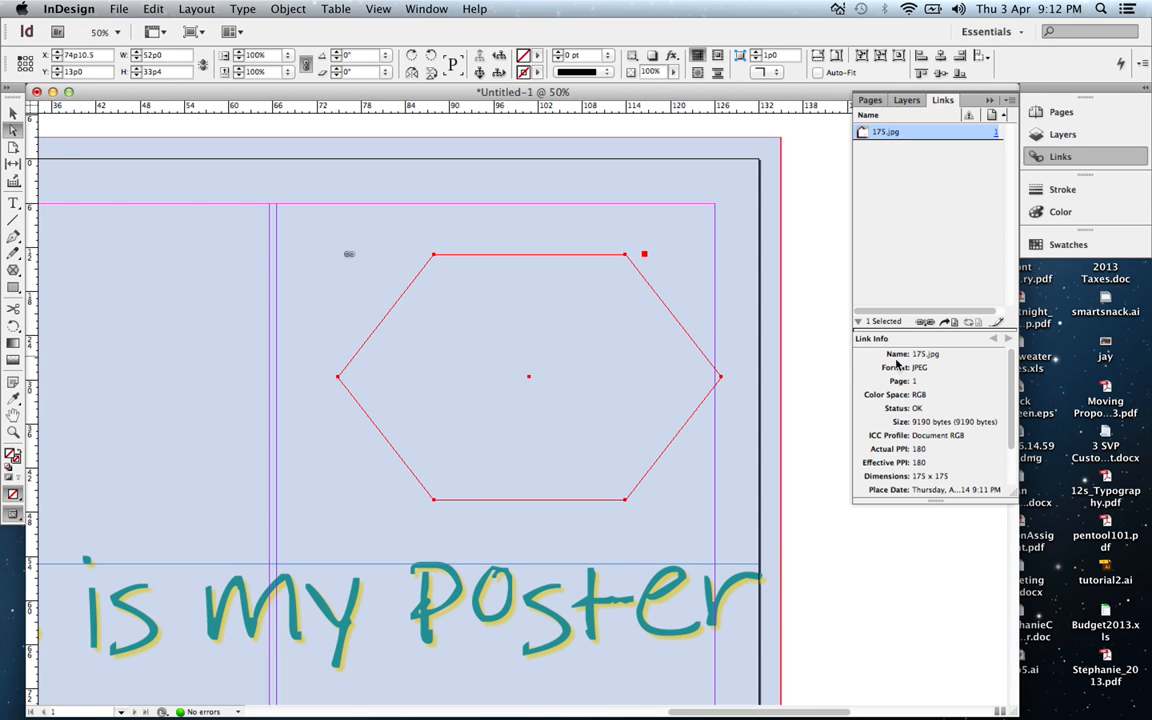
pyautogui.press('Delete')
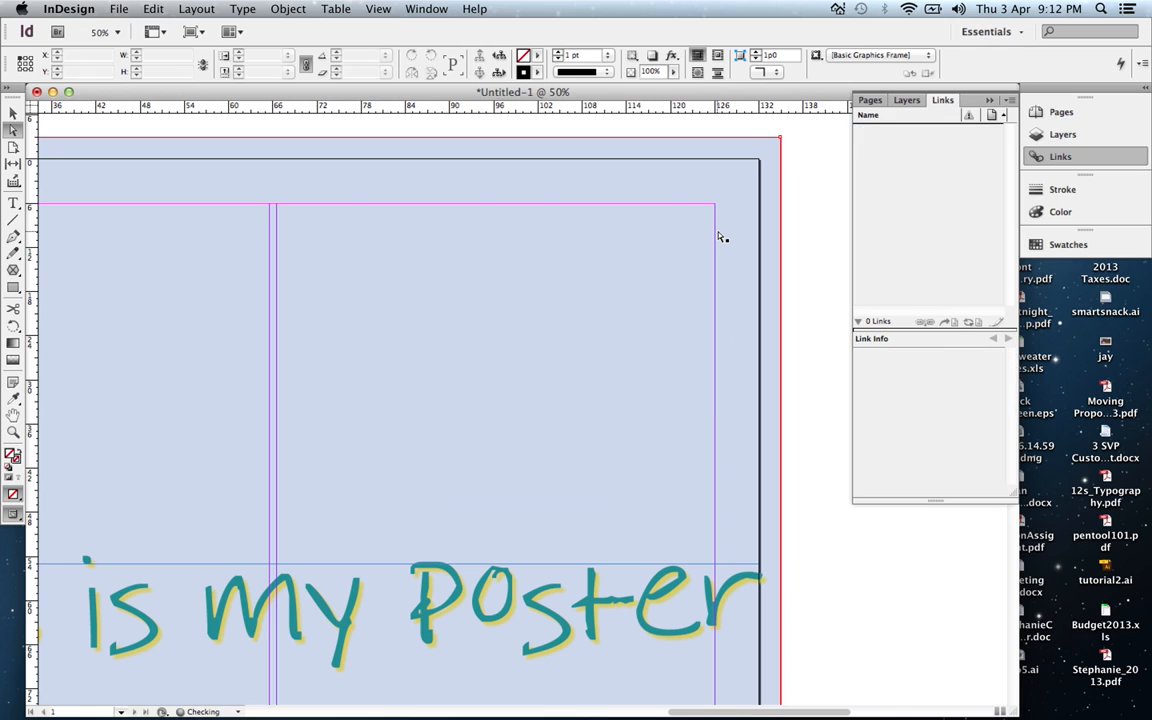
# Step: Draw a hexagonal frame about 55p7.5 by 41p4.5 above the word "Poster" and place the Desktop image 6aa12ae88e8057e1db50372f4cd0033c into it
pyautogui.click(13, 272)
pyautogui.moveTo(376, 210); pyautogui.dragTo(786, 517)
pyautogui.press('super+d')
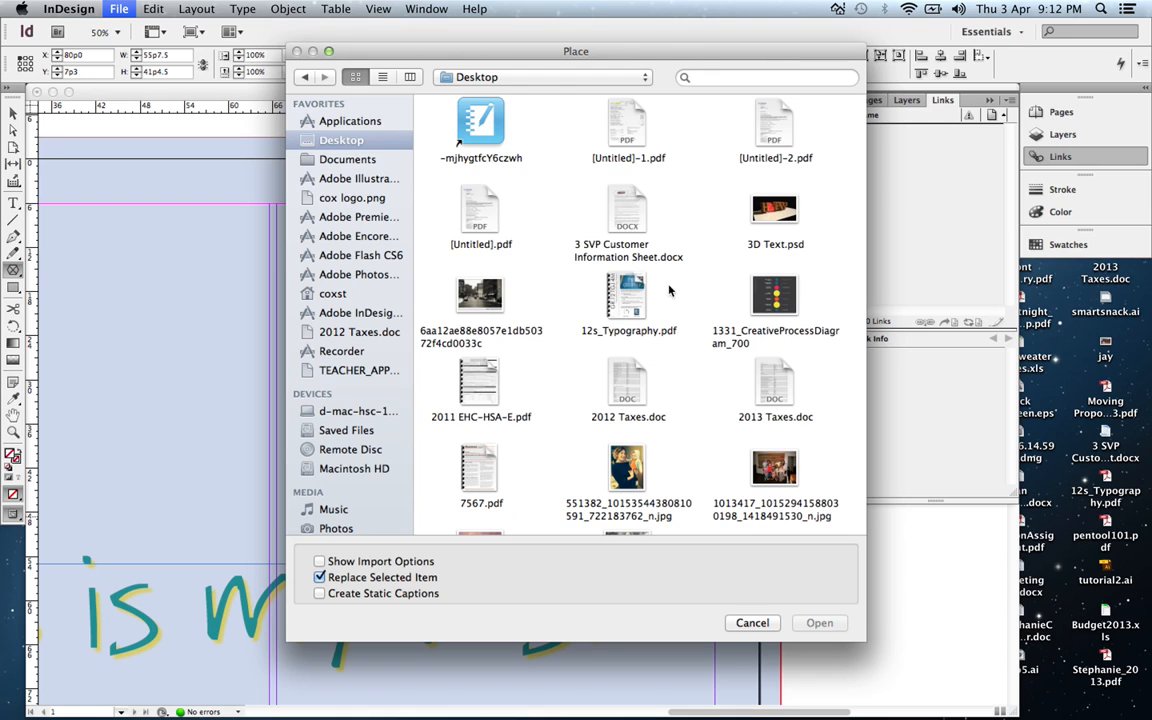
pyautogui.click(482, 296)
pyautogui.click(815, 622)
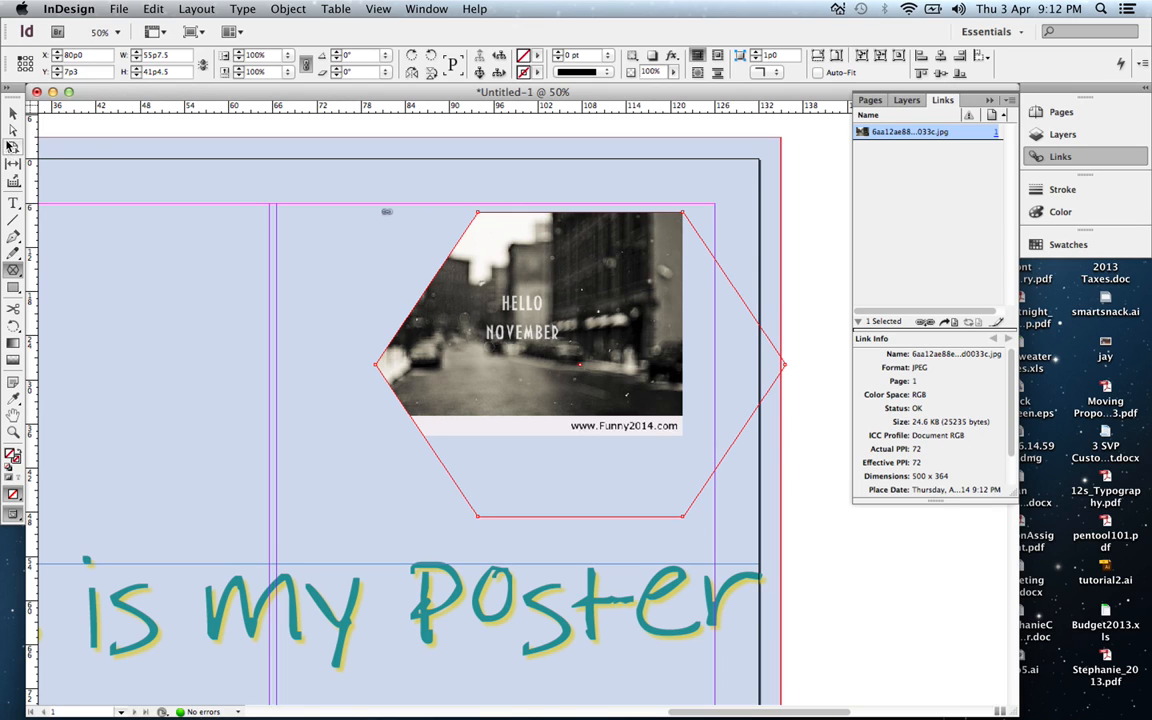
# Step: Enlarge the street image inside the hexagon to about 64p7.5 by 47p4.5 and shift it up and left within the frame
pyautogui.click(13, 130)
pyautogui.click(603, 354)
pyautogui.click(603, 350)
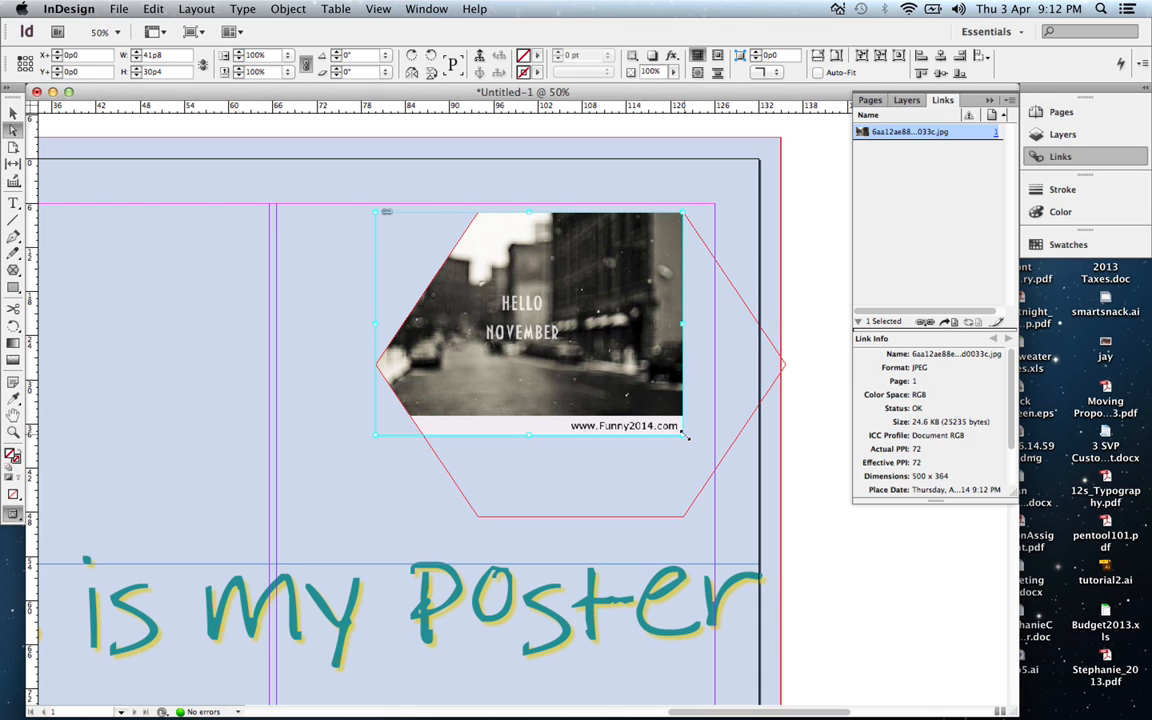
pyautogui.moveTo(685, 436); pyautogui.dragTo(851, 560)
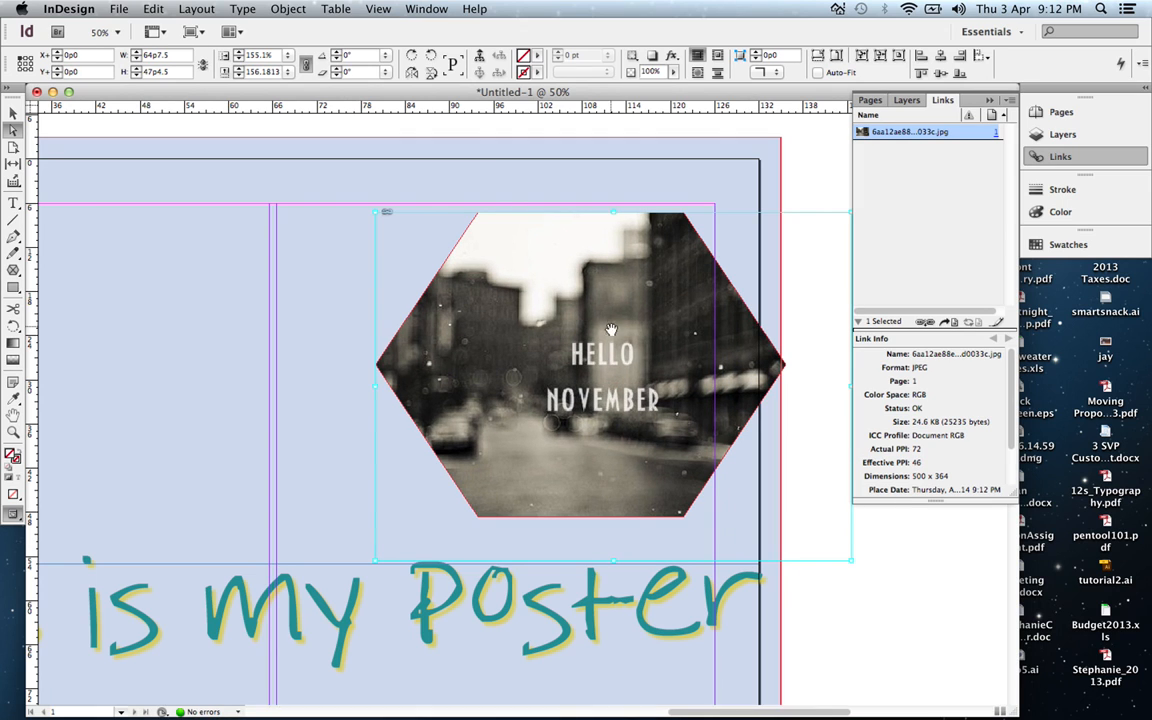
pyautogui.moveTo(575, 299); pyautogui.dragTo(538, 282)
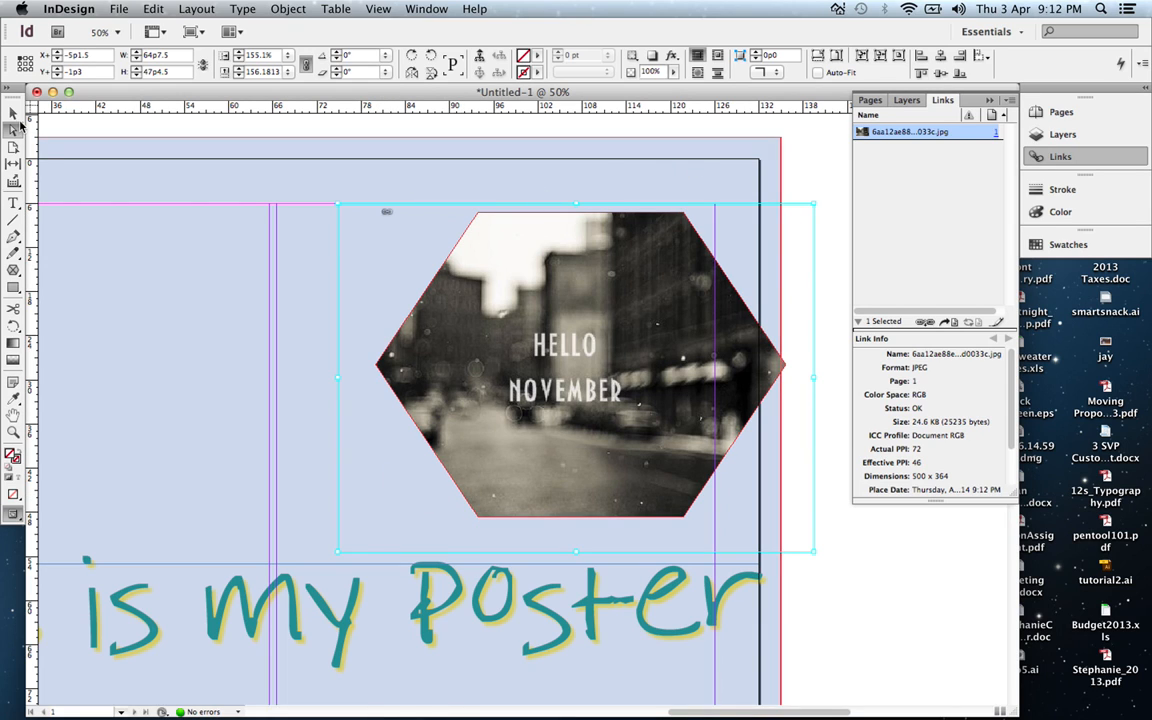
pyautogui.moveTo(452, 430); pyautogui.dragTo(449, 426)
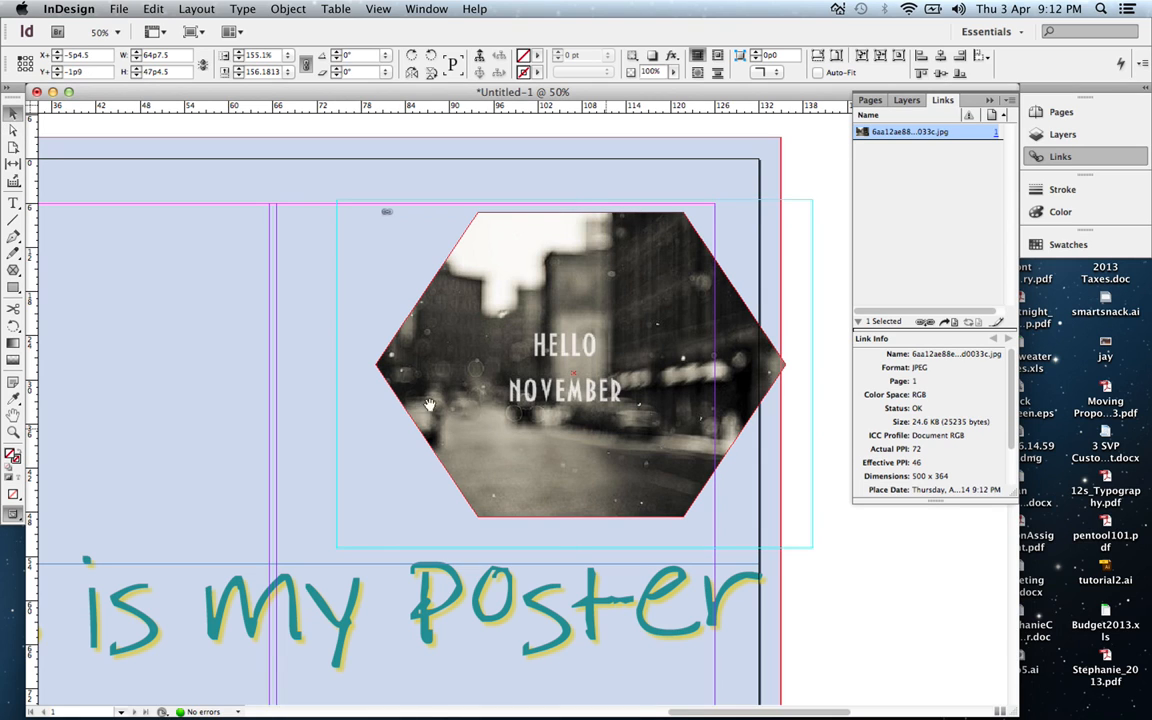
# Step: Extend the hexagonal frame upward to about 42p3 high and reposition its image to an offset of about -4p0, -0p4.5
pyautogui.click(468, 162)
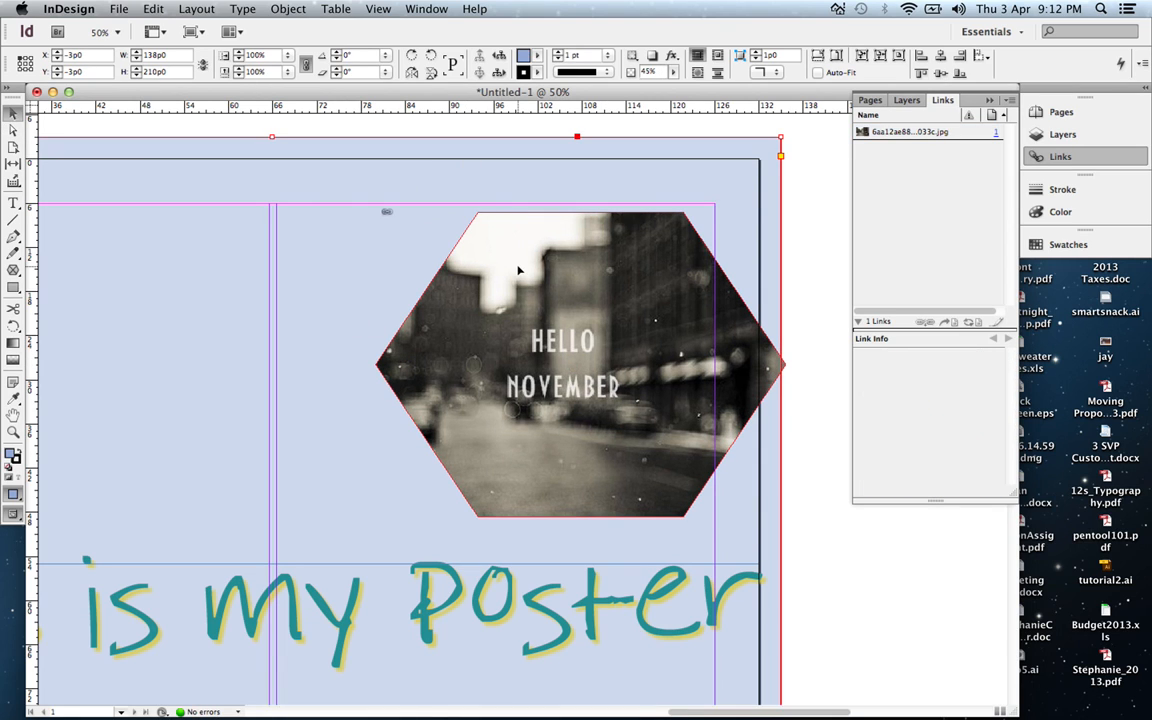
pyautogui.click(650, 218)
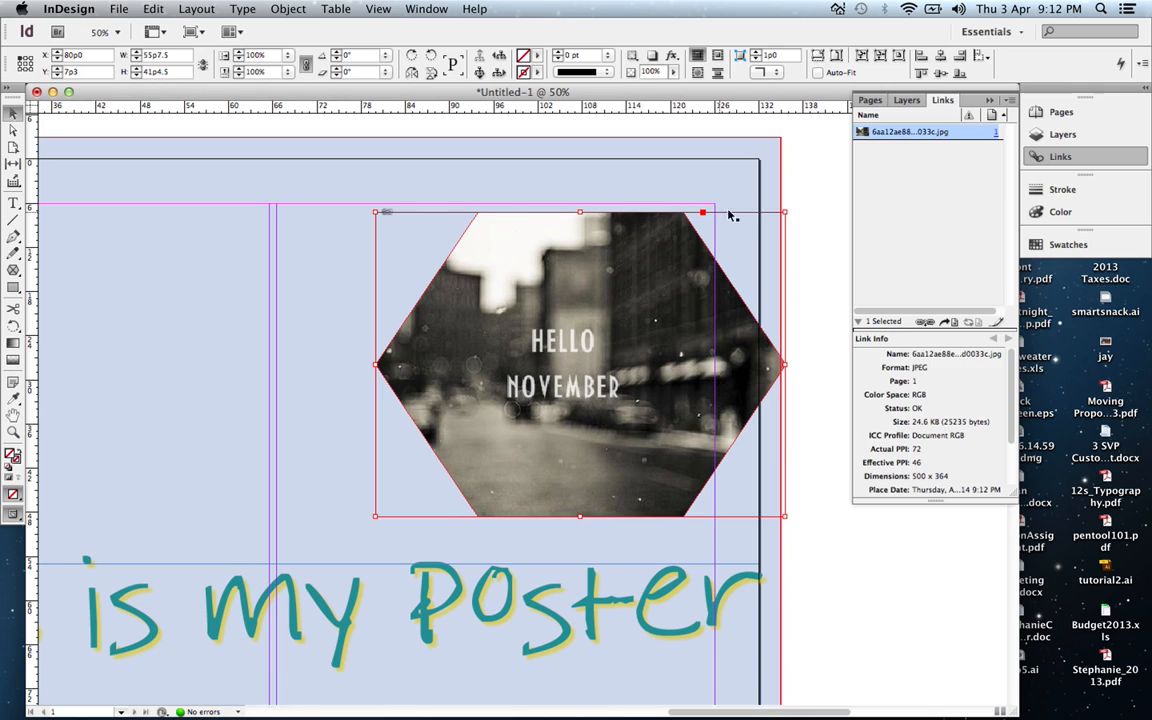
pyautogui.moveTo(580, 212); pyautogui.dragTo(581, 205)
pyautogui.click(13, 130)
pyautogui.click(626, 354)
pyautogui.moveTo(661, 327); pyautogui.dragTo(672, 323)
pyautogui.moveTo(660, 400); pyautogui.dragTo(656, 408)
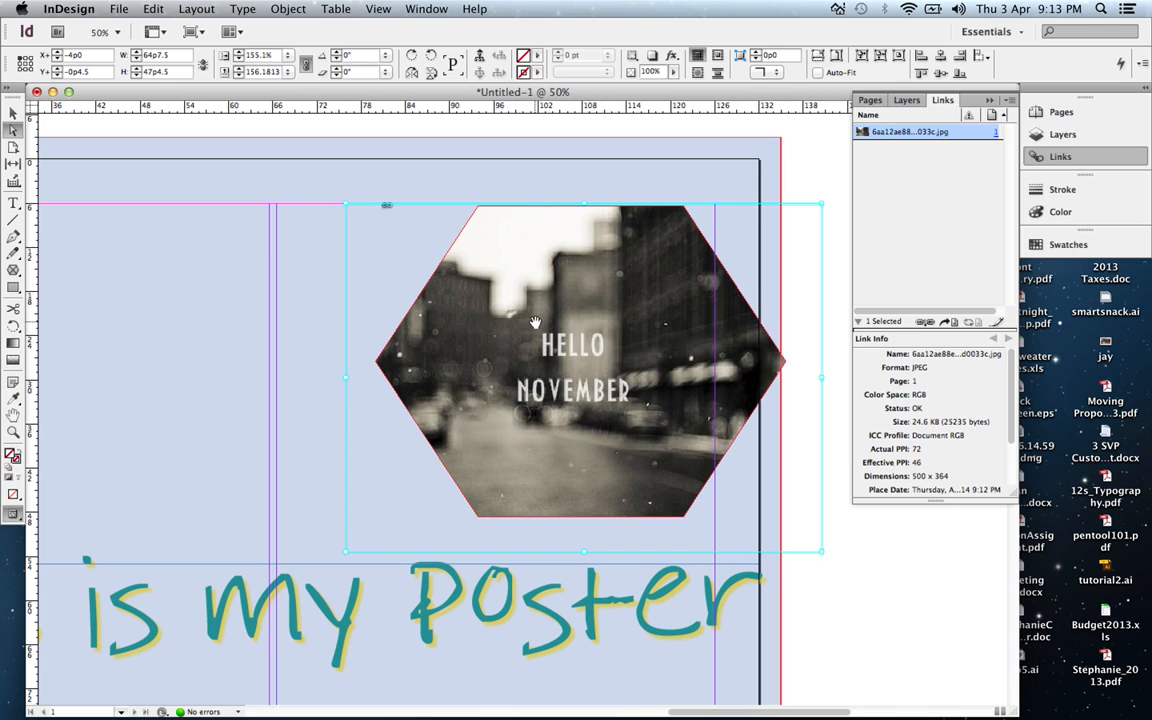
# Step: Scale the hexagonal frame together with its image to about 63p2 by 47p11
pyautogui.click(14, 112)
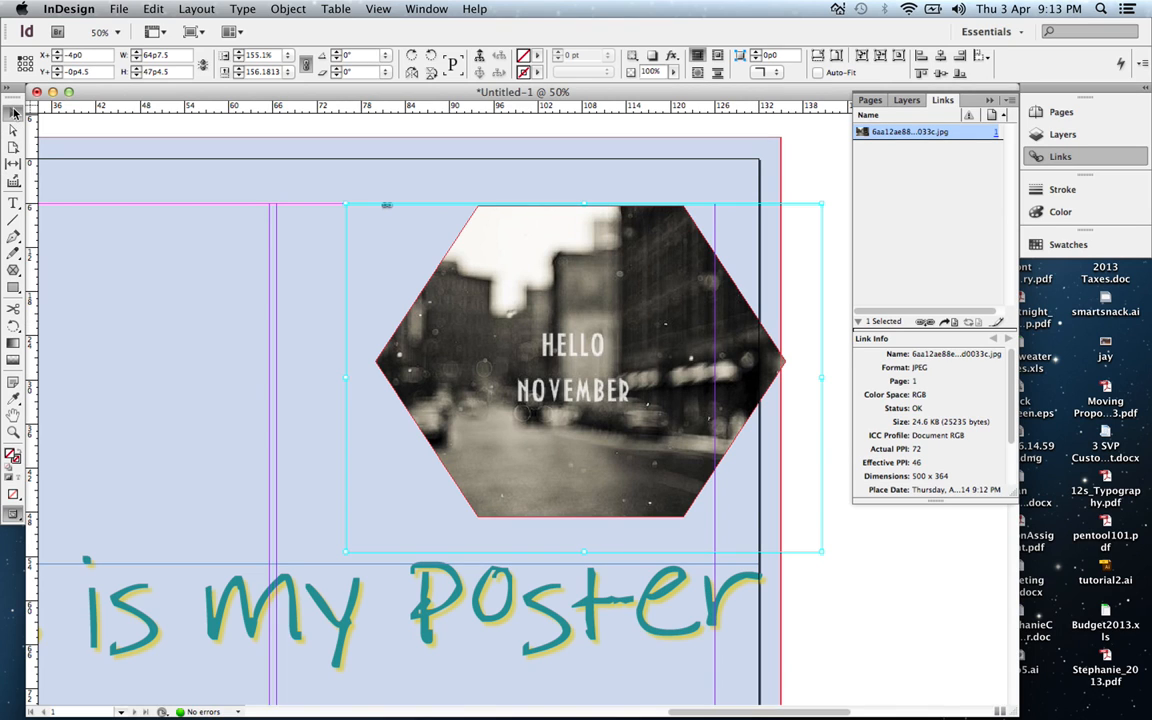
pyautogui.click(657, 287)
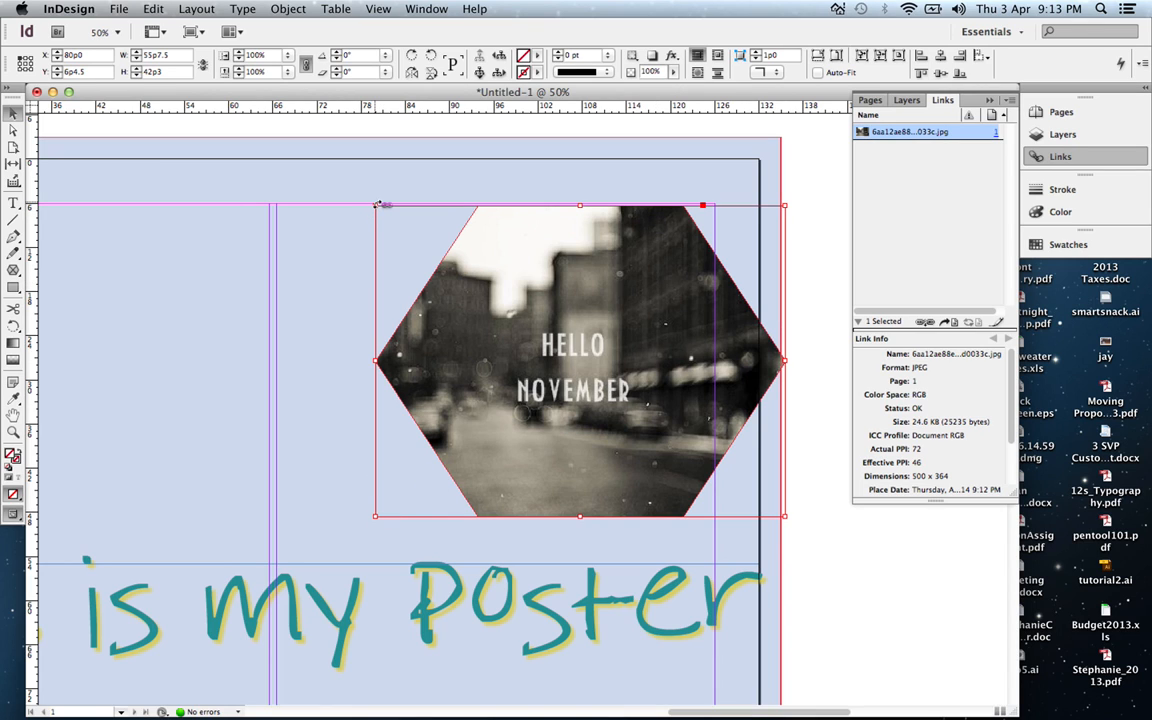
pyautogui.moveTo(374, 202); pyautogui.dragTo(321, 165)
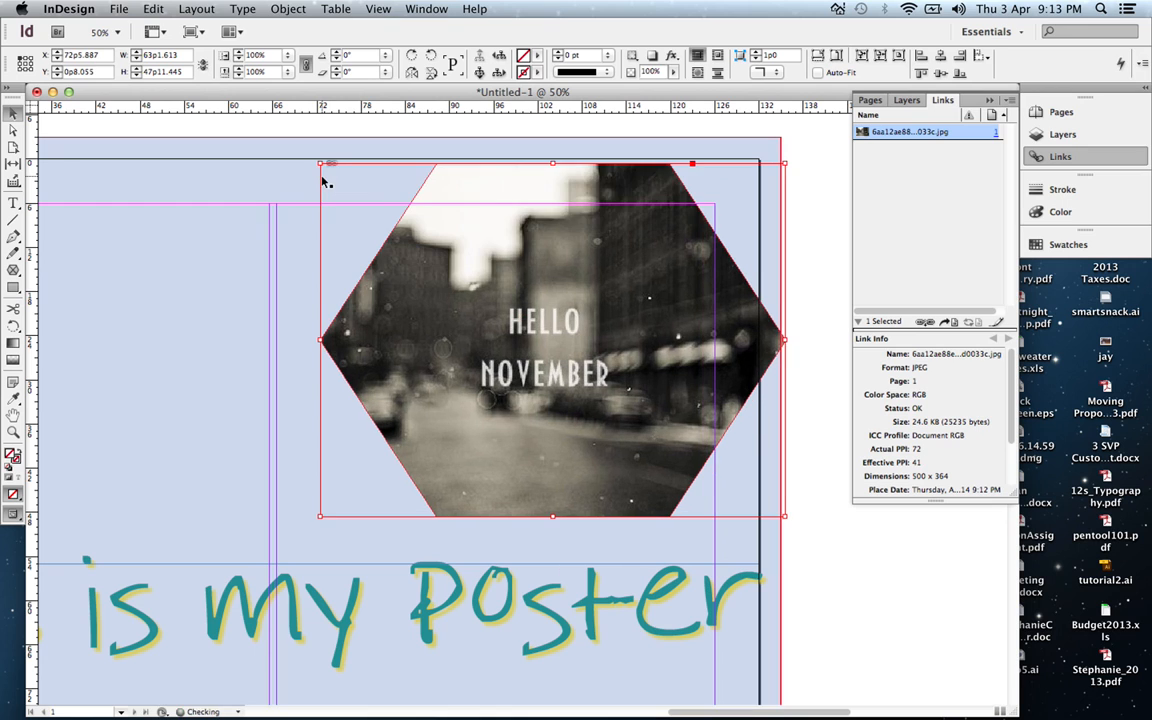
# Step: Move the hexagonal street image into the first column below the title and deselect it
pyautogui.moveTo(629, 224); pyautogui.dragTo(590, 238)
pyautogui.press('super+minus')
pyautogui.press('super+minus')
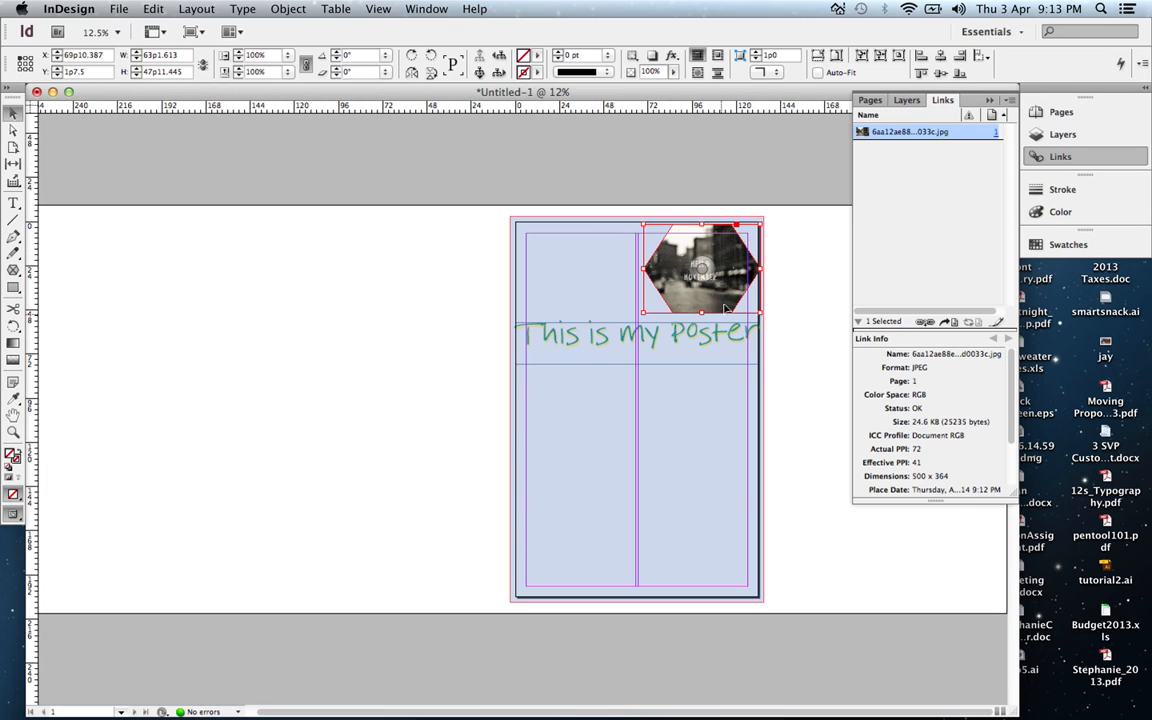
pyautogui.moveTo(752, 277); pyautogui.dragTo(631, 434)
pyautogui.click(806, 460)
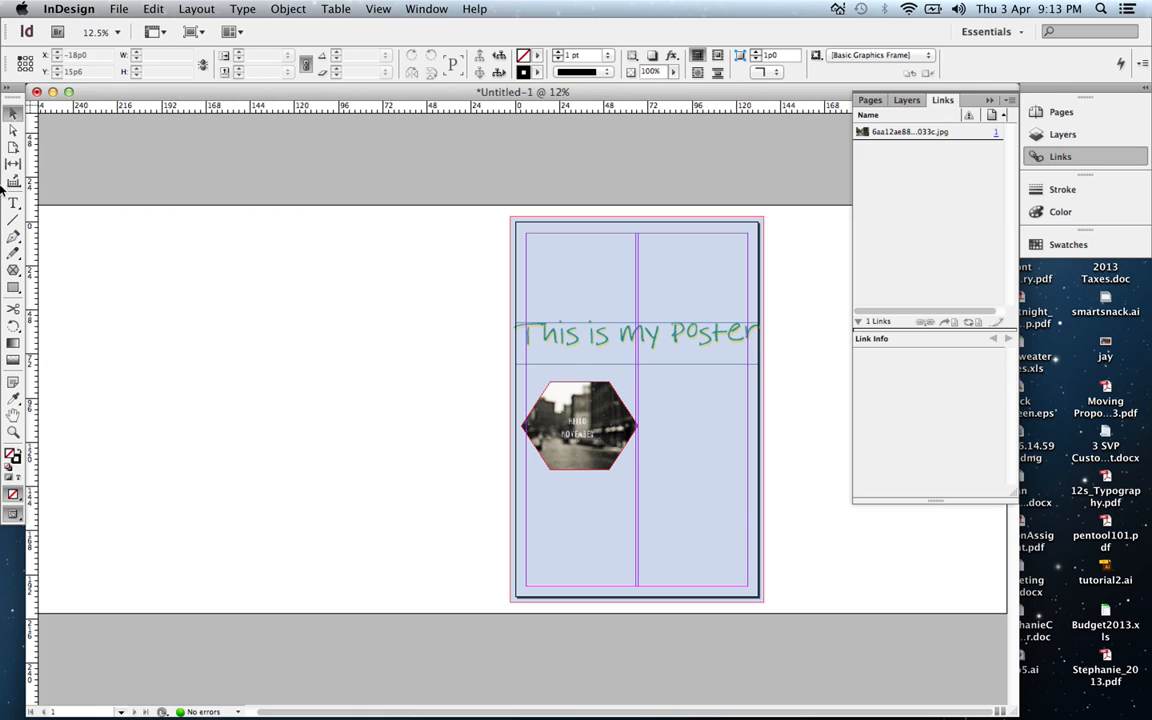
# Step: Draw a closed, irregular 11-point shape about 63p1 by 131p5 in the second column below the title using the Pen tool
pyautogui.click(13, 270)
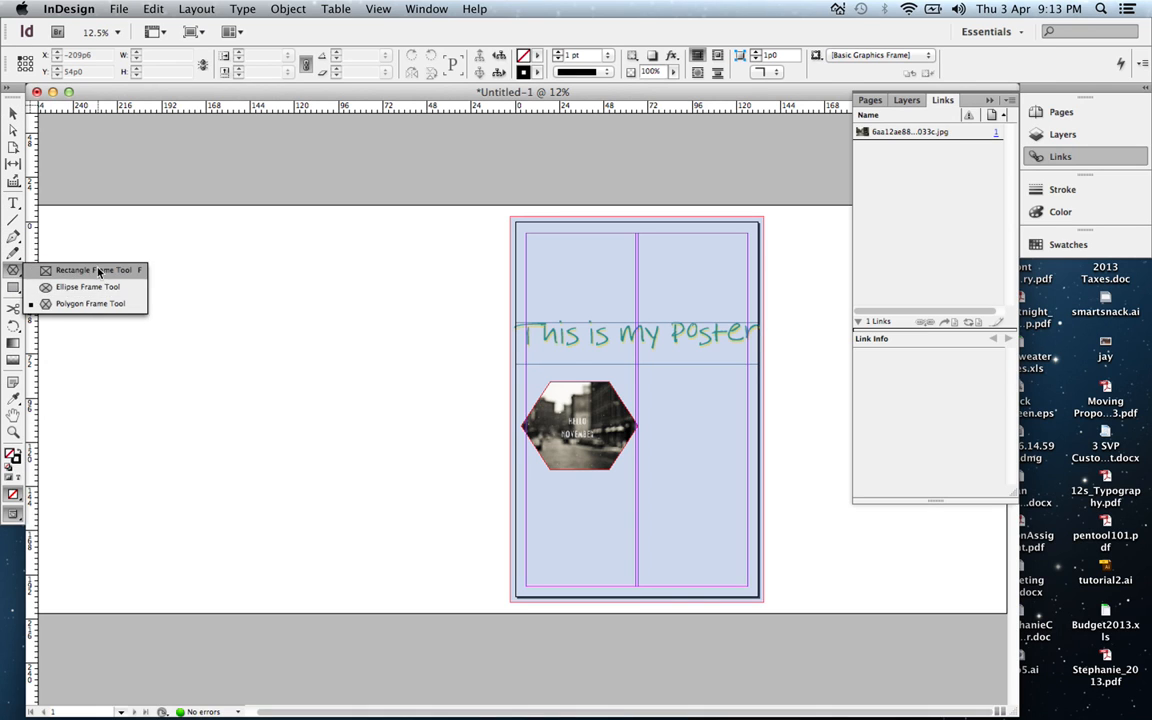
pyautogui.click(13, 236)
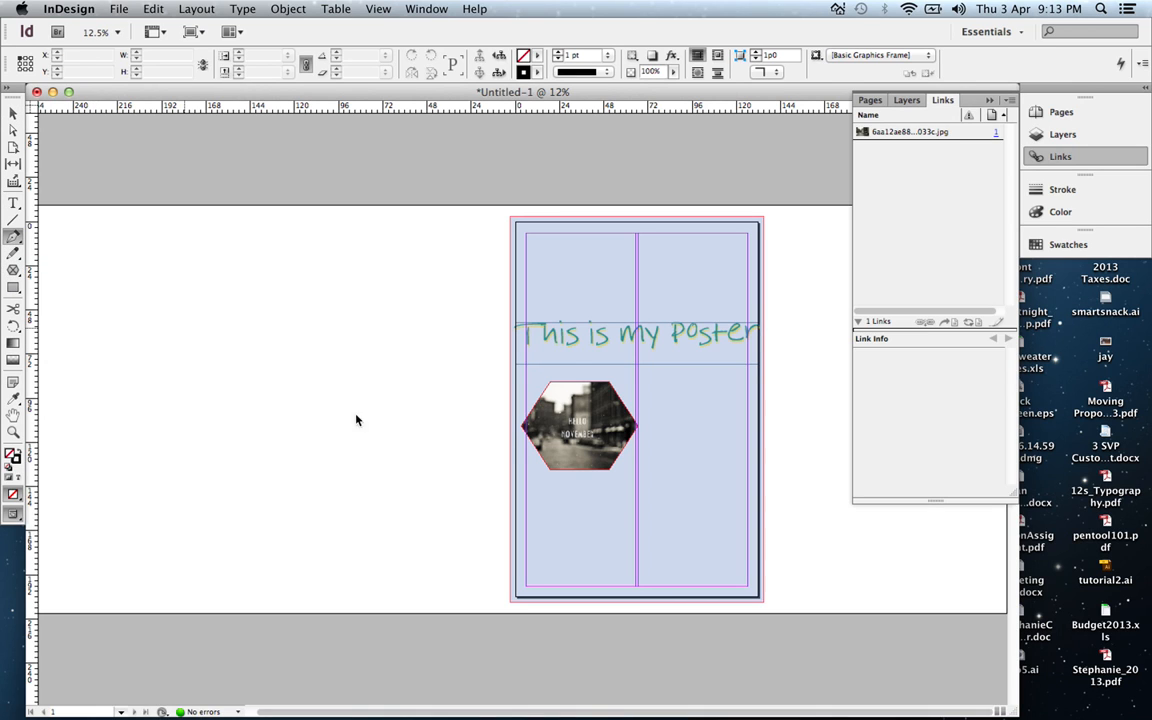
pyautogui.click(637, 585)
pyautogui.click(656, 515)
pyautogui.click(647, 450)
pyautogui.click(658, 413)
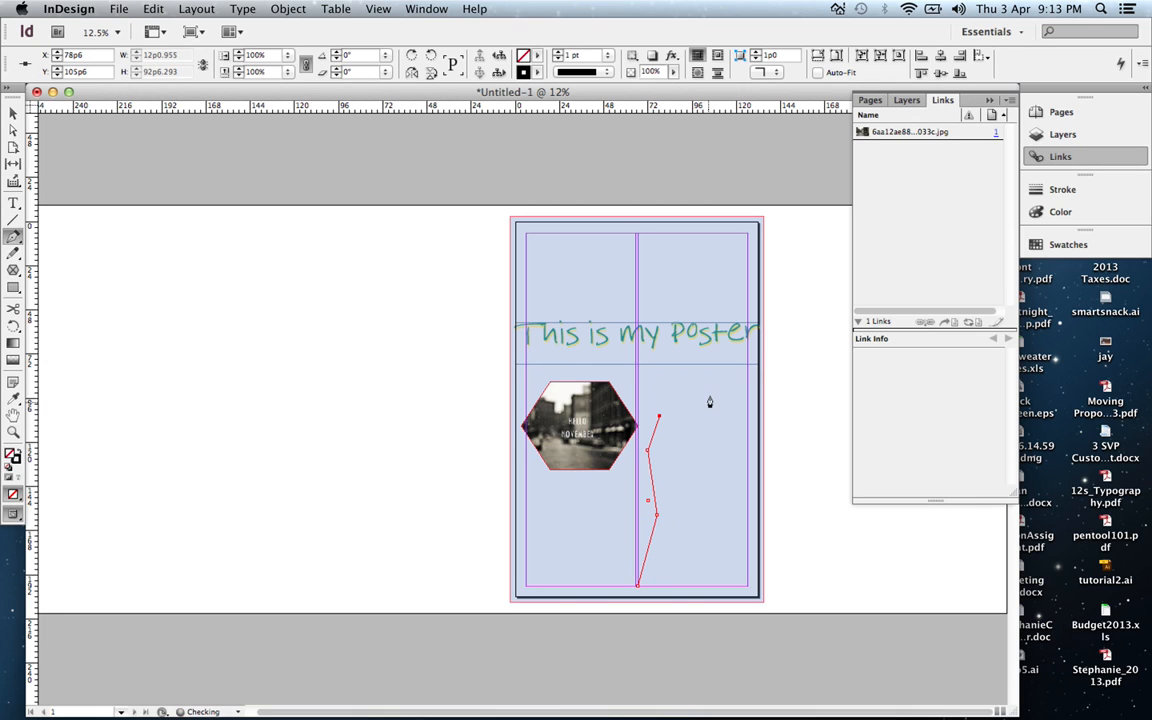
pyautogui.click(656, 372)
pyautogui.click(754, 363)
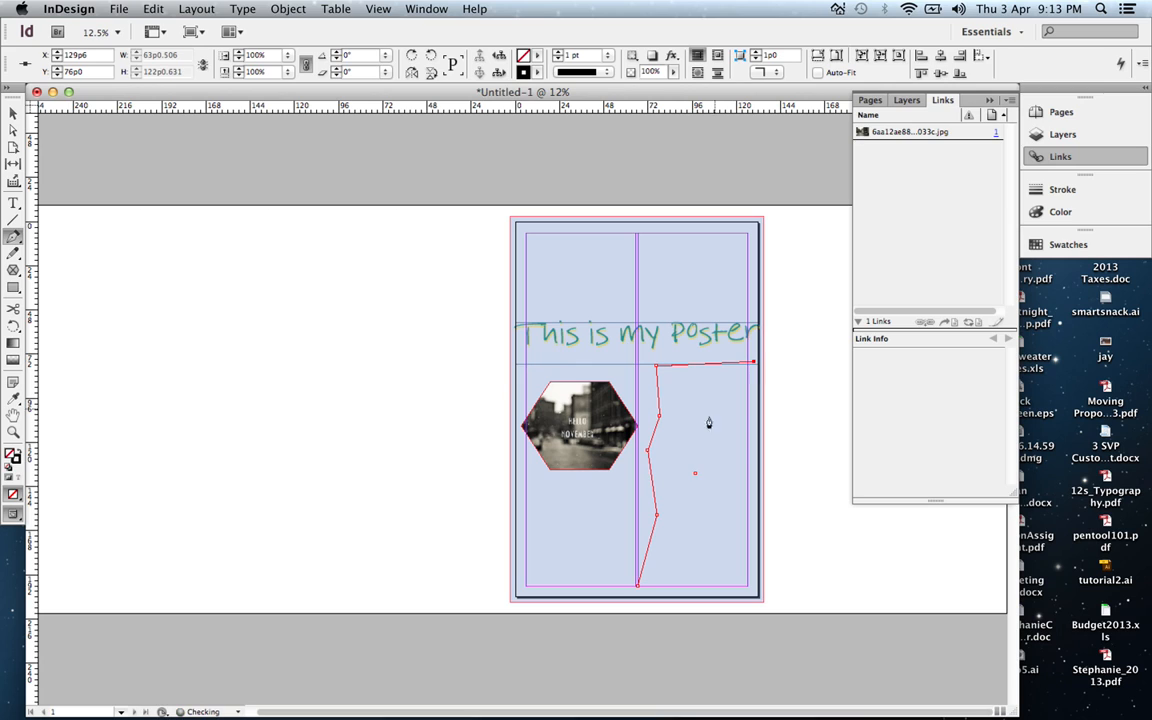
pyautogui.click(747, 431)
pyautogui.click(710, 487)
pyautogui.click(743, 556)
pyautogui.click(705, 601)
pyautogui.click(681, 556)
pyautogui.click(637, 586)
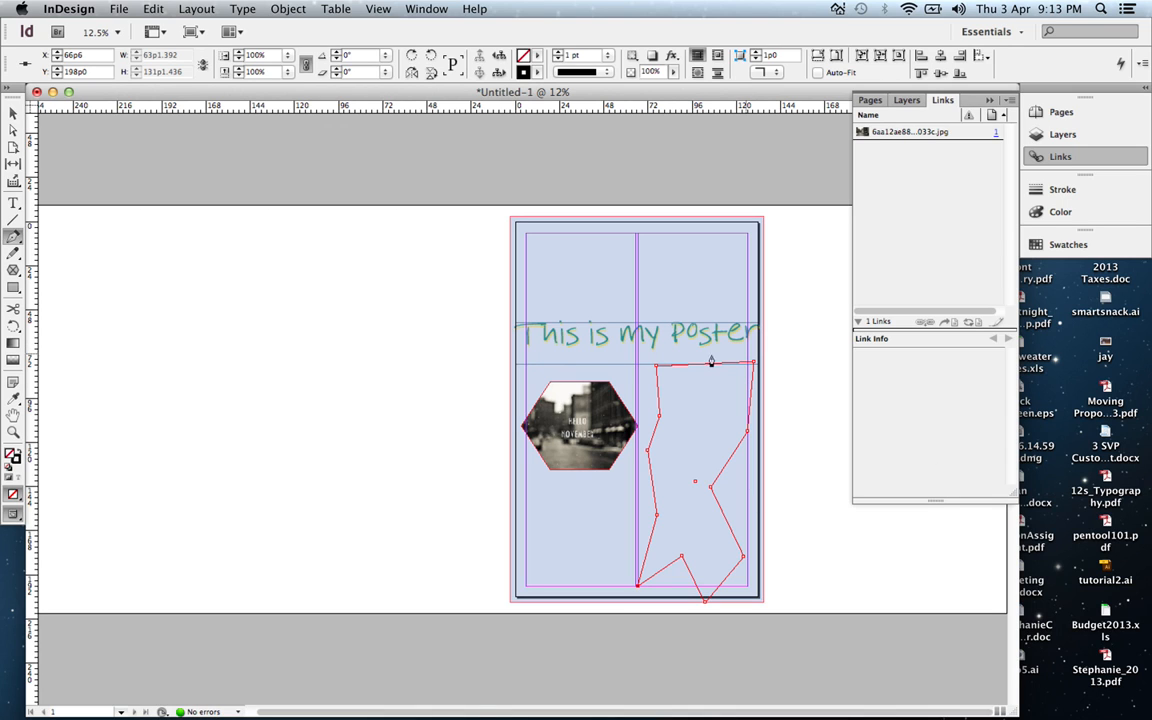
# Step: Place the Desktop image 1331_CreativeProcessDiagram_700 into the irregular pen-drawn shape
pyautogui.keyDown('super'); pyautogui.click(723, 407); pyautogui.keyUp('super')
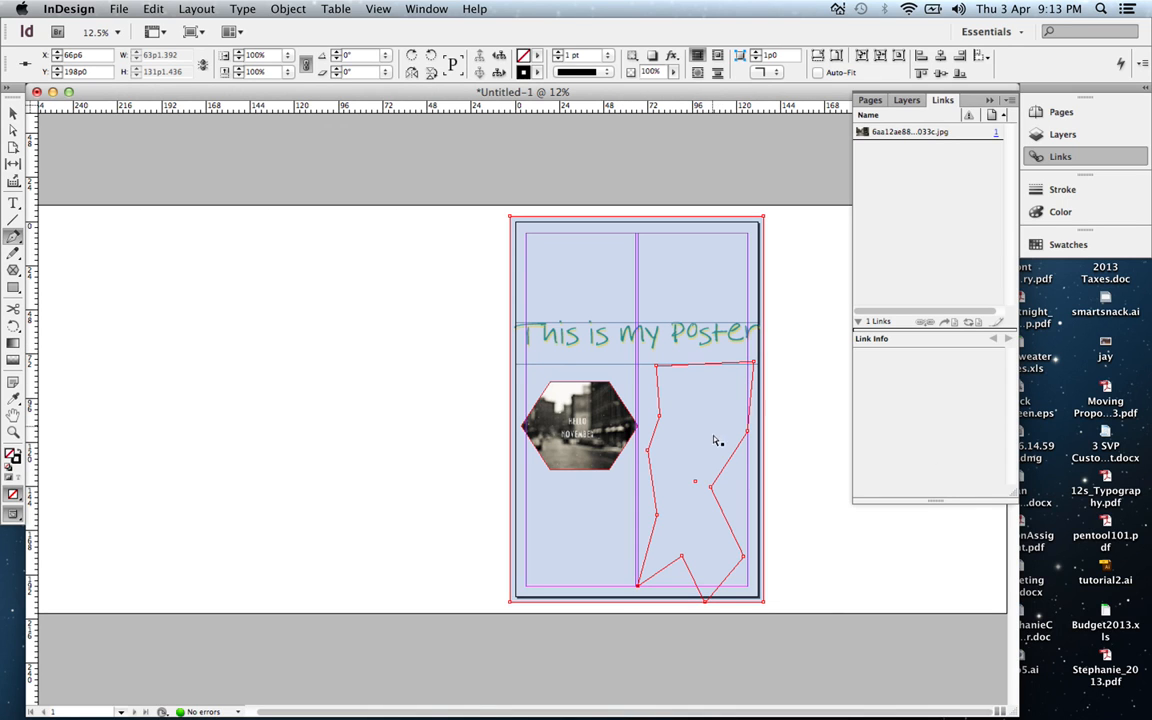
pyautogui.press('super+d')
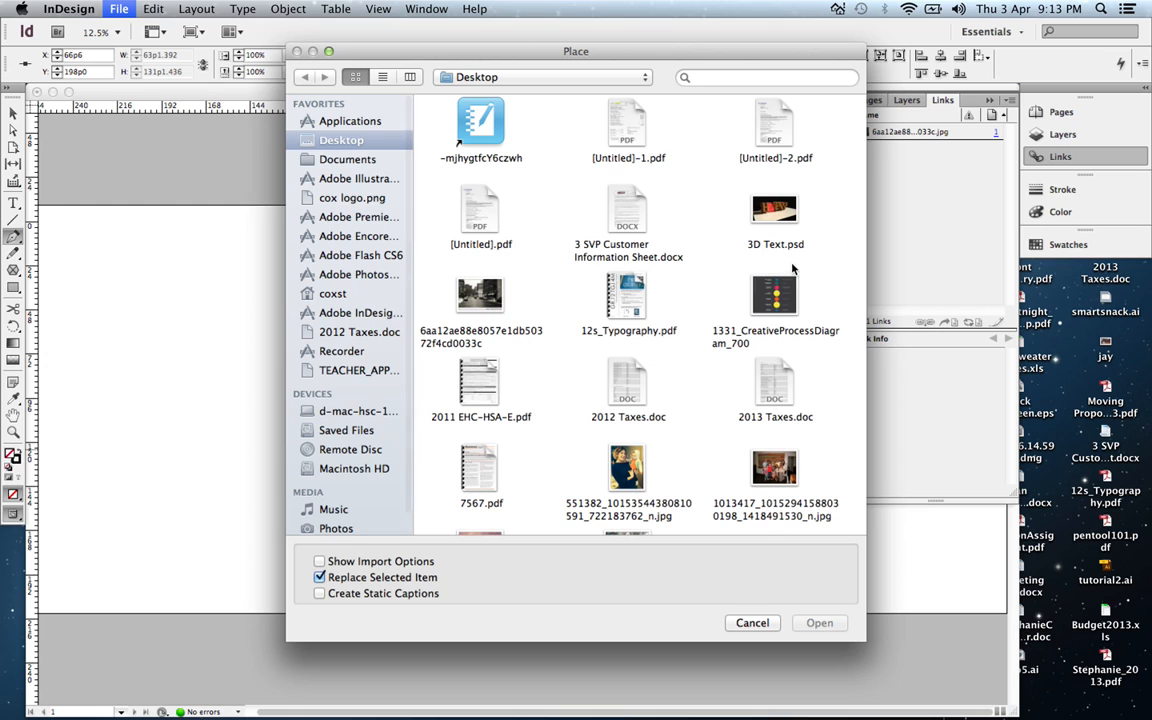
pyautogui.click(484, 297)
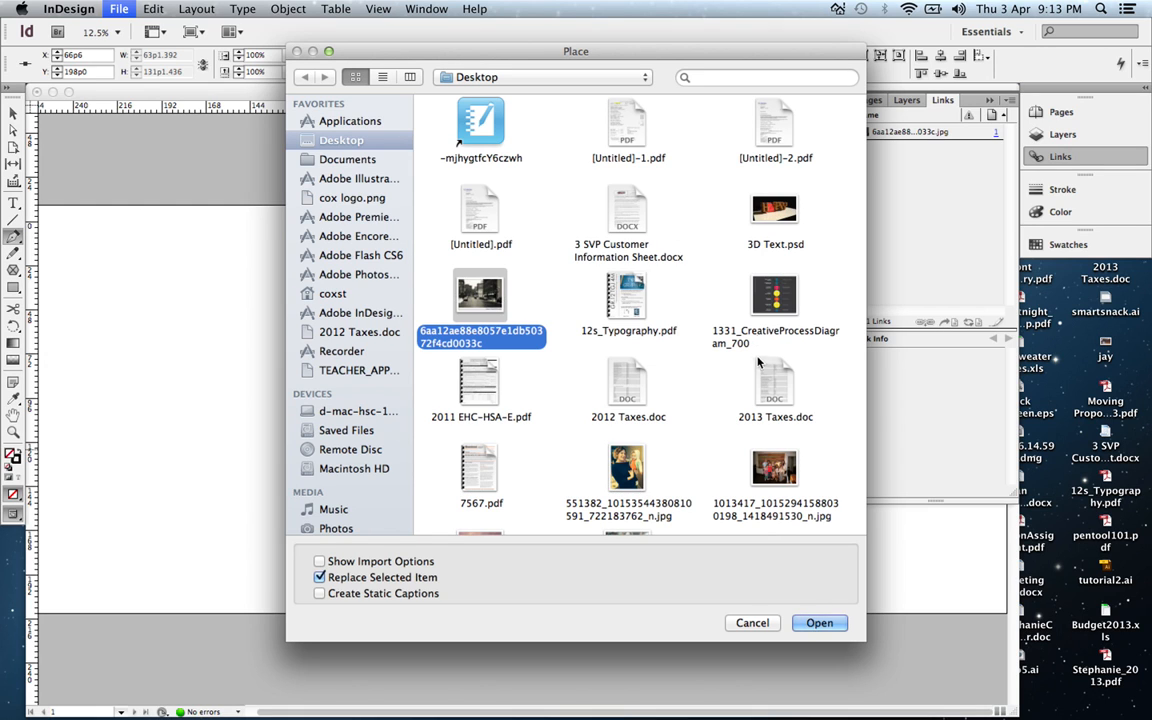
pyautogui.click(778, 305)
pyautogui.click(834, 623)
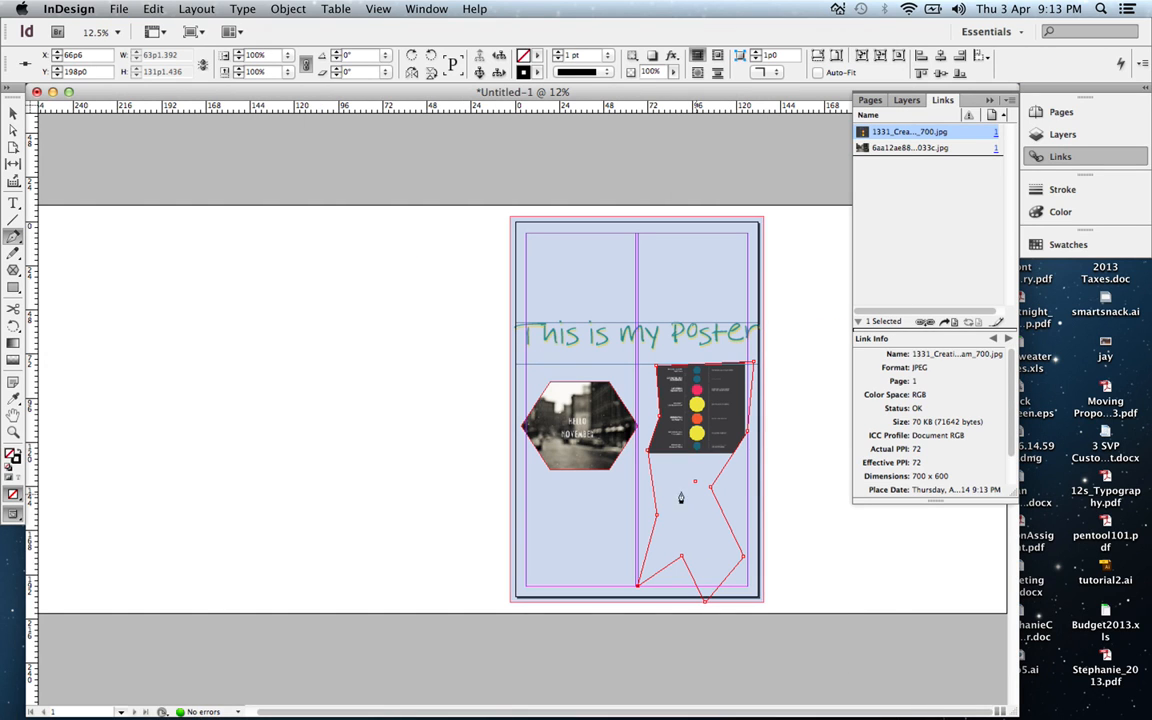
# Step: Enlarge the process diagram image inside the irregular pen-drawn frame to about 116p6 by 134p0, extending past the second column's edge
pyautogui.click(13, 113)
pyautogui.click(700, 410)
pyautogui.click(748, 459)
pyautogui.moveTo(743, 458); pyautogui.dragTo(852, 608)
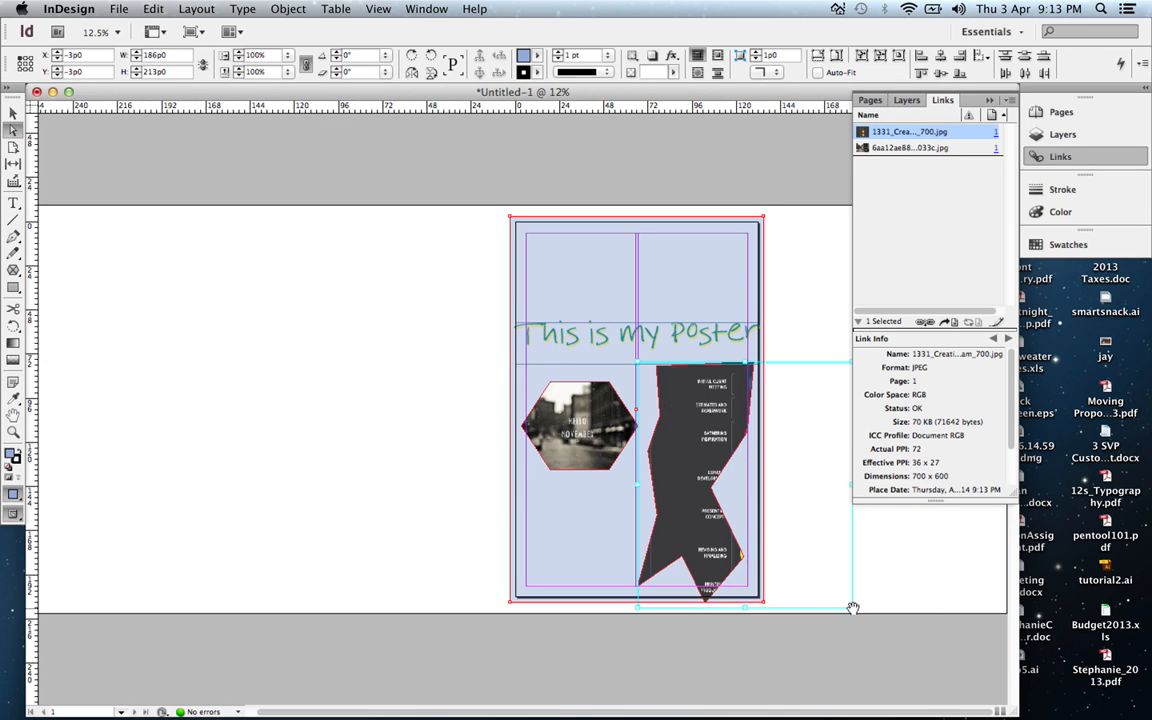
pyautogui.press('Delete')
pyautogui.click(744, 478)
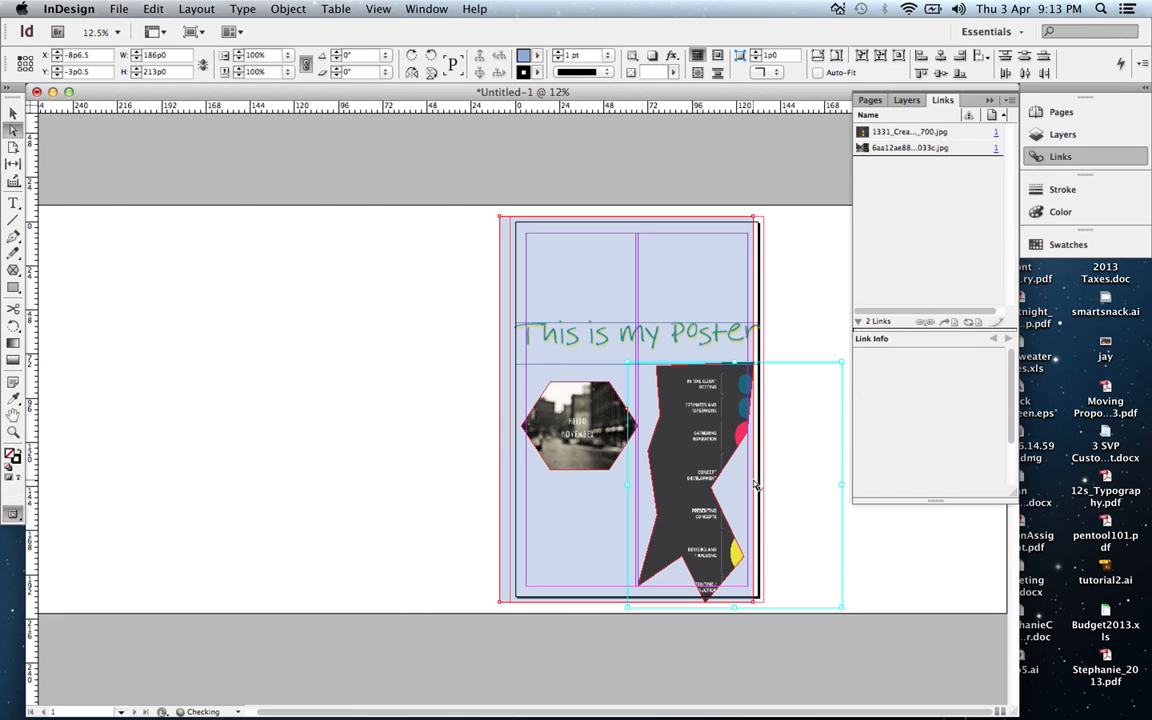
pyautogui.click(879, 535)
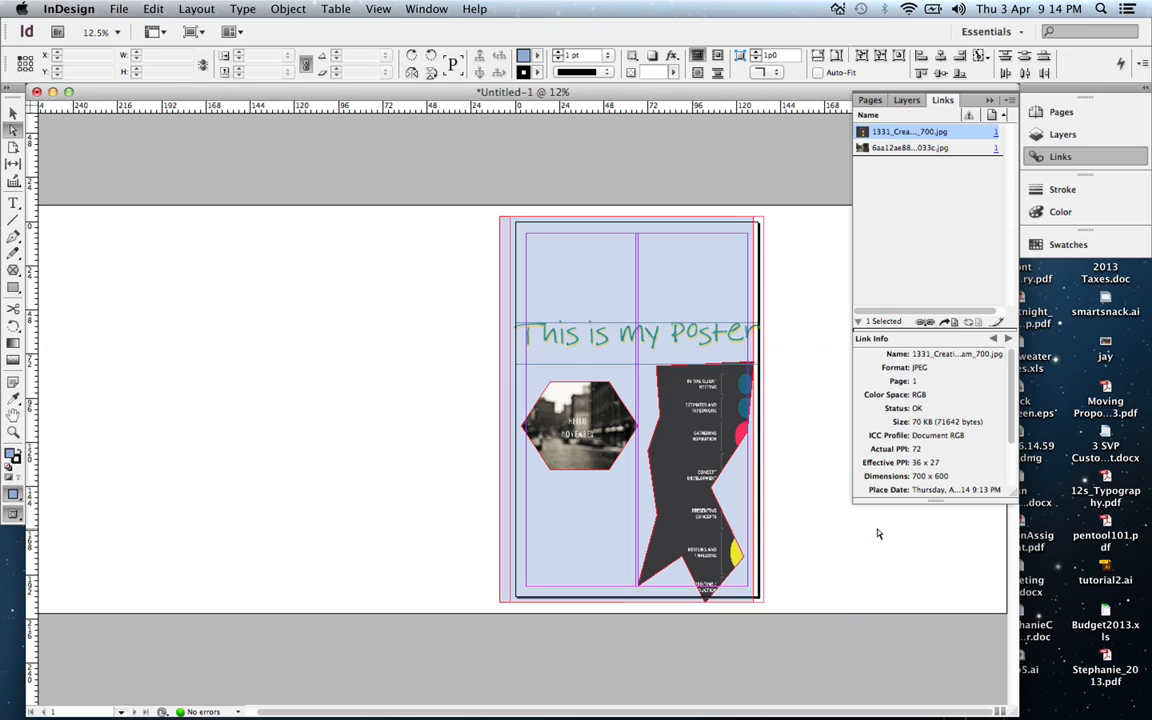
pyautogui.click(677, 516)
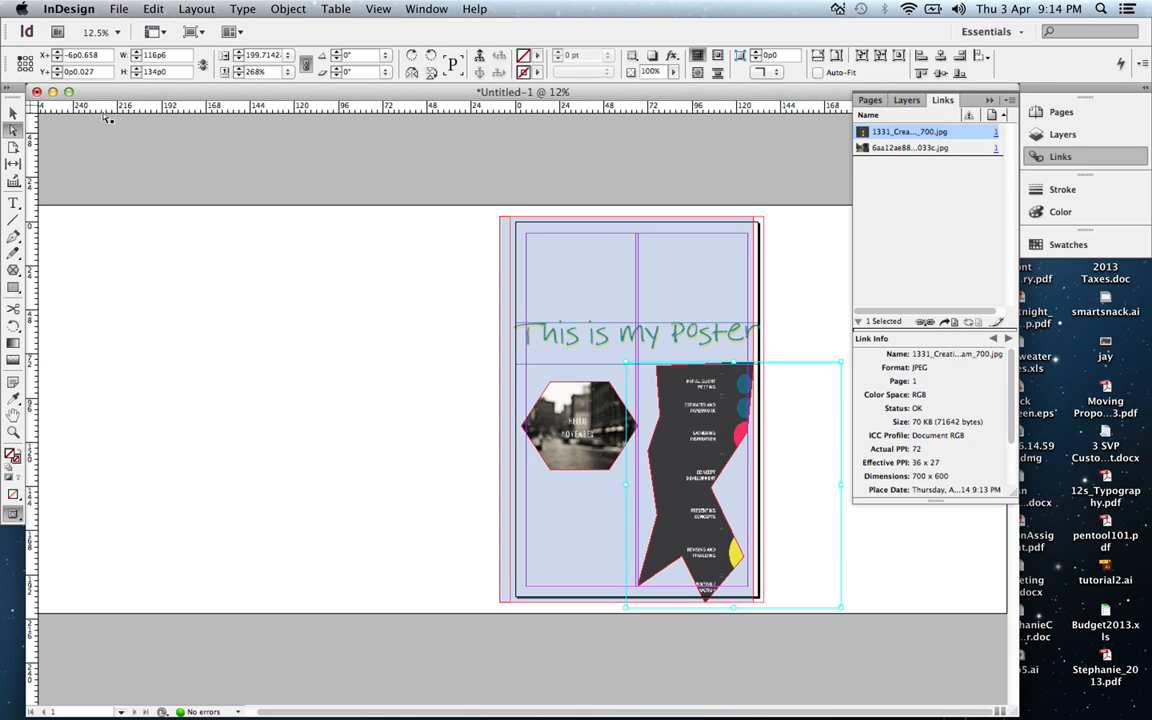
# Step: Add a Basic Feather effect to the hexagonal street image, leaving the drop shadow off
pyautogui.click(13, 114)
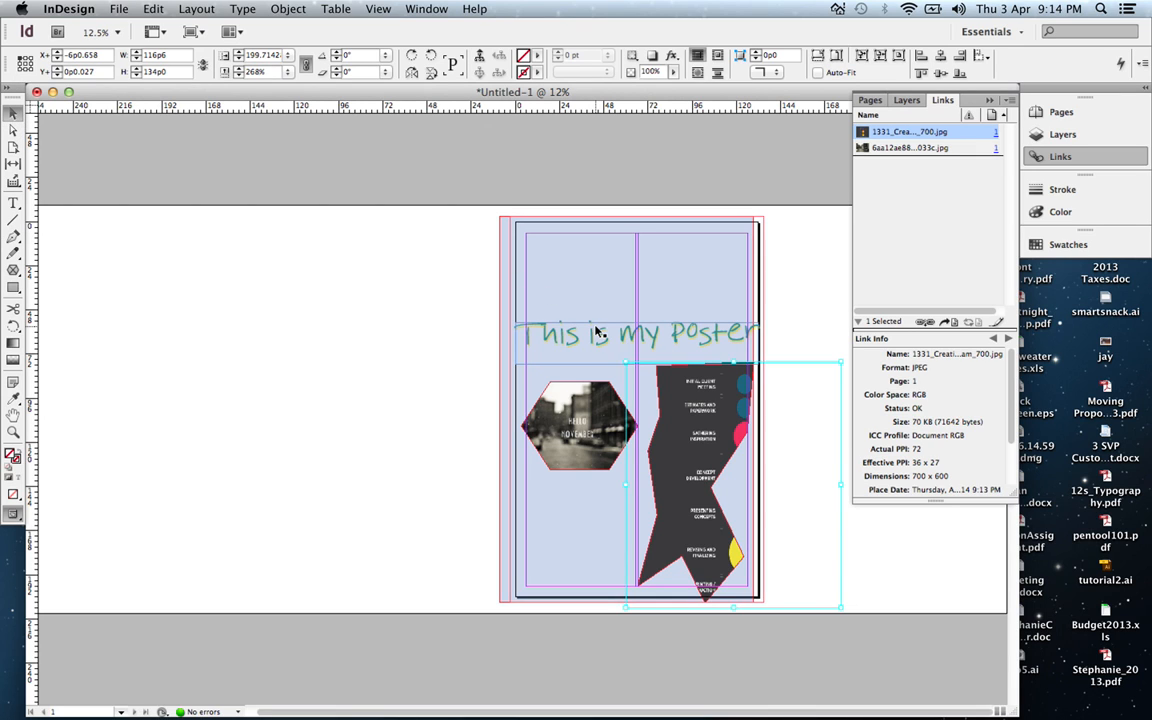
pyautogui.click(630, 333)
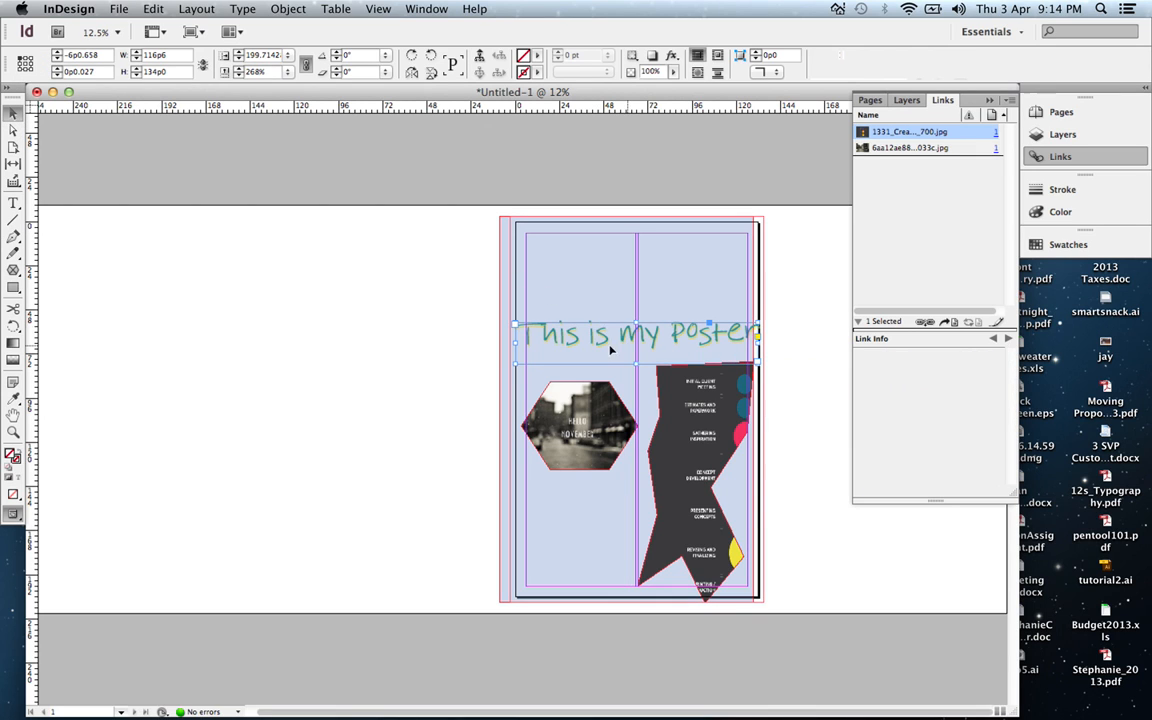
pyautogui.click(590, 450)
pyautogui.rightClick(590, 450)
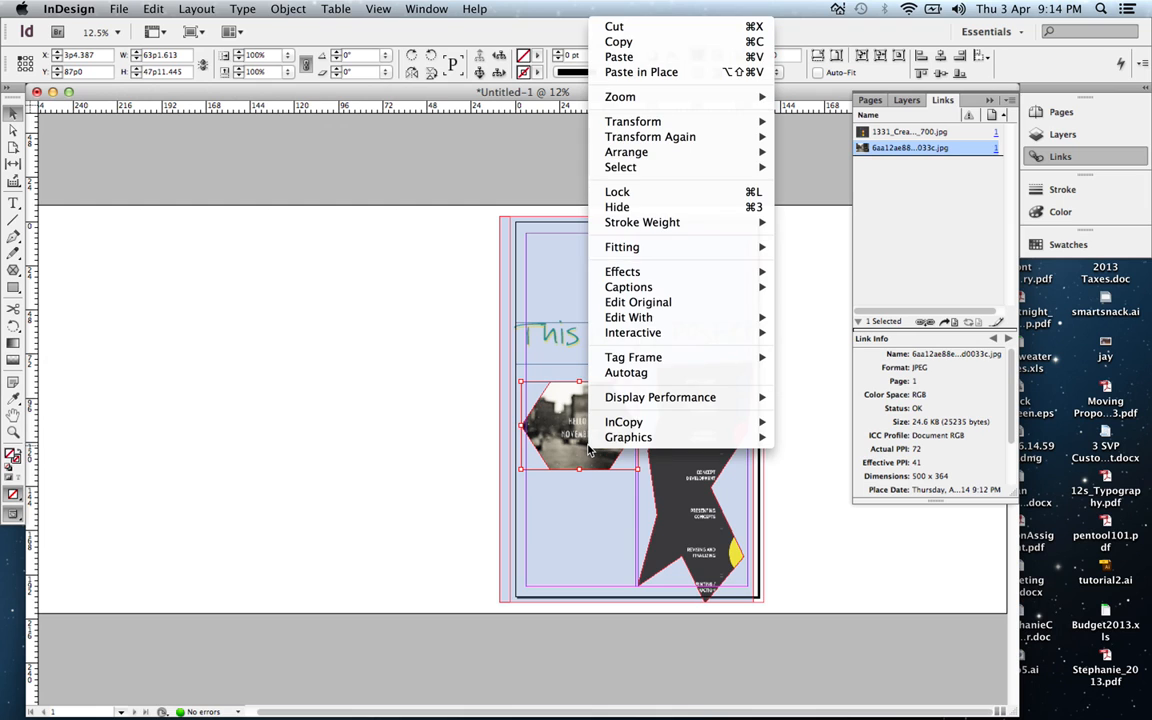
pyautogui.moveTo(645, 272)
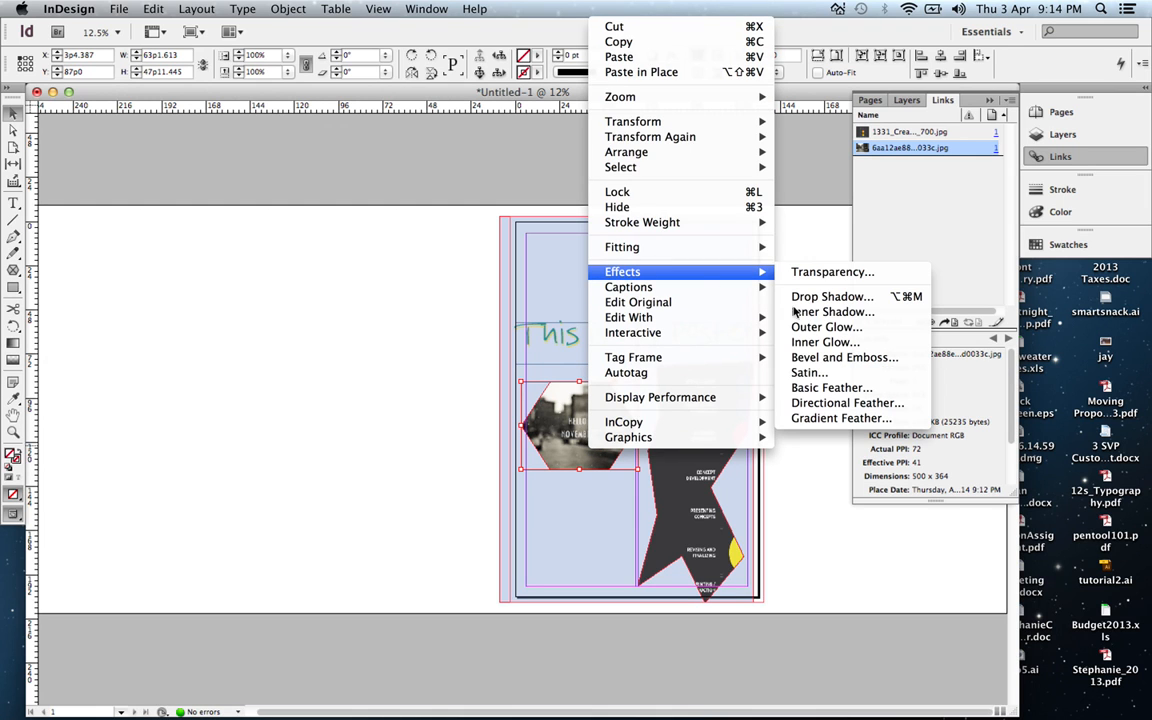
pyautogui.click(820, 387)
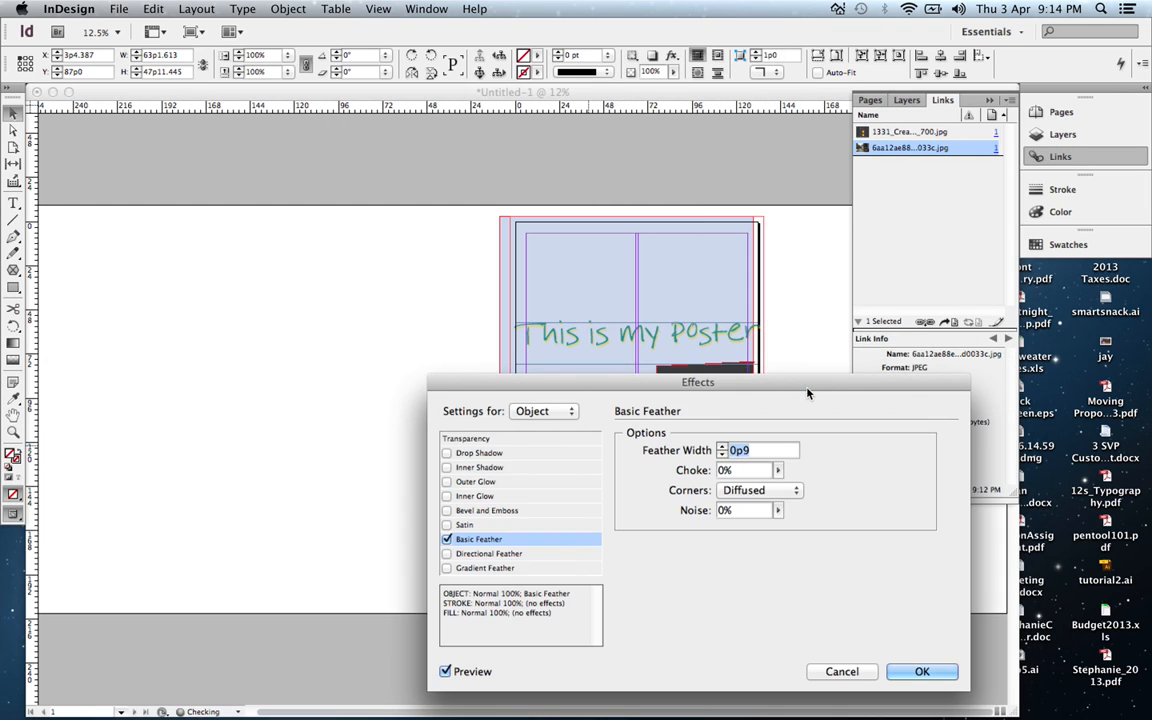
pyautogui.moveTo(720, 381); pyautogui.dragTo(577, 32)
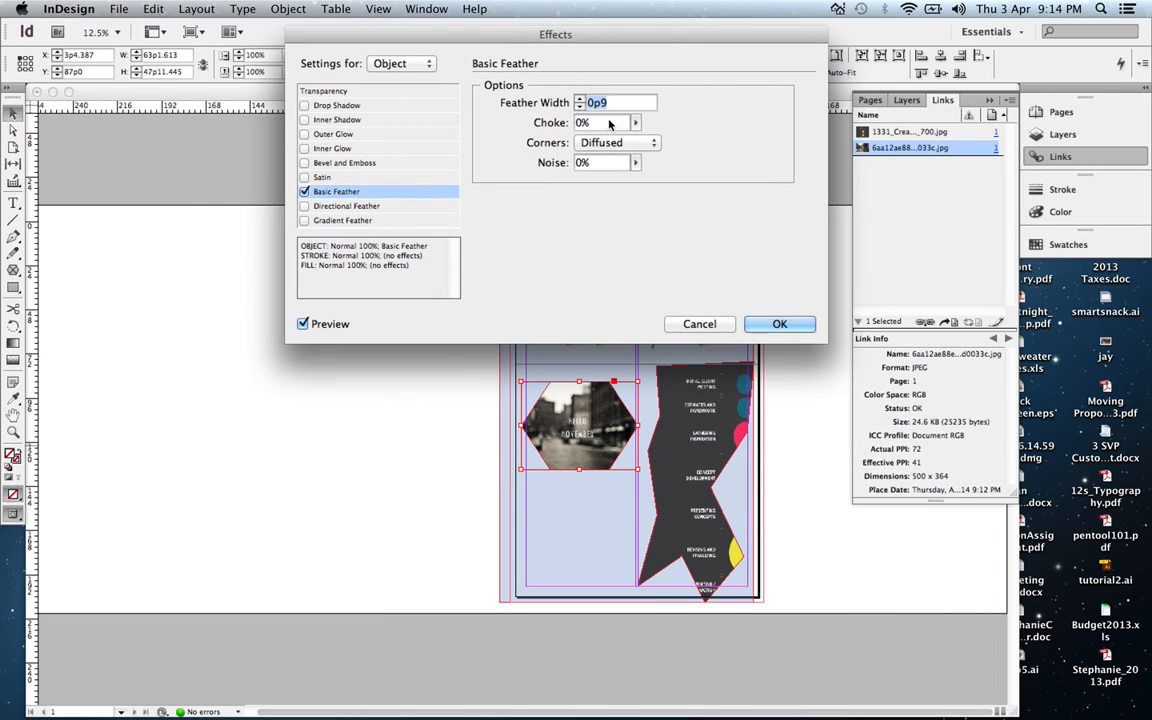
pyautogui.click(304, 106)
pyautogui.click(304, 106)
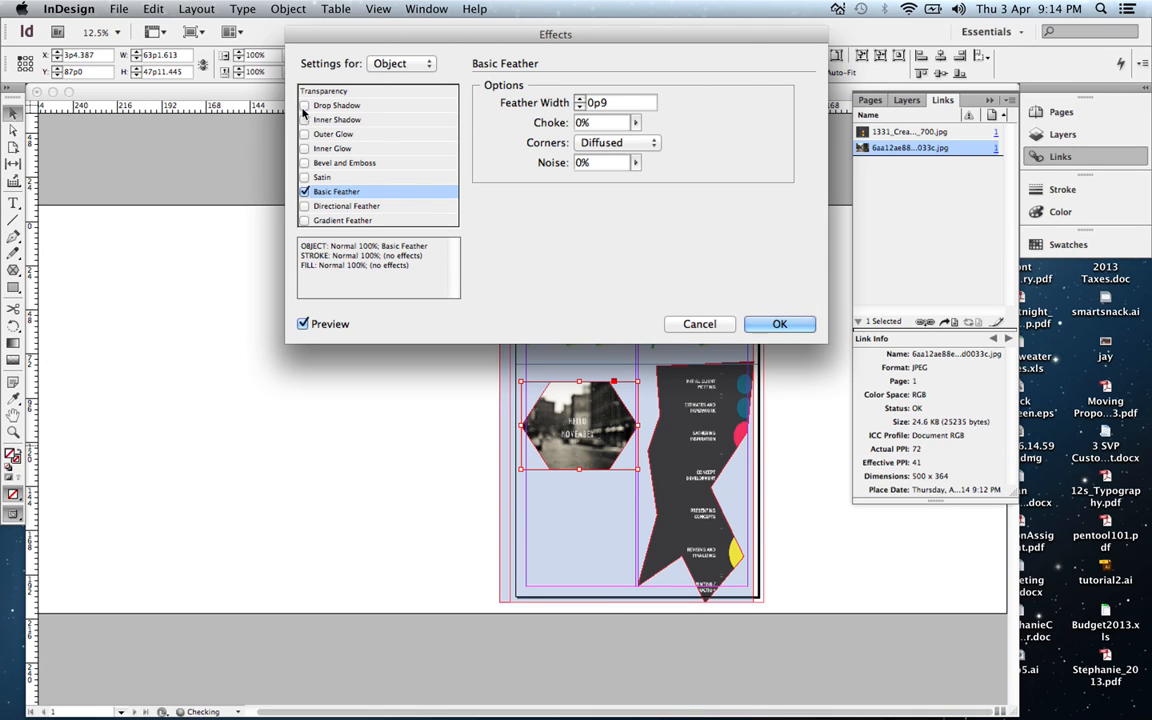
# Step: Set the hexagonal image's feather width to 2p5 and apply the effect
pyautogui.click(582, 100)
pyautogui.click(581, 100)
pyautogui.click(581, 100)
pyautogui.click(581, 100)
pyautogui.click(581, 100)
pyautogui.click(581, 100)
pyautogui.click(581, 100)
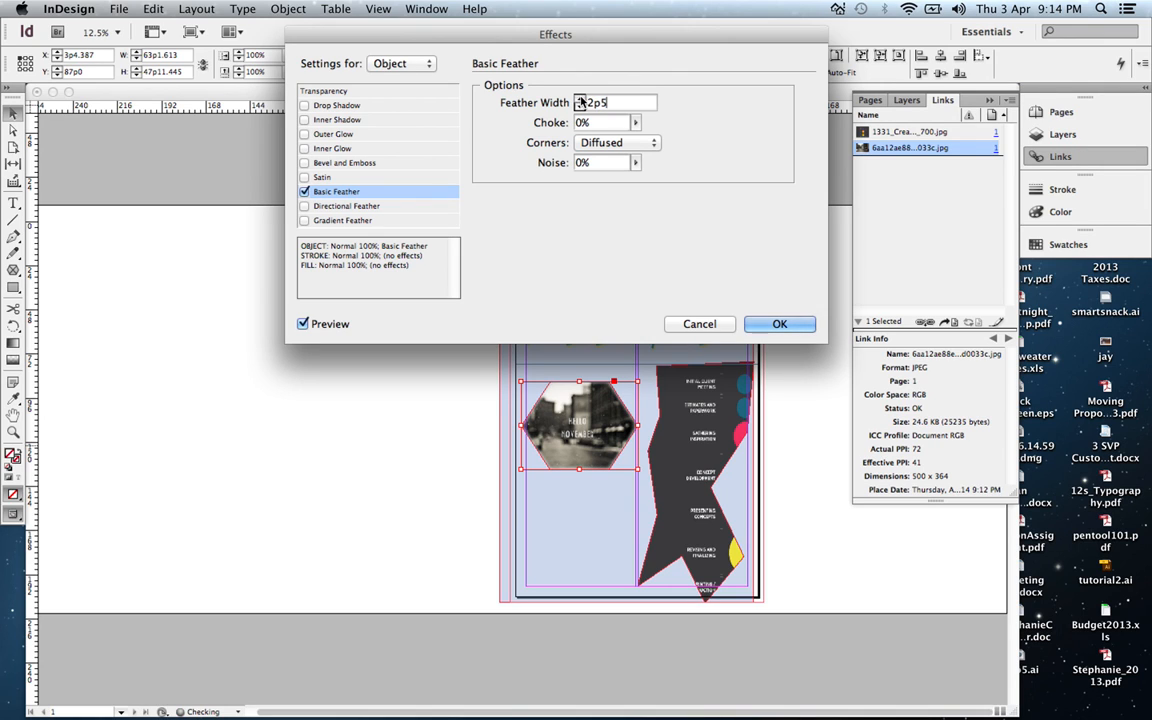
pyautogui.click(775, 324)
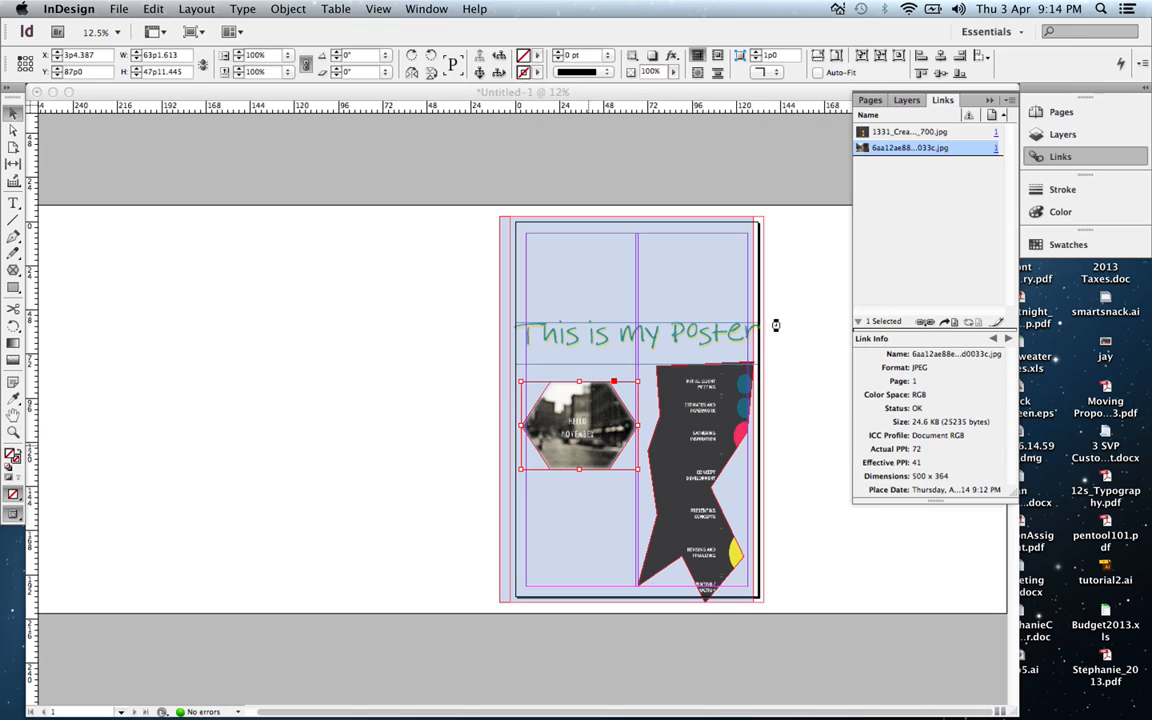
# Step: Examine the feathered edges of the hexagonal street image at 100% magnification
pyautogui.press('super+equal')
pyautogui.press('super+equal')
pyautogui.press('super+equal')
pyautogui.press('super+equal')
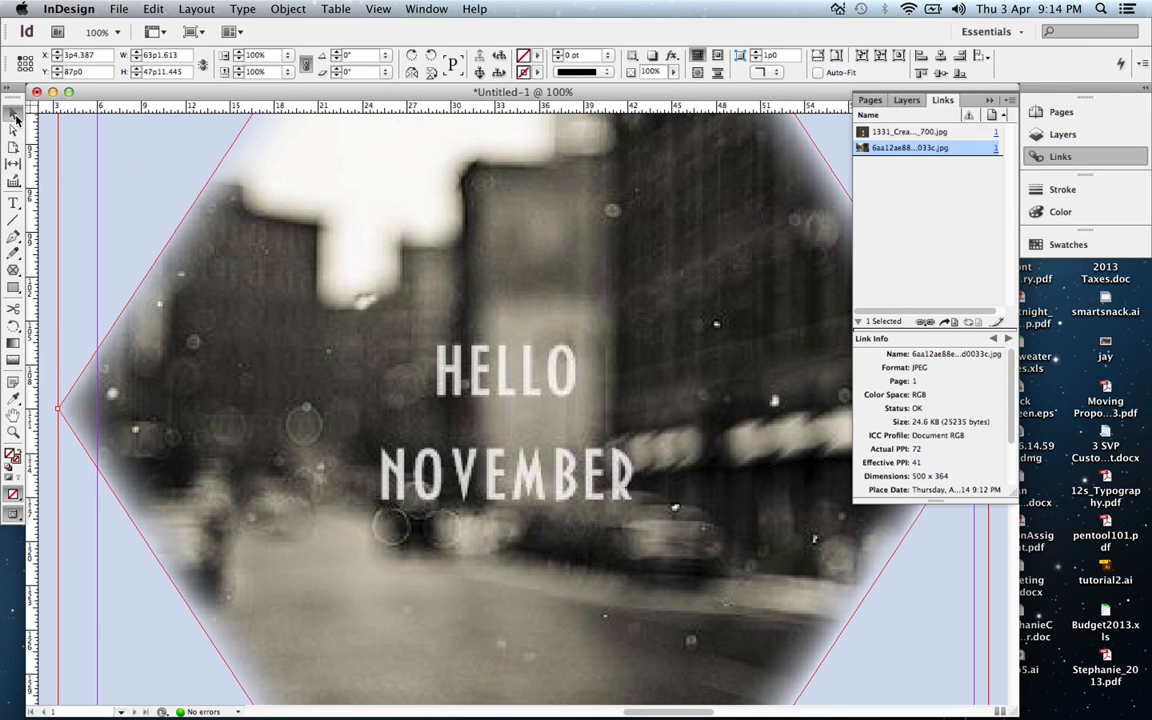
pyautogui.click(125, 148)
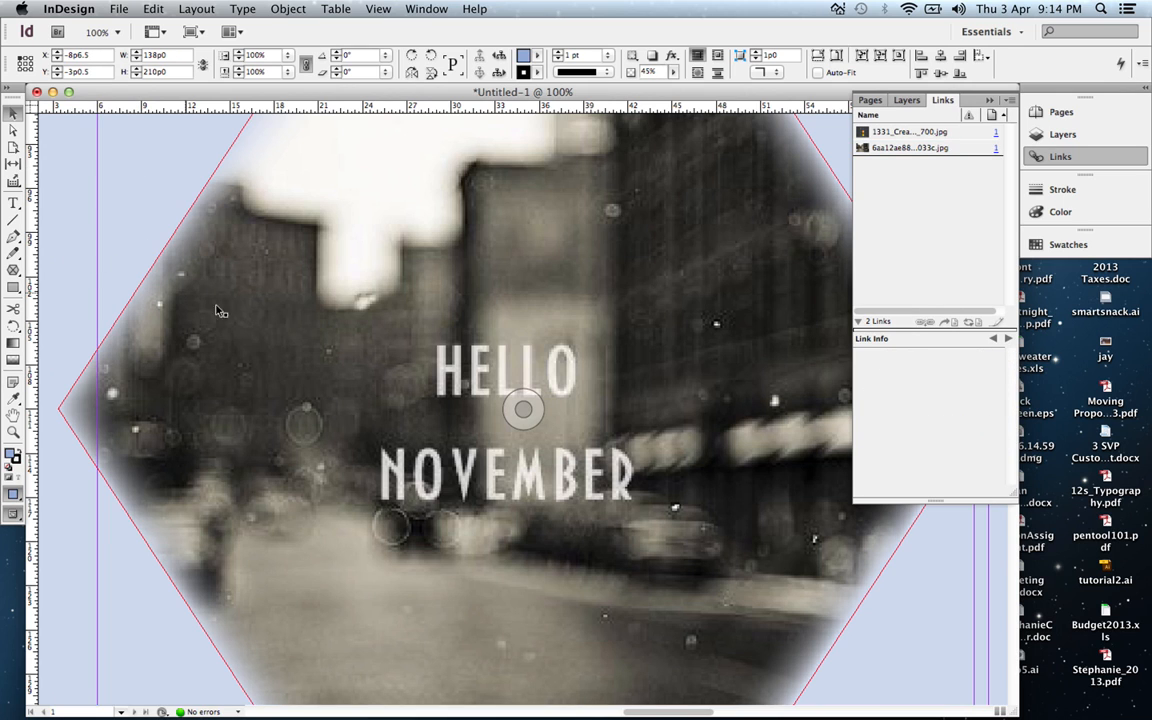
pyautogui.press('super+minus')
pyautogui.press('super+minus')
pyautogui.press('super+minus')
pyautogui.press('super+minus')
pyautogui.press('super+minus')
pyautogui.press('super+minus')
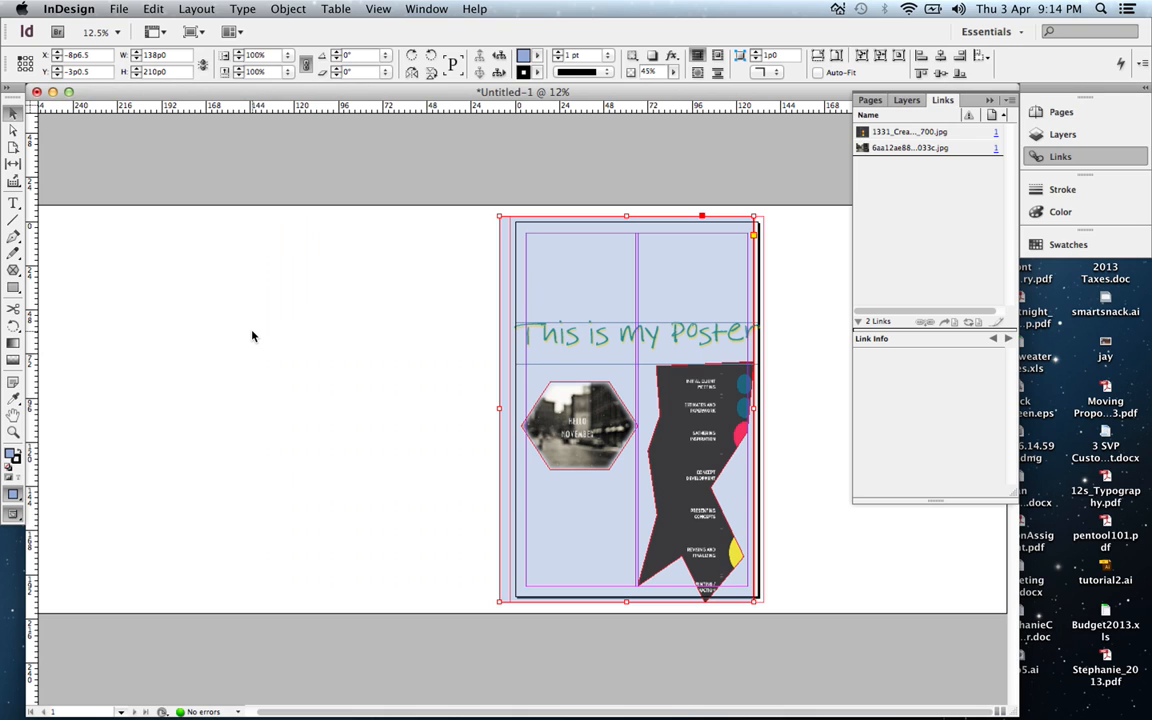
# Step: Delete the irregular diagram image frame and reposition the light-blue background rectangle at X -3p0, Y -3p0 so it covers the page and bleed
pyautogui.moveTo(740, 516); pyautogui.dragTo(684, 500)
pyautogui.click(825, 476)
pyautogui.click(733, 447)
pyautogui.press('Delete')
pyautogui.click(715, 240)
pyautogui.moveTo(707, 268); pyautogui.dragTo(722, 263)
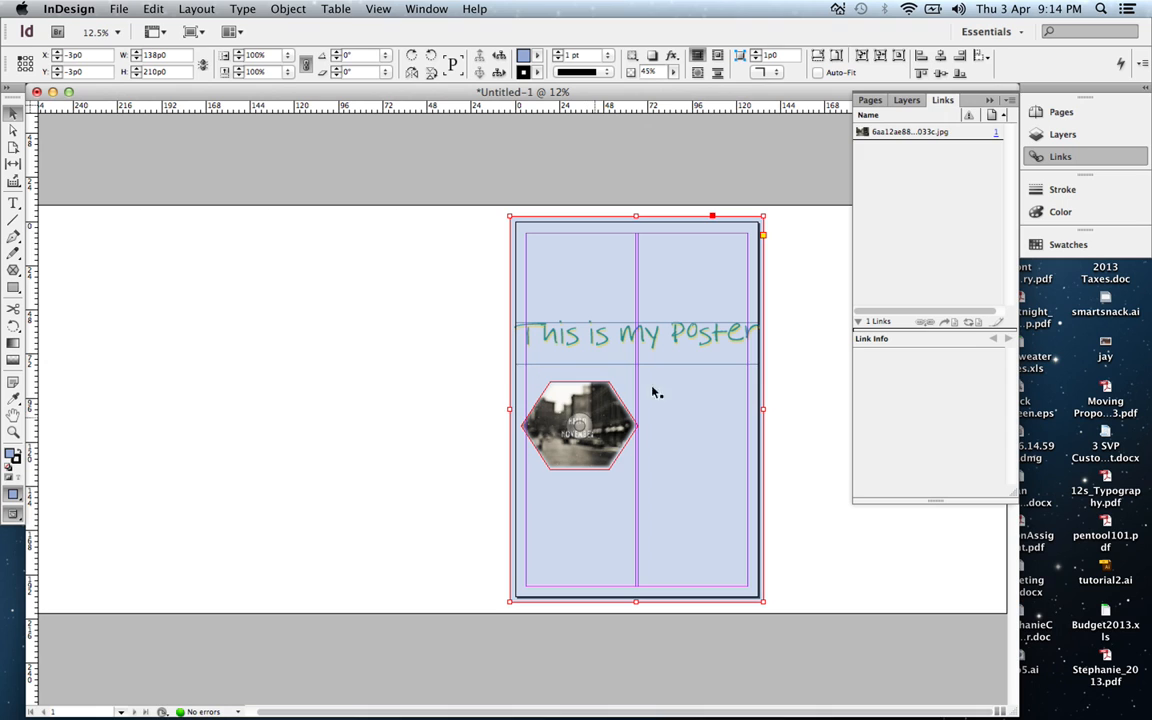
# Step: Switch the document's screen mode to Preview to show the poster without guides and frame edges
pyautogui.click(372, 10)
pyautogui.moveTo(385, 218)
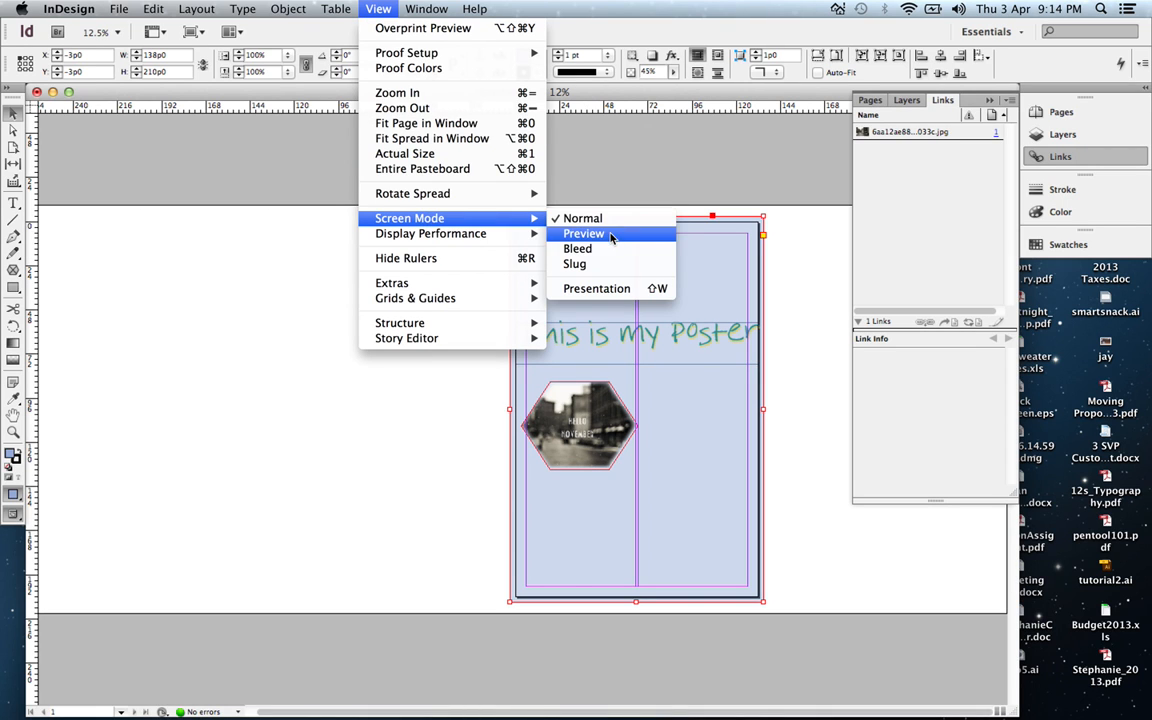
pyautogui.click(612, 235)
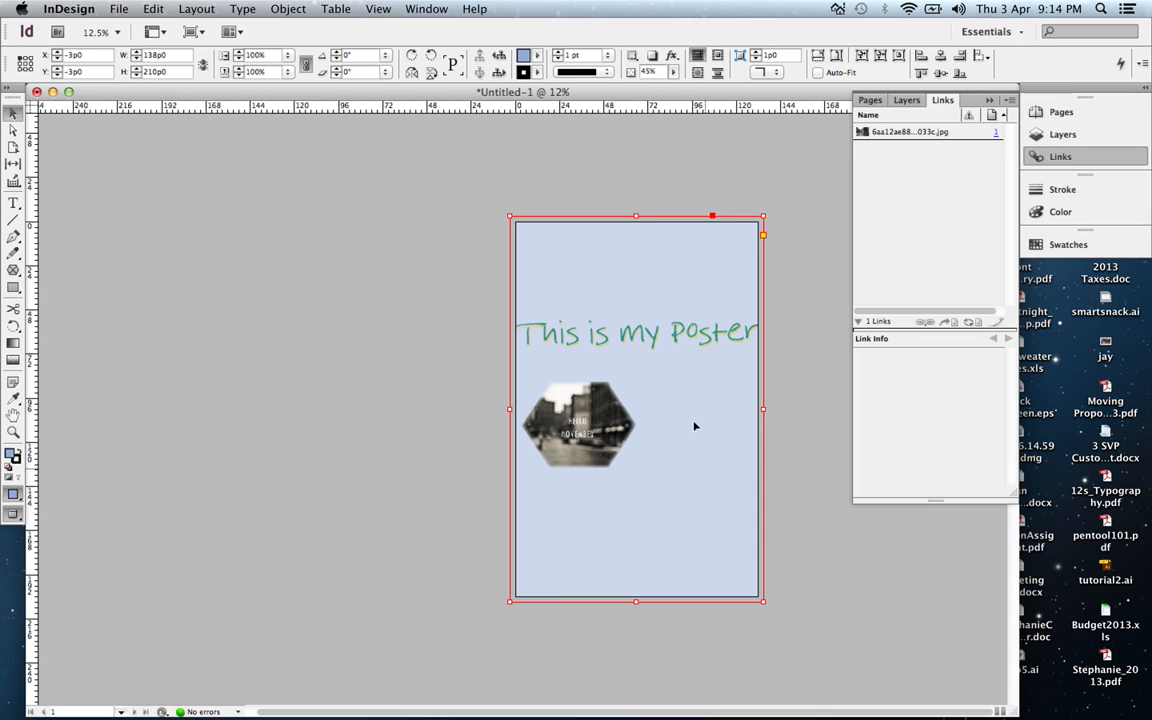